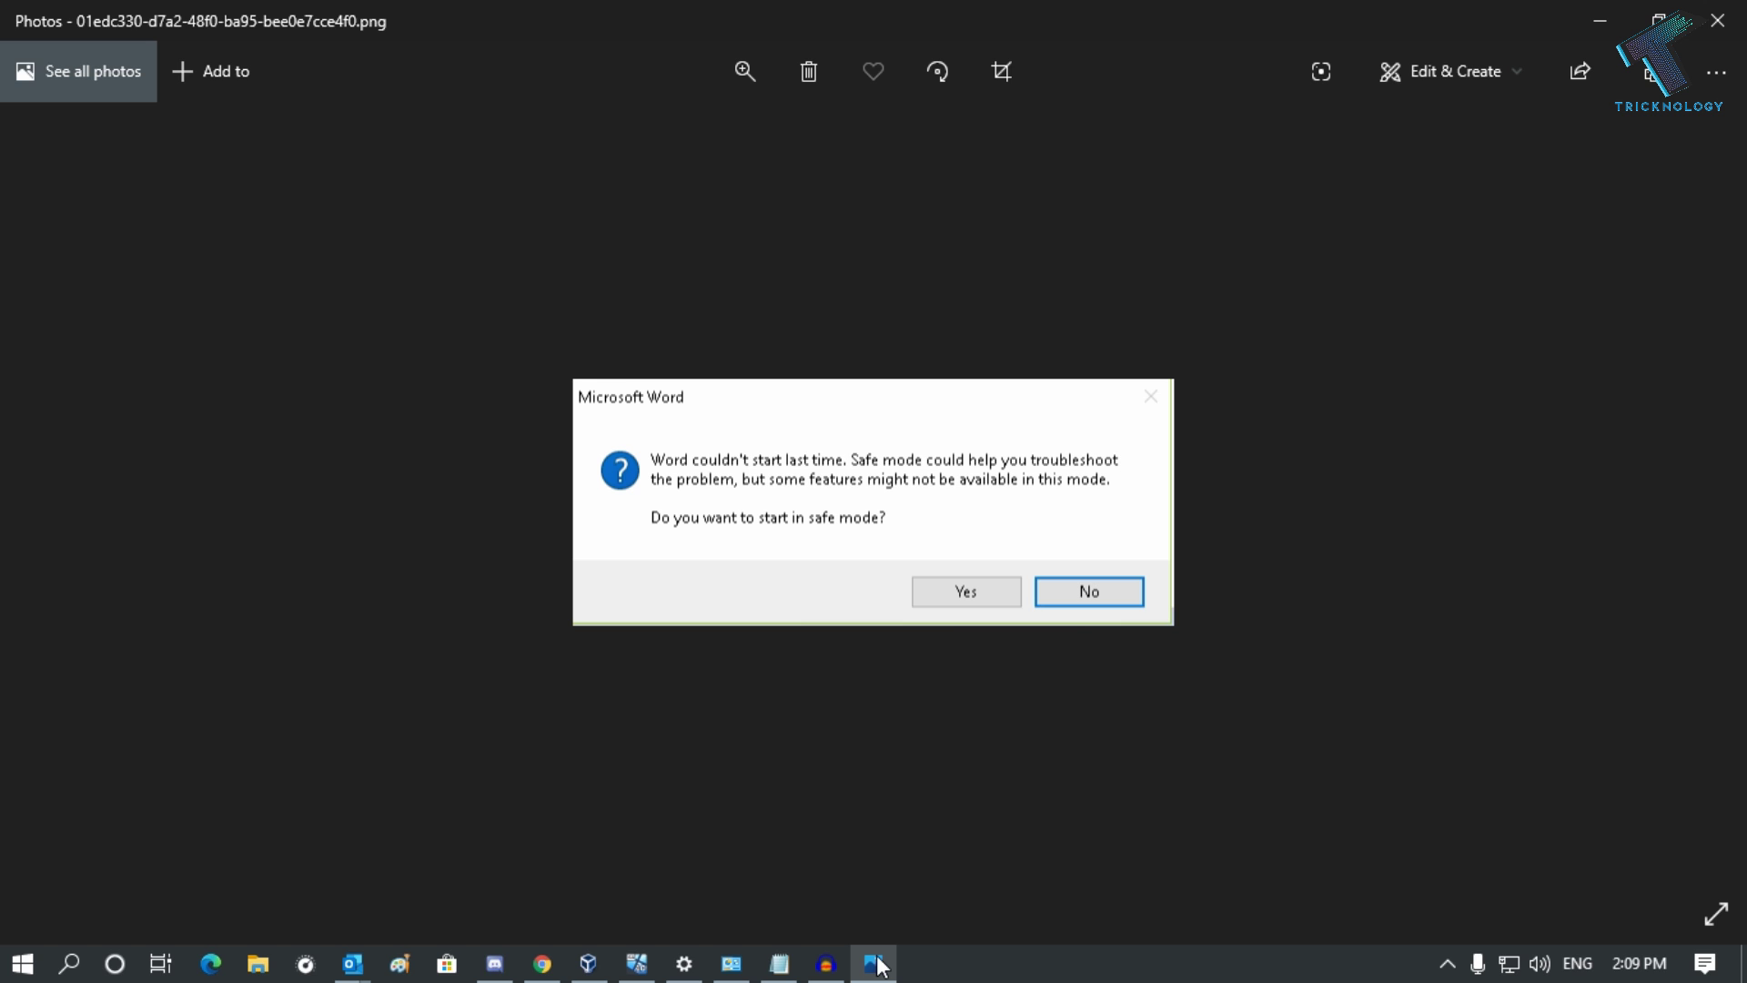
Minimize Photos and launch Registry Editor from a Start search for regedit, approving UAC.
left_click(1602, 20)
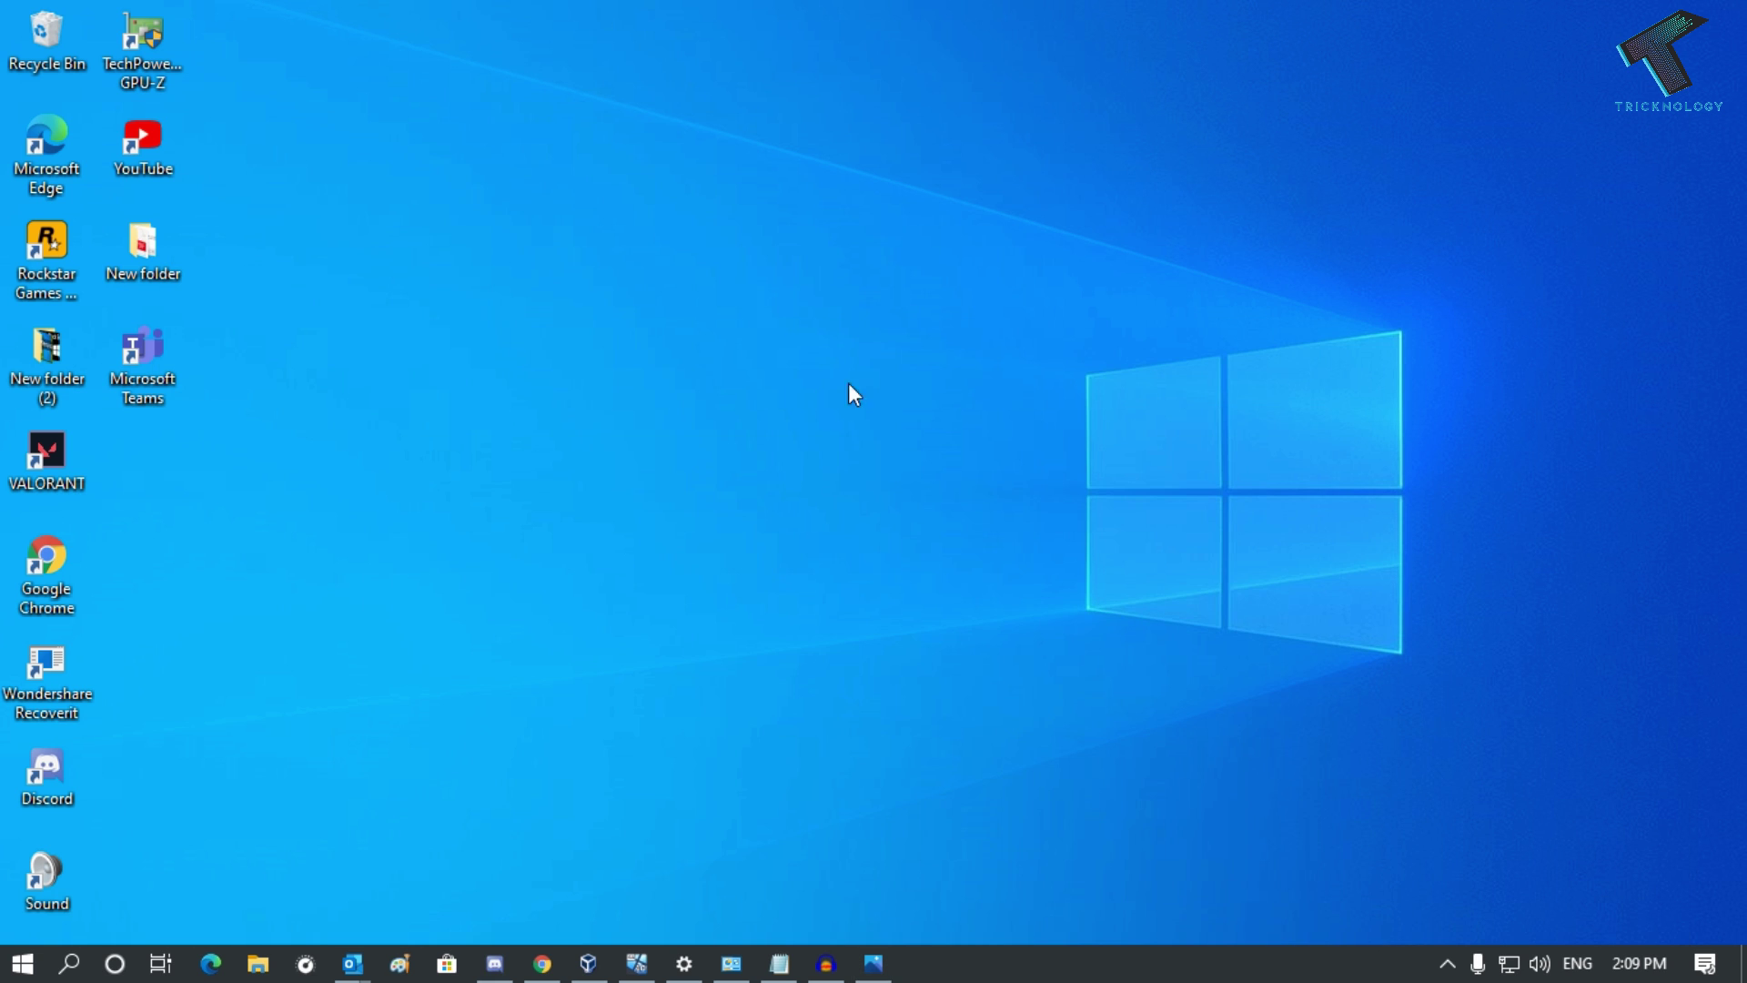
left_click(26, 966)
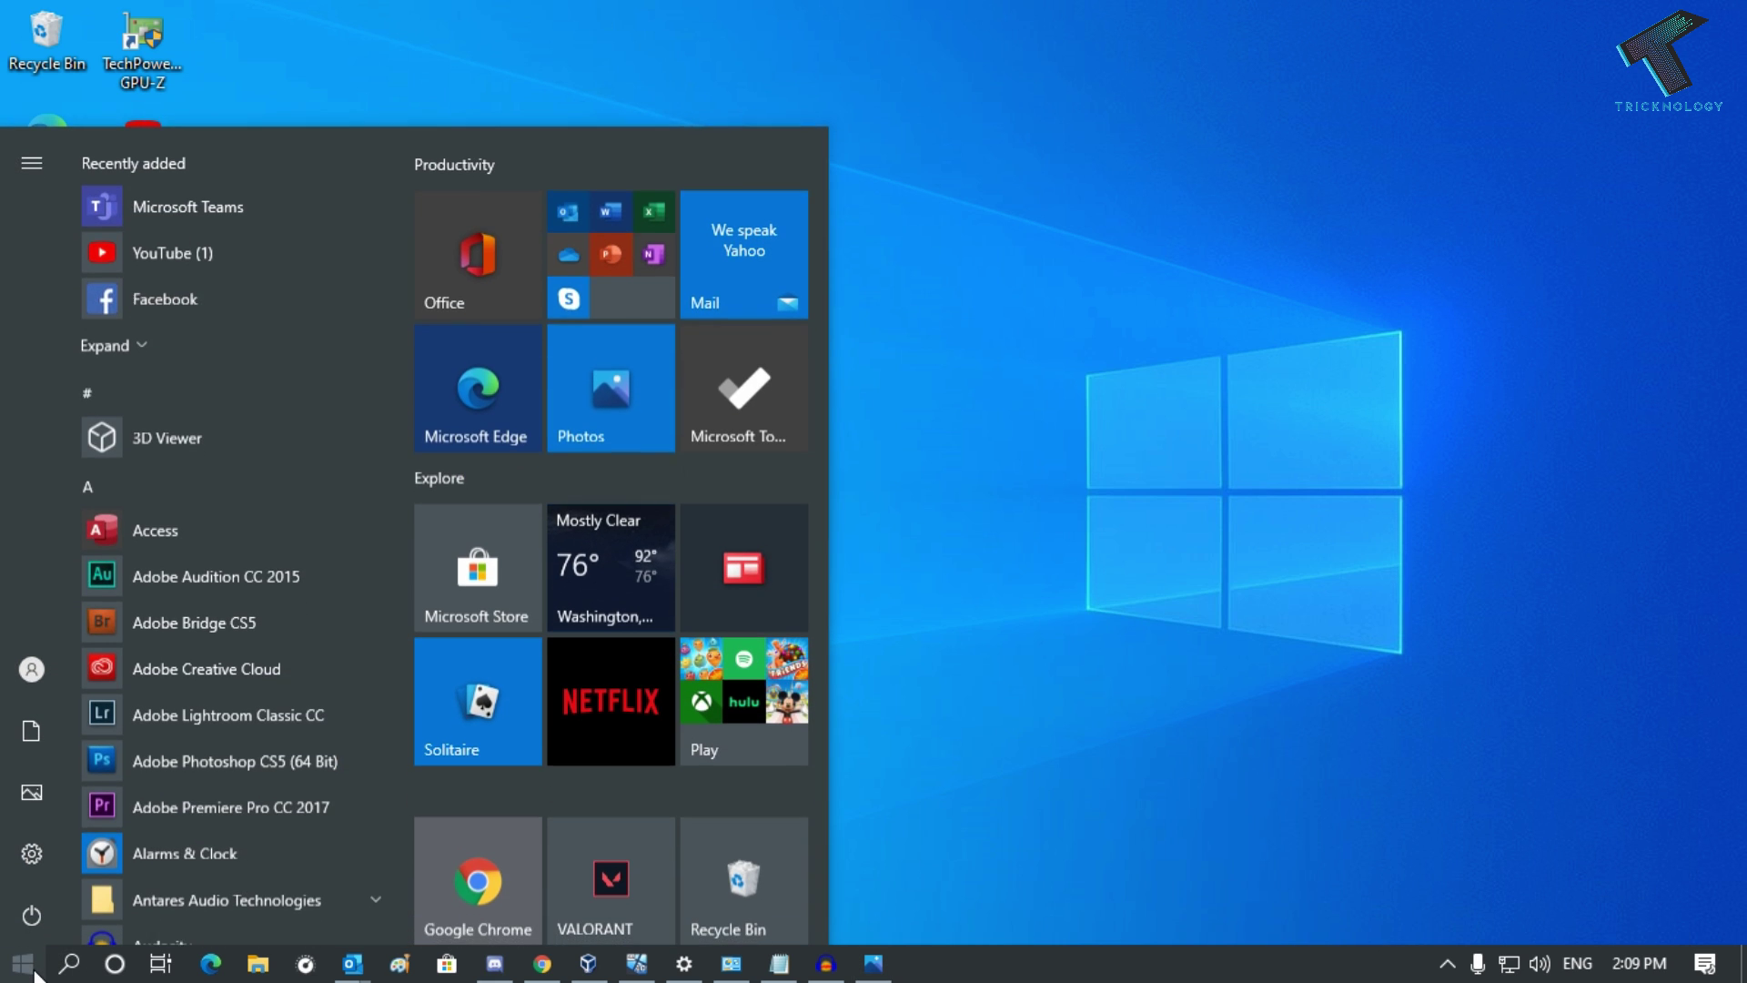
type("tr")
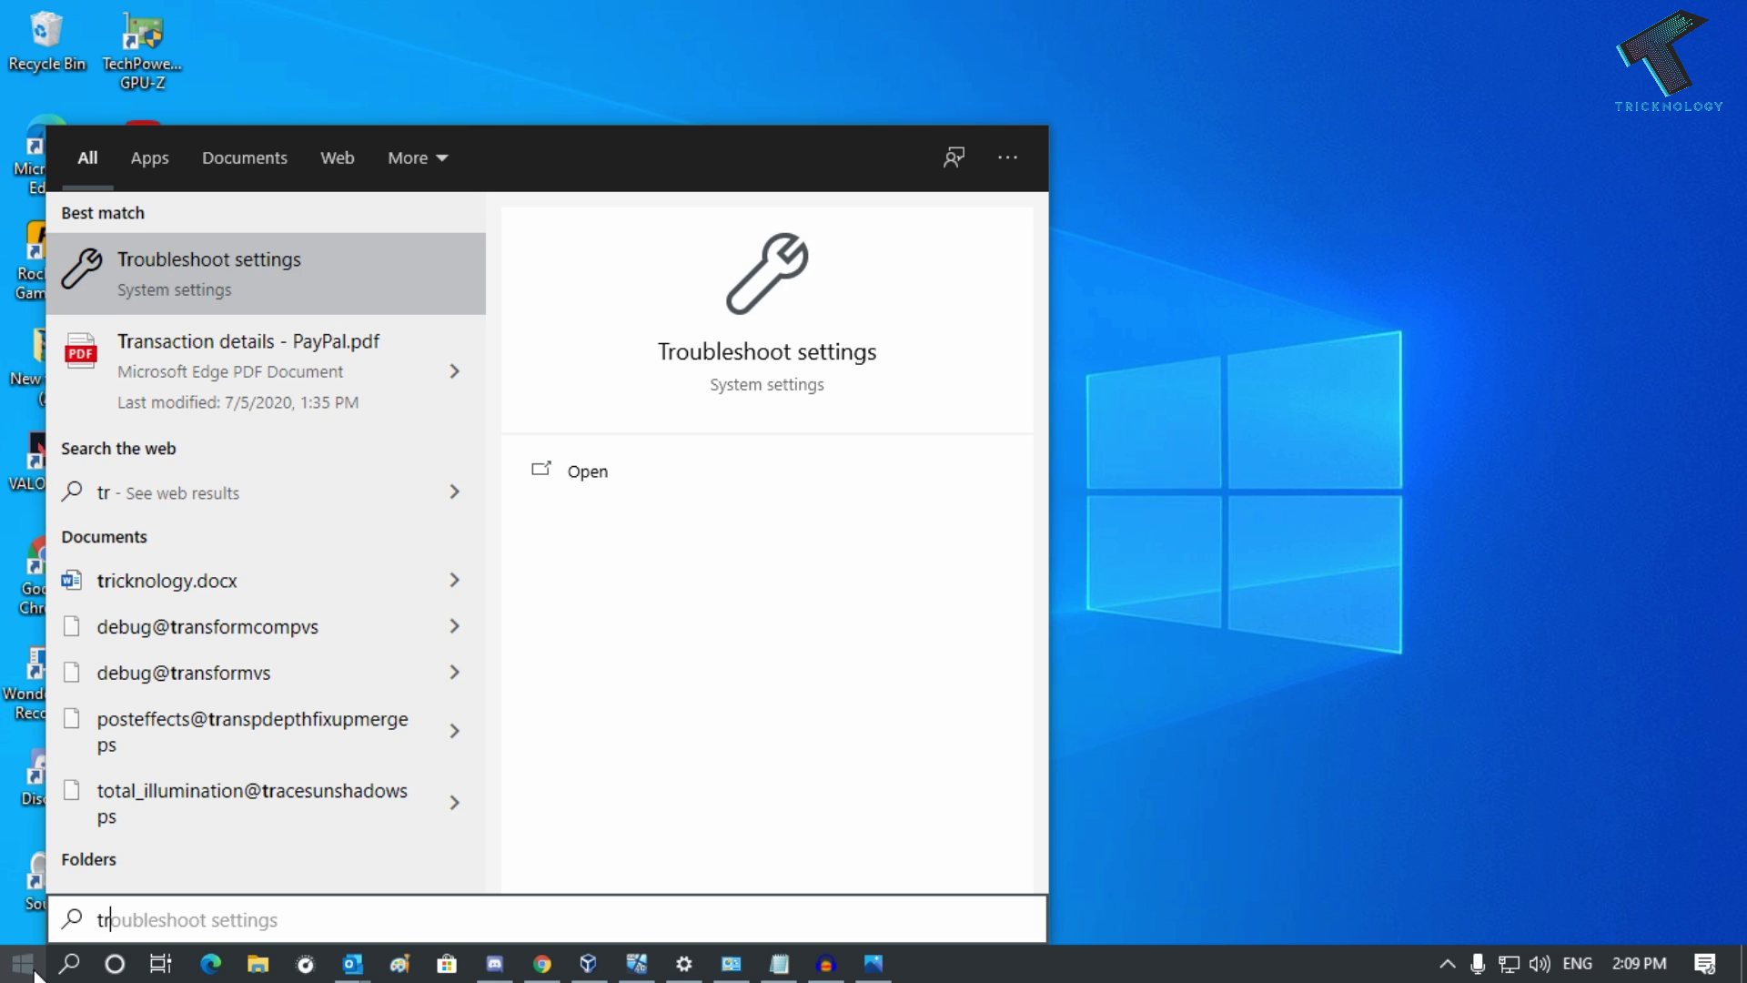
key("BackSpace")
key("BackSpace")
type("re")
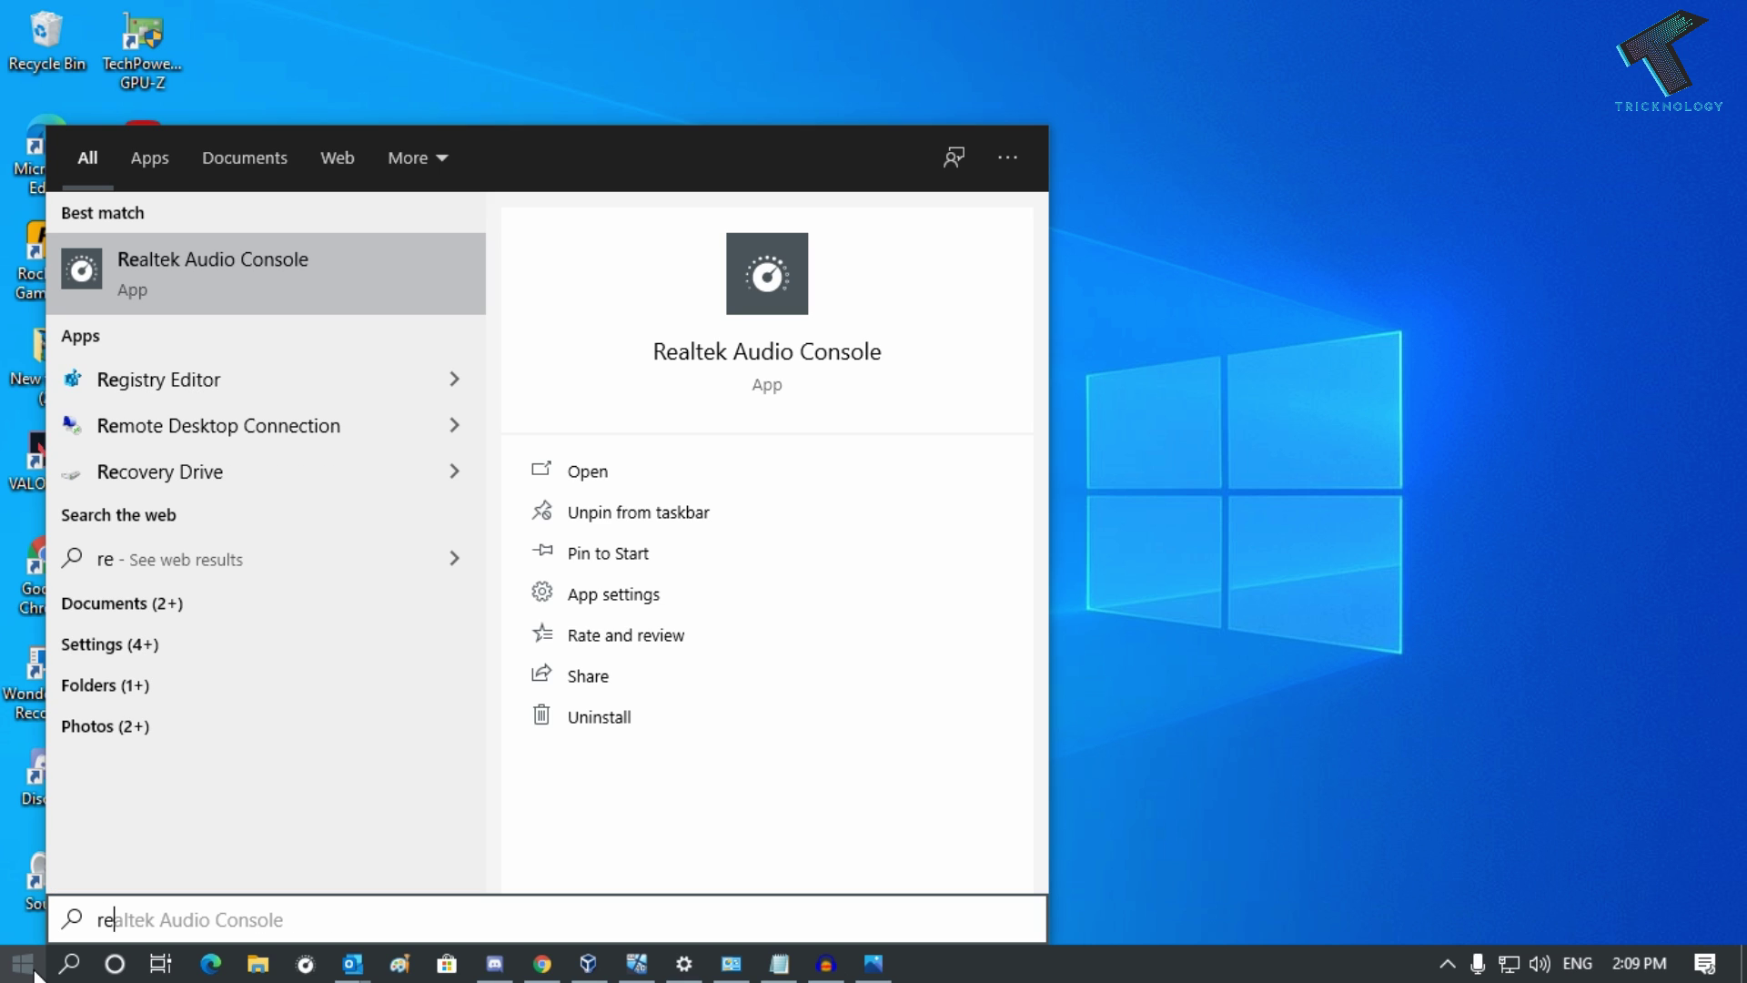
type("gedit")
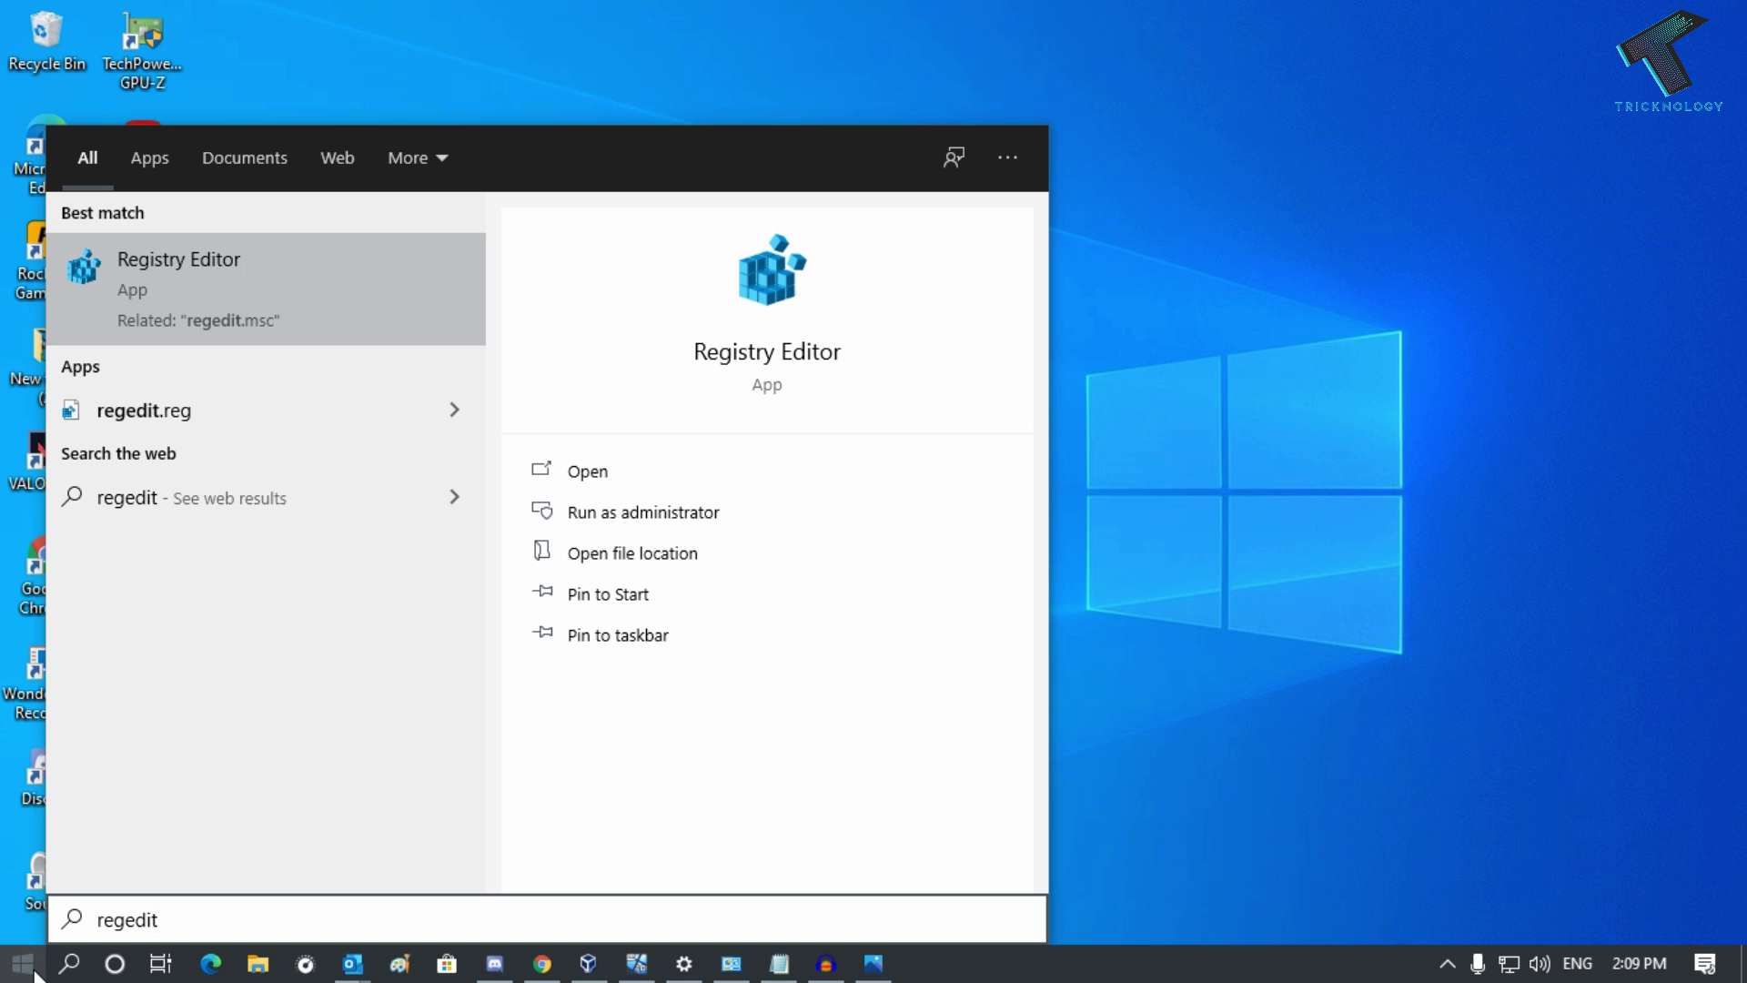
key("Return")
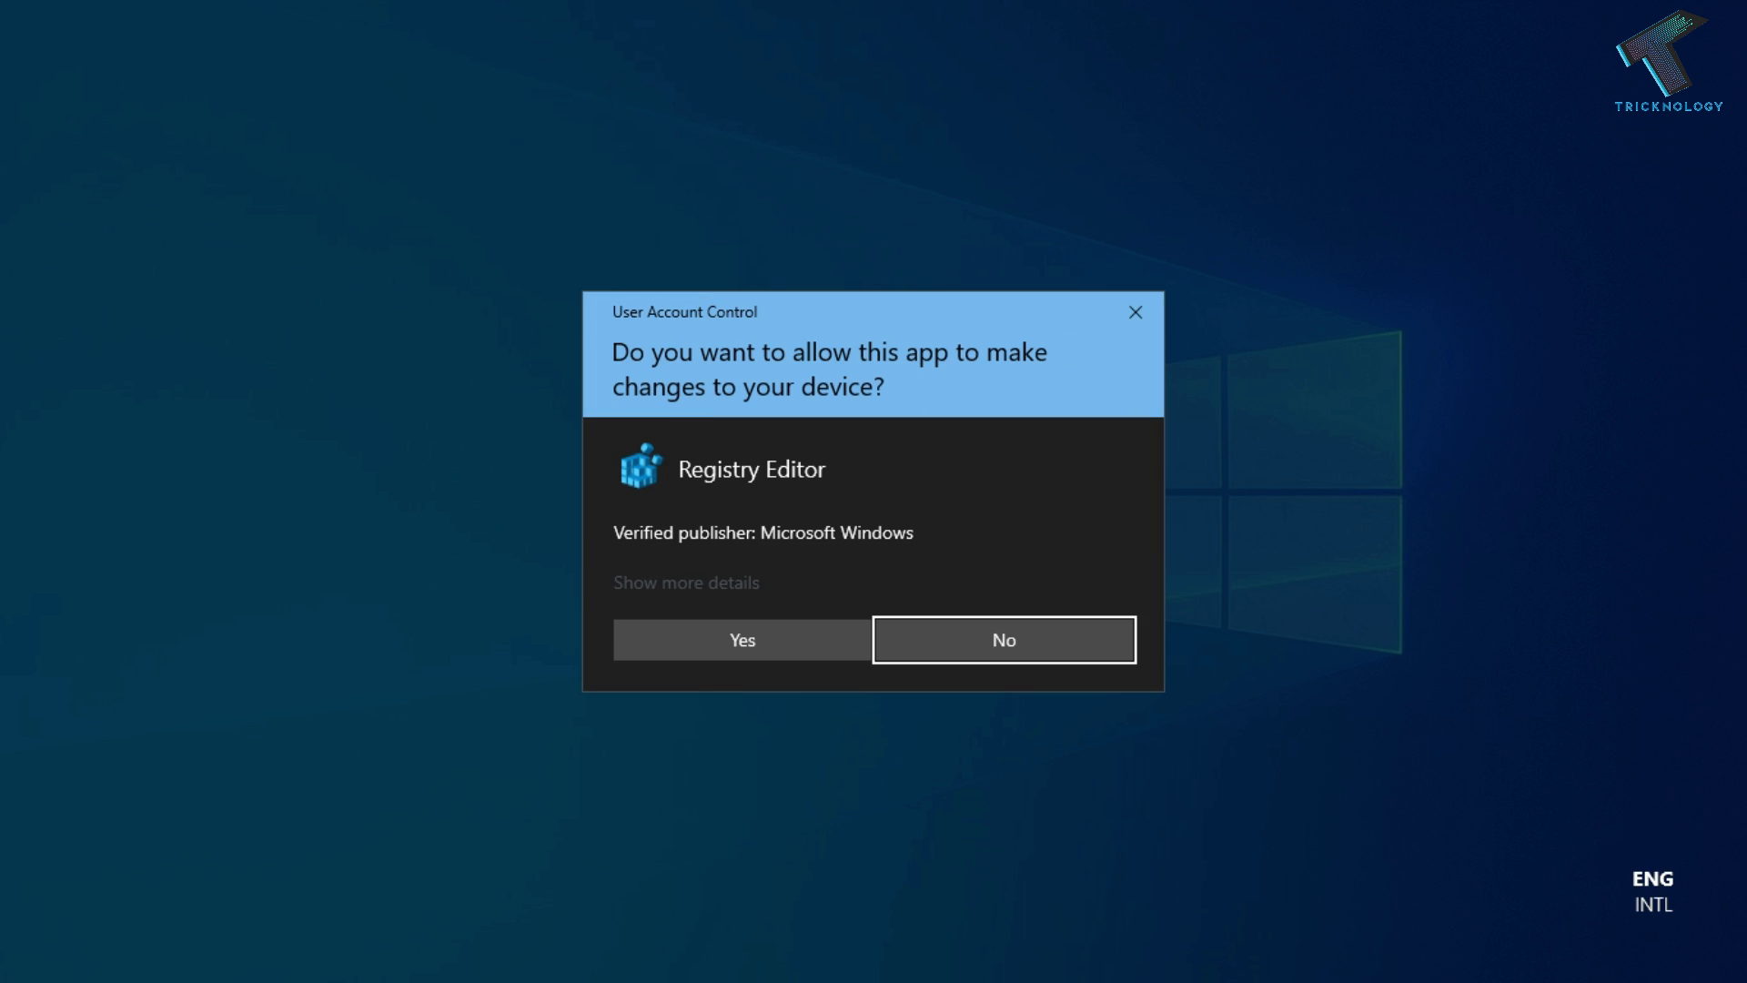
left_click(684, 651)
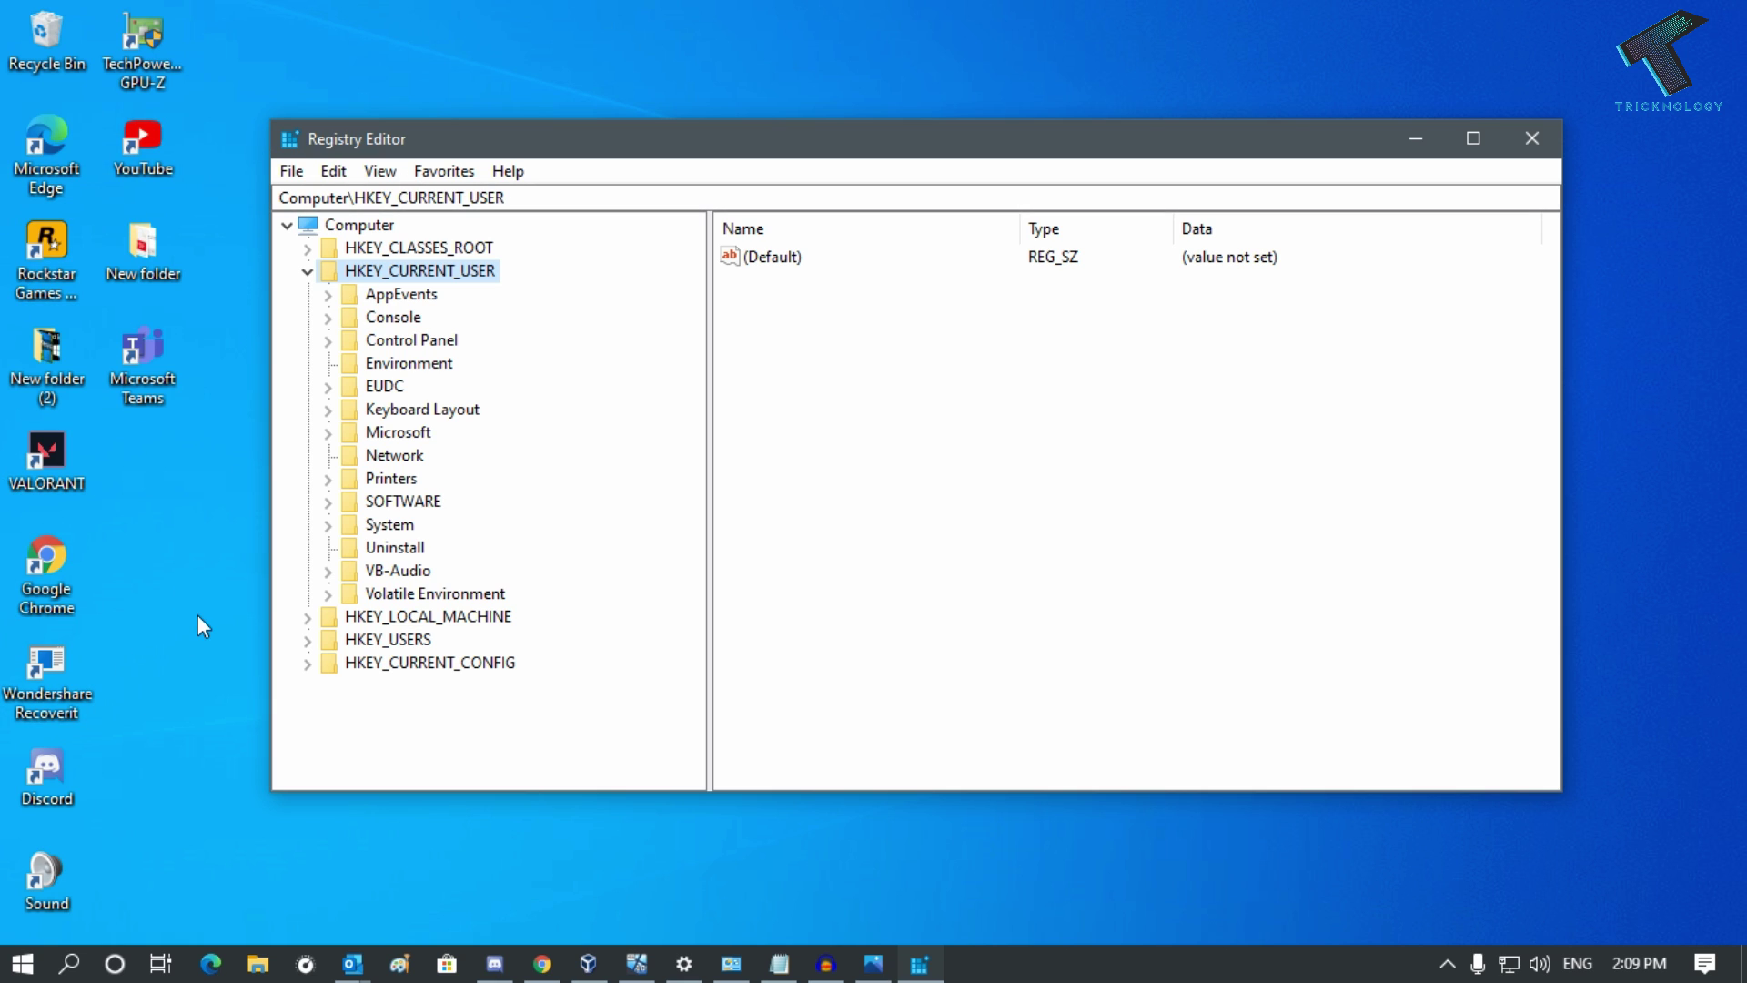
left_click(22, 962)
Open the Run box, move it to the screen centre, and run regedit with UAC approval.
type("run")
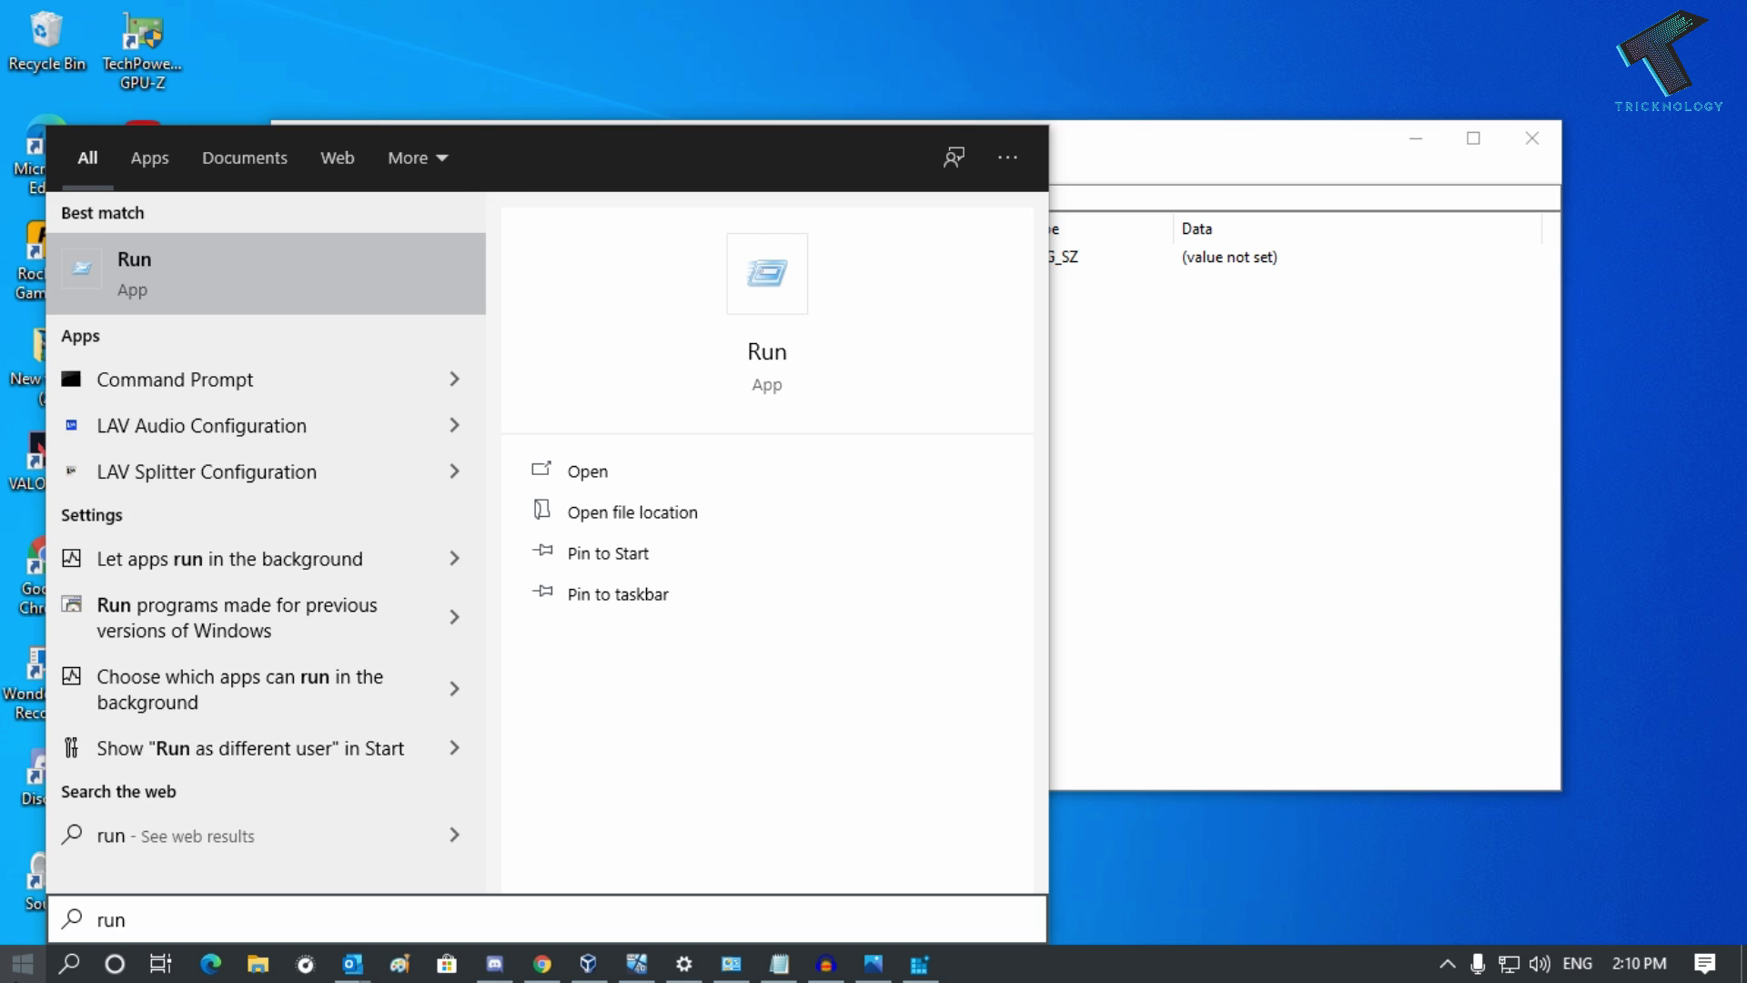
key("Return")
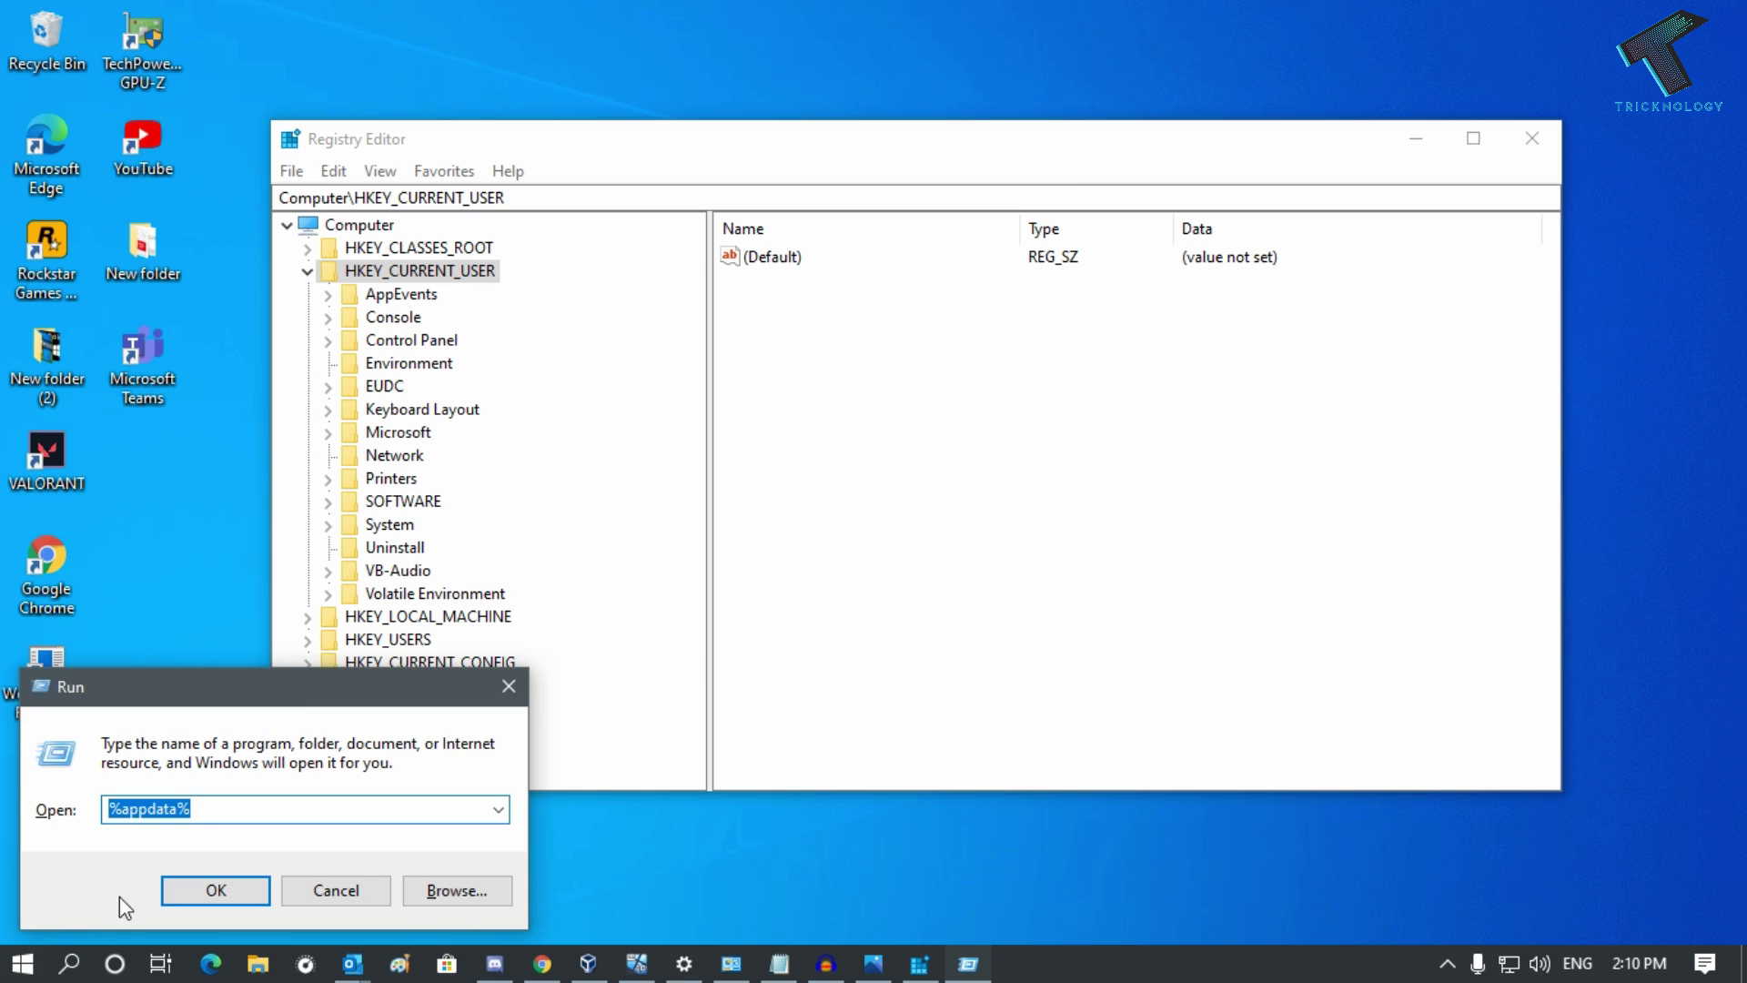
left_click_drag(203, 685, 746, 393)
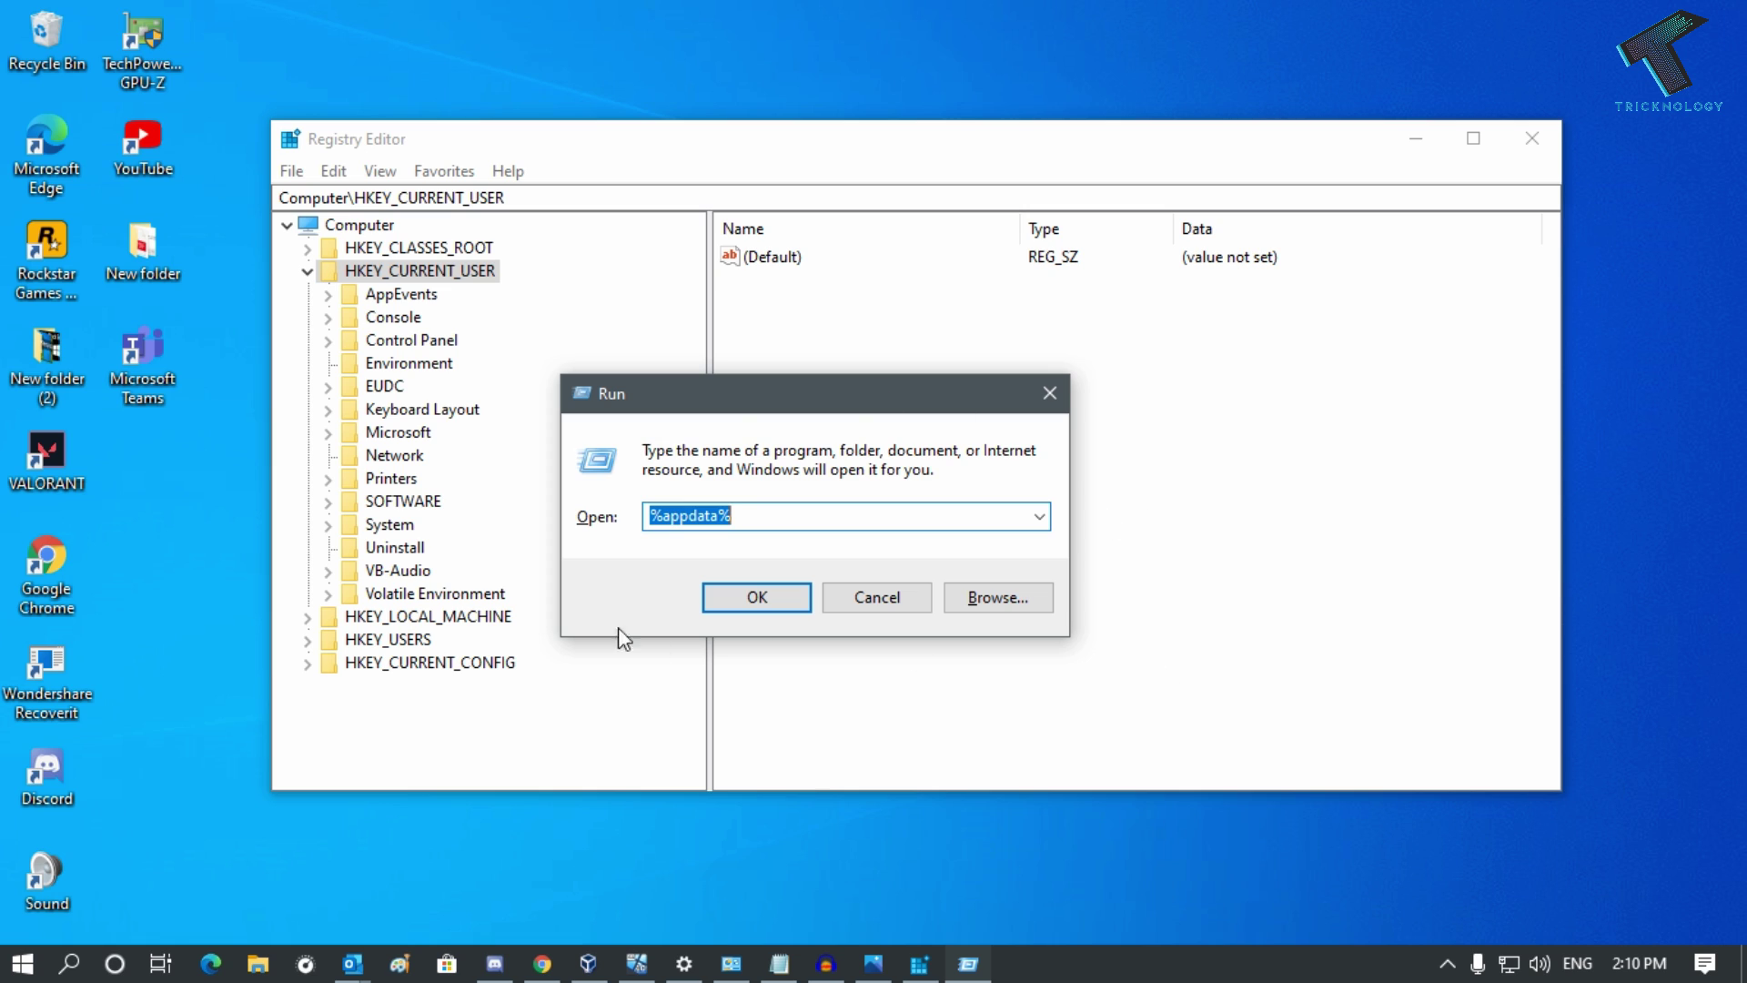
type("r")
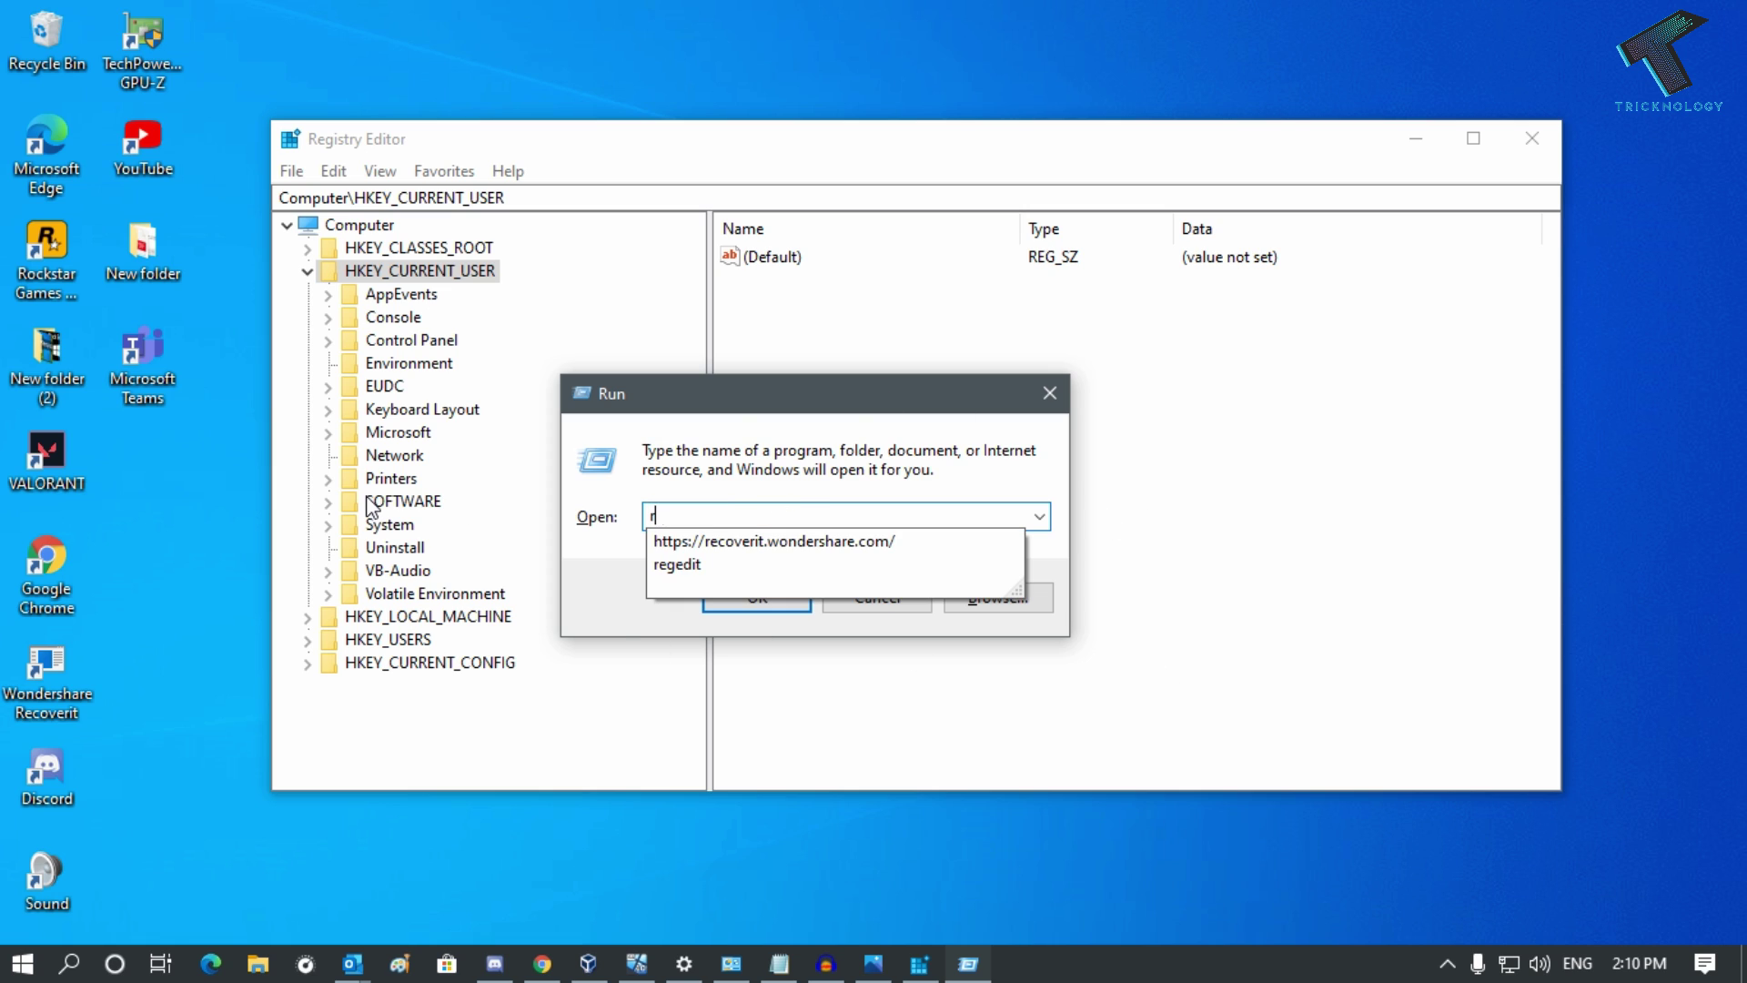
type("egedit")
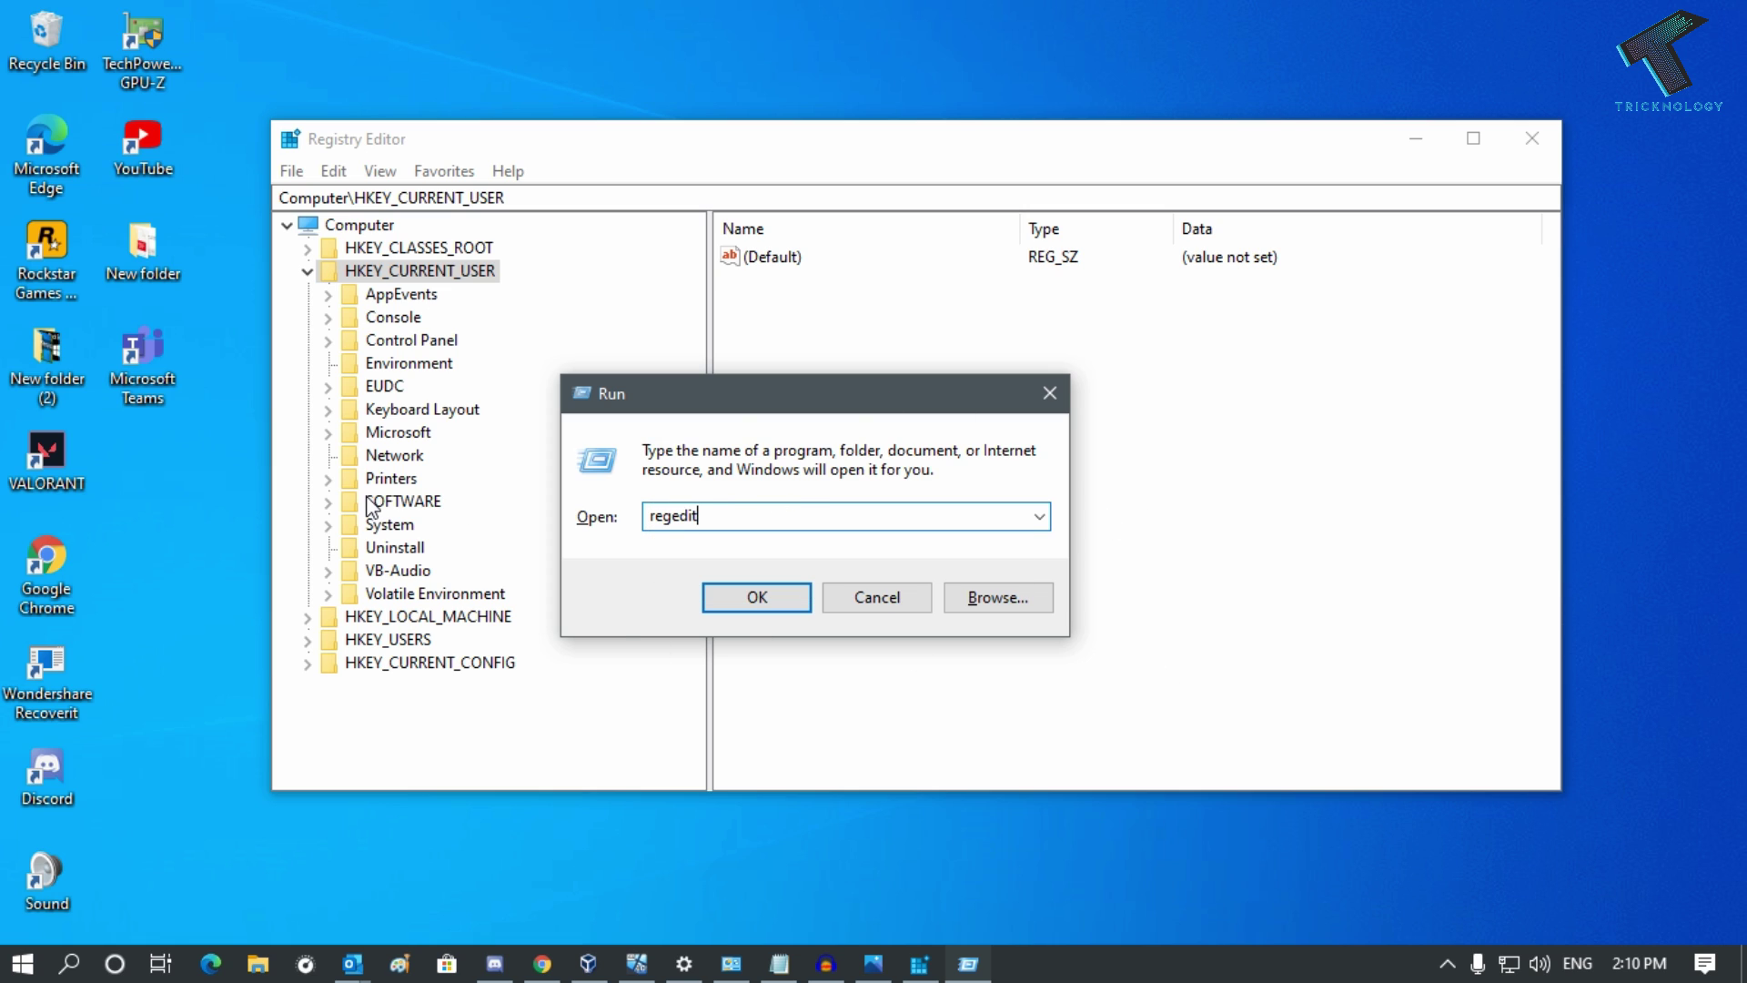
left_click(761, 597)
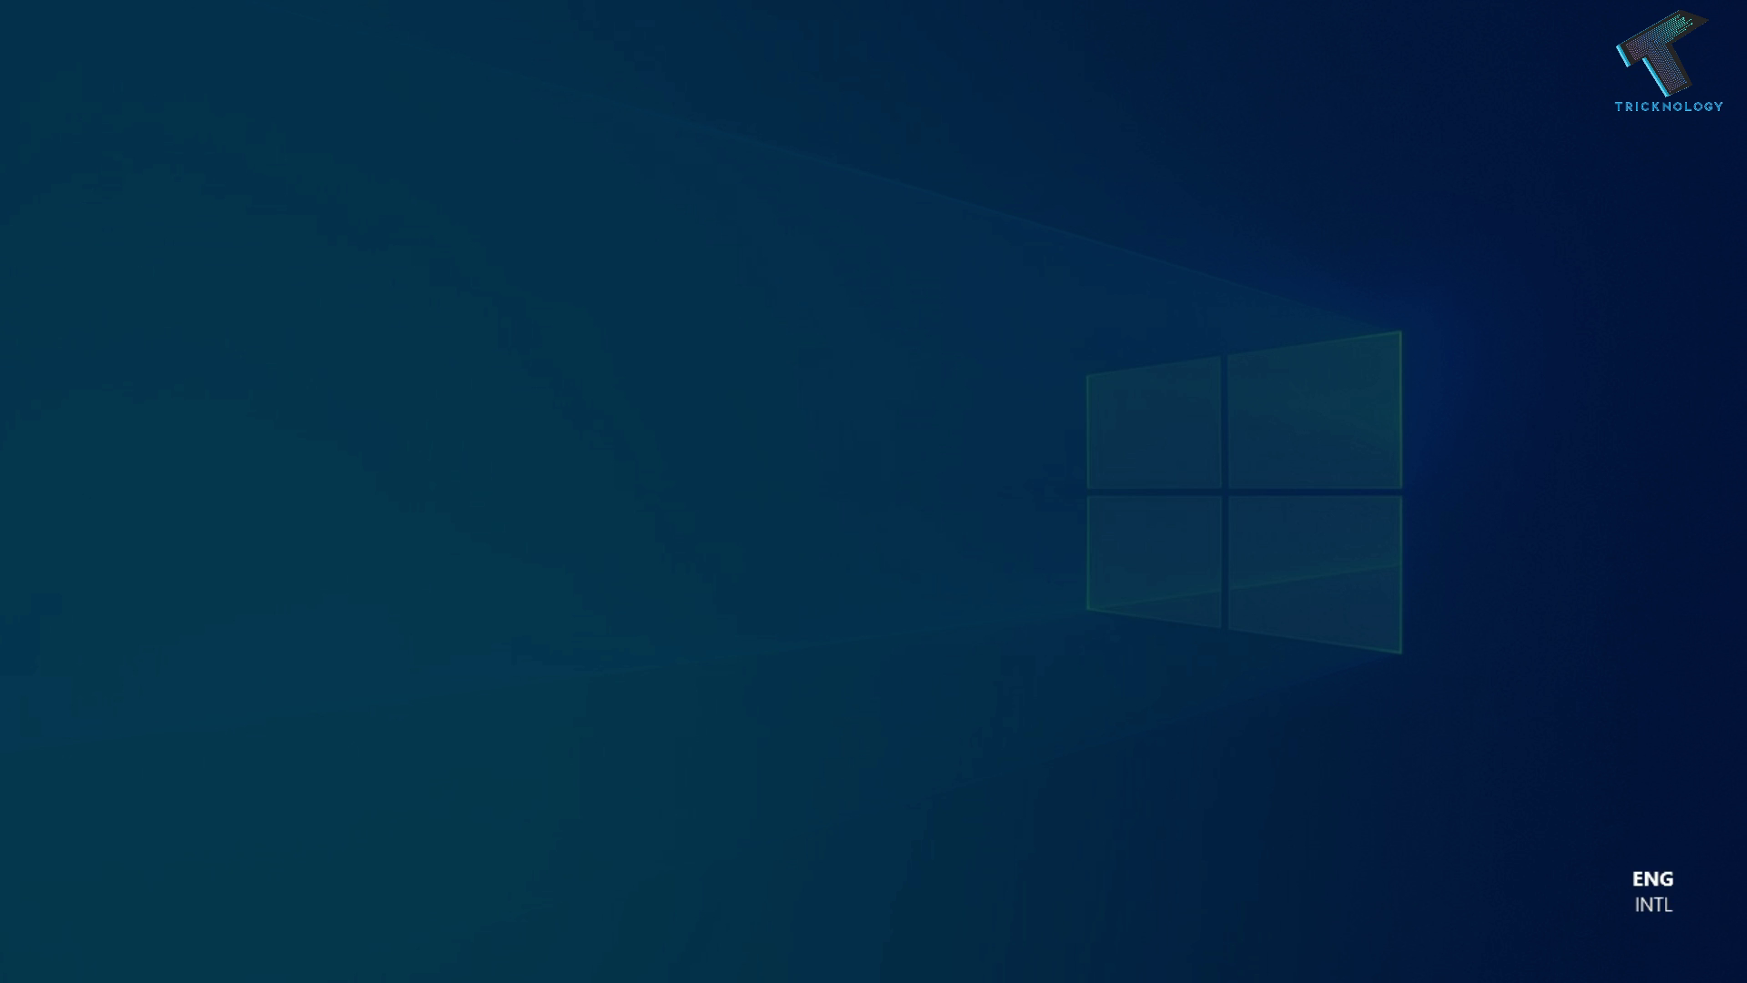
left_click(743, 641)
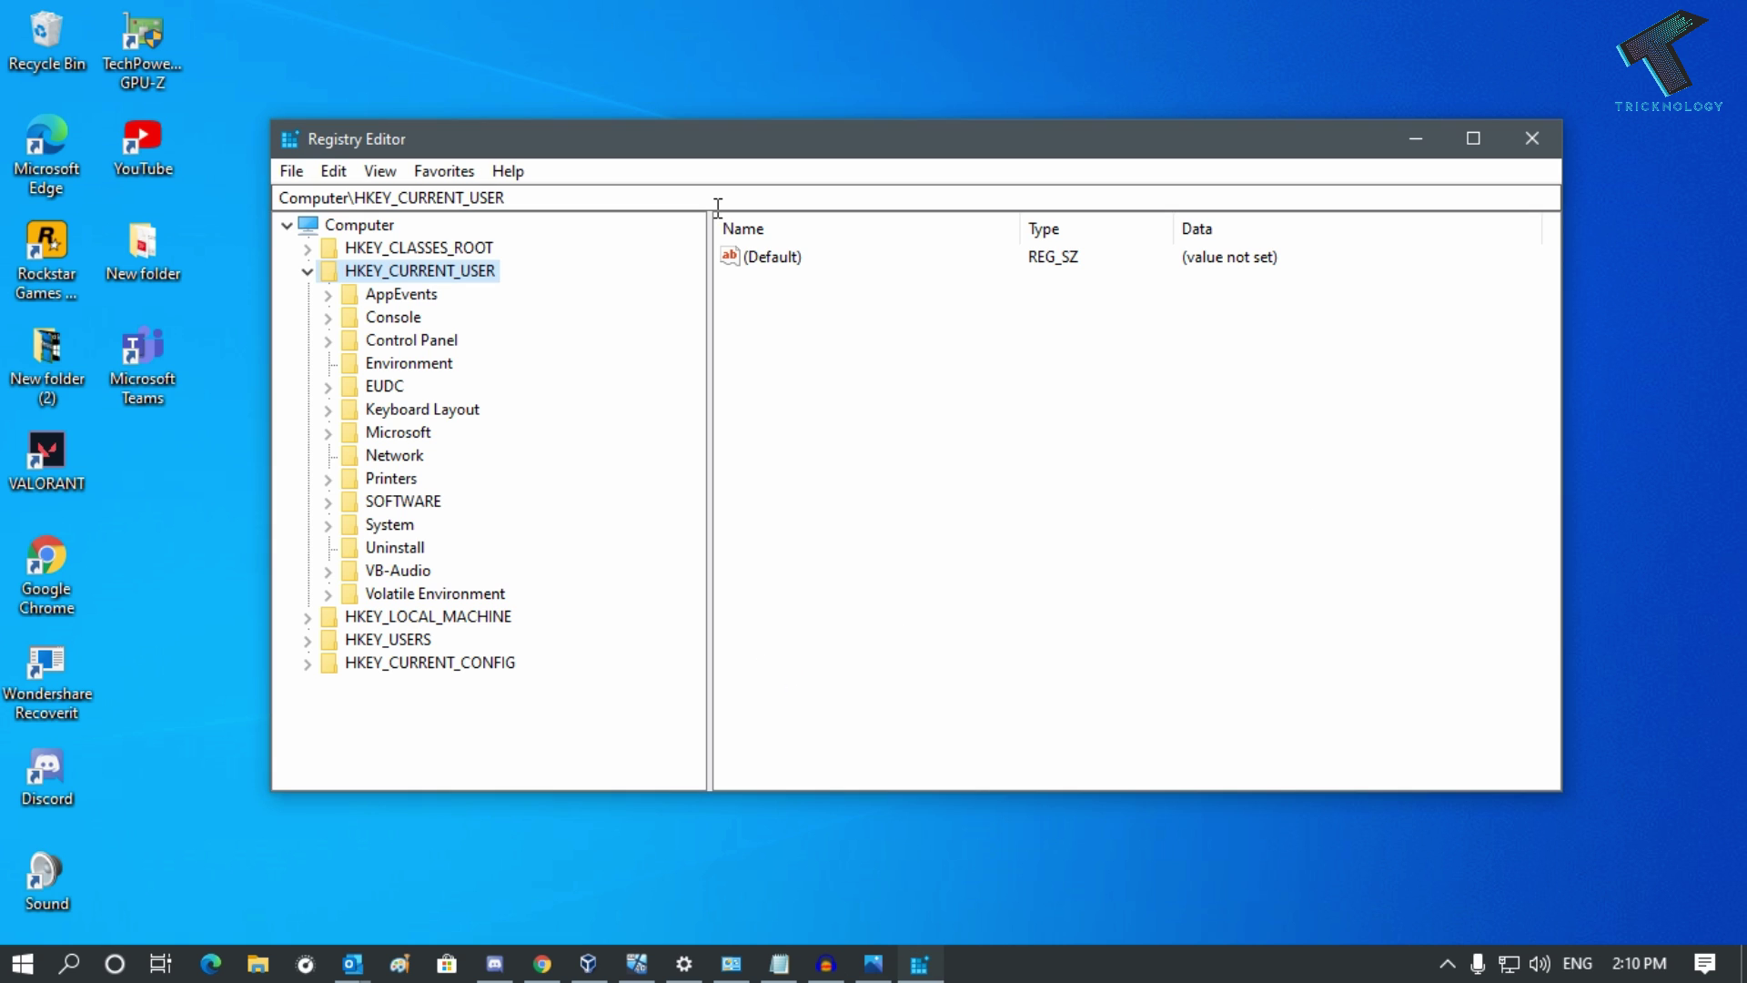
Expand HKEY_CURRENT_USER and its SOFTWARE key in the registry tree.
left_click(308, 271)
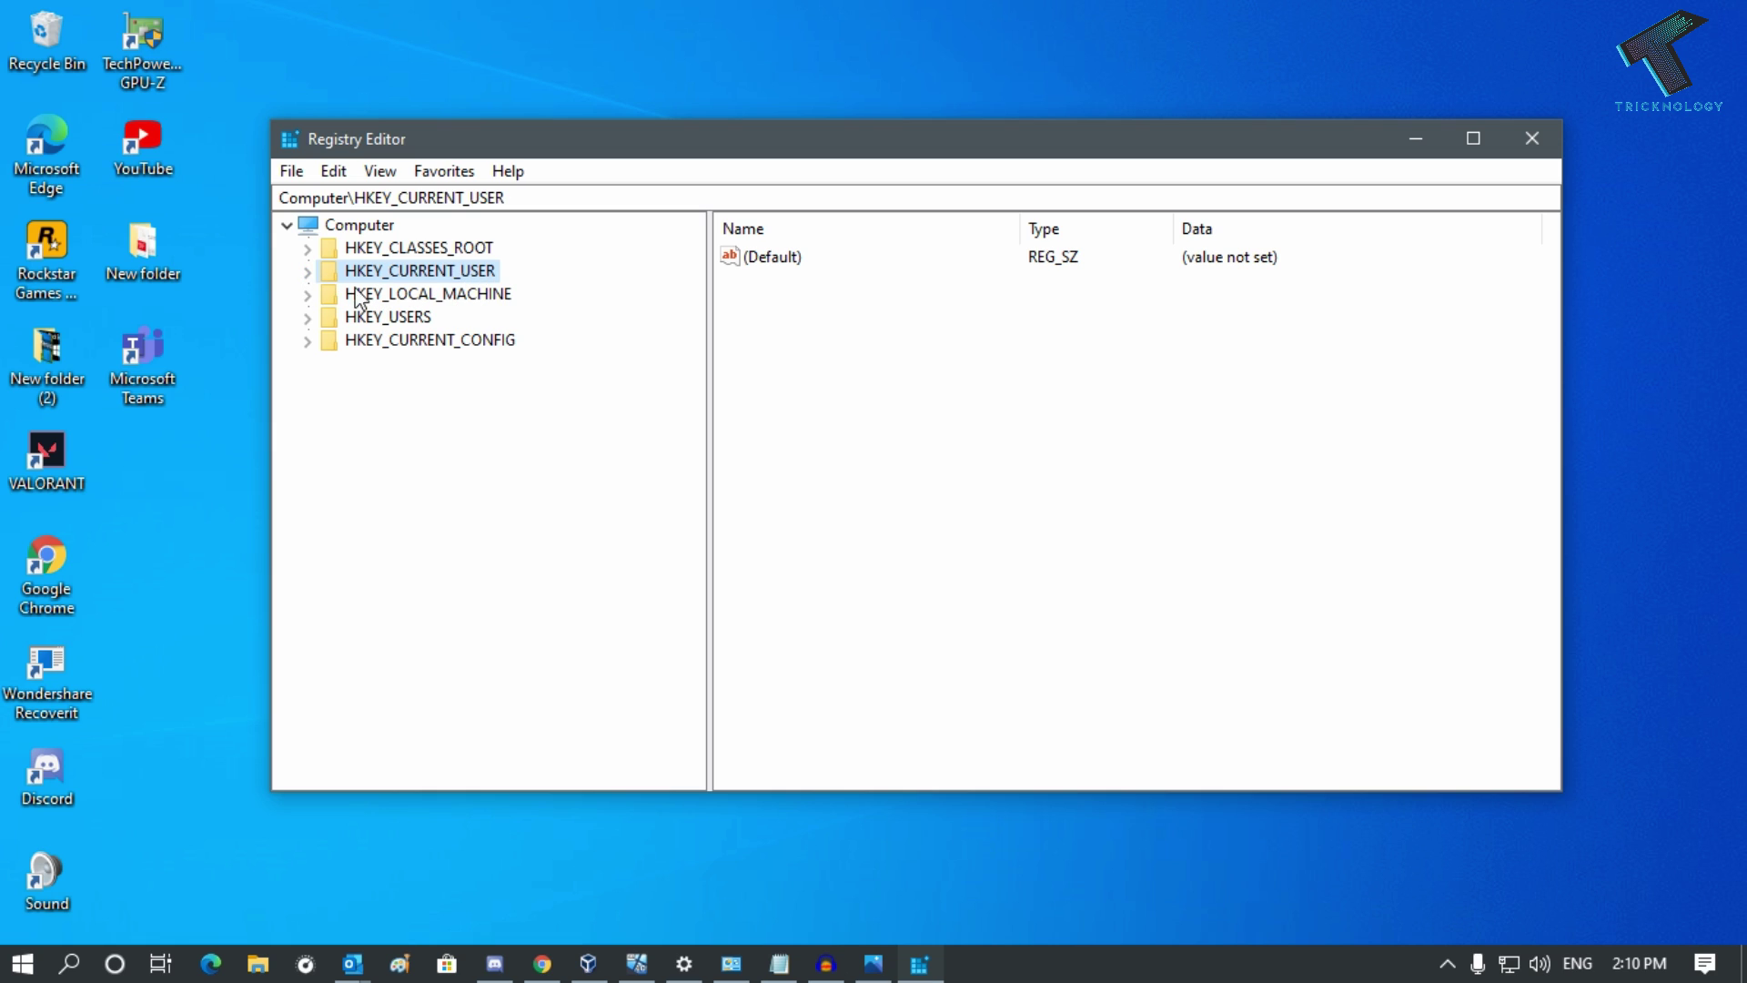
left_click(309, 272)
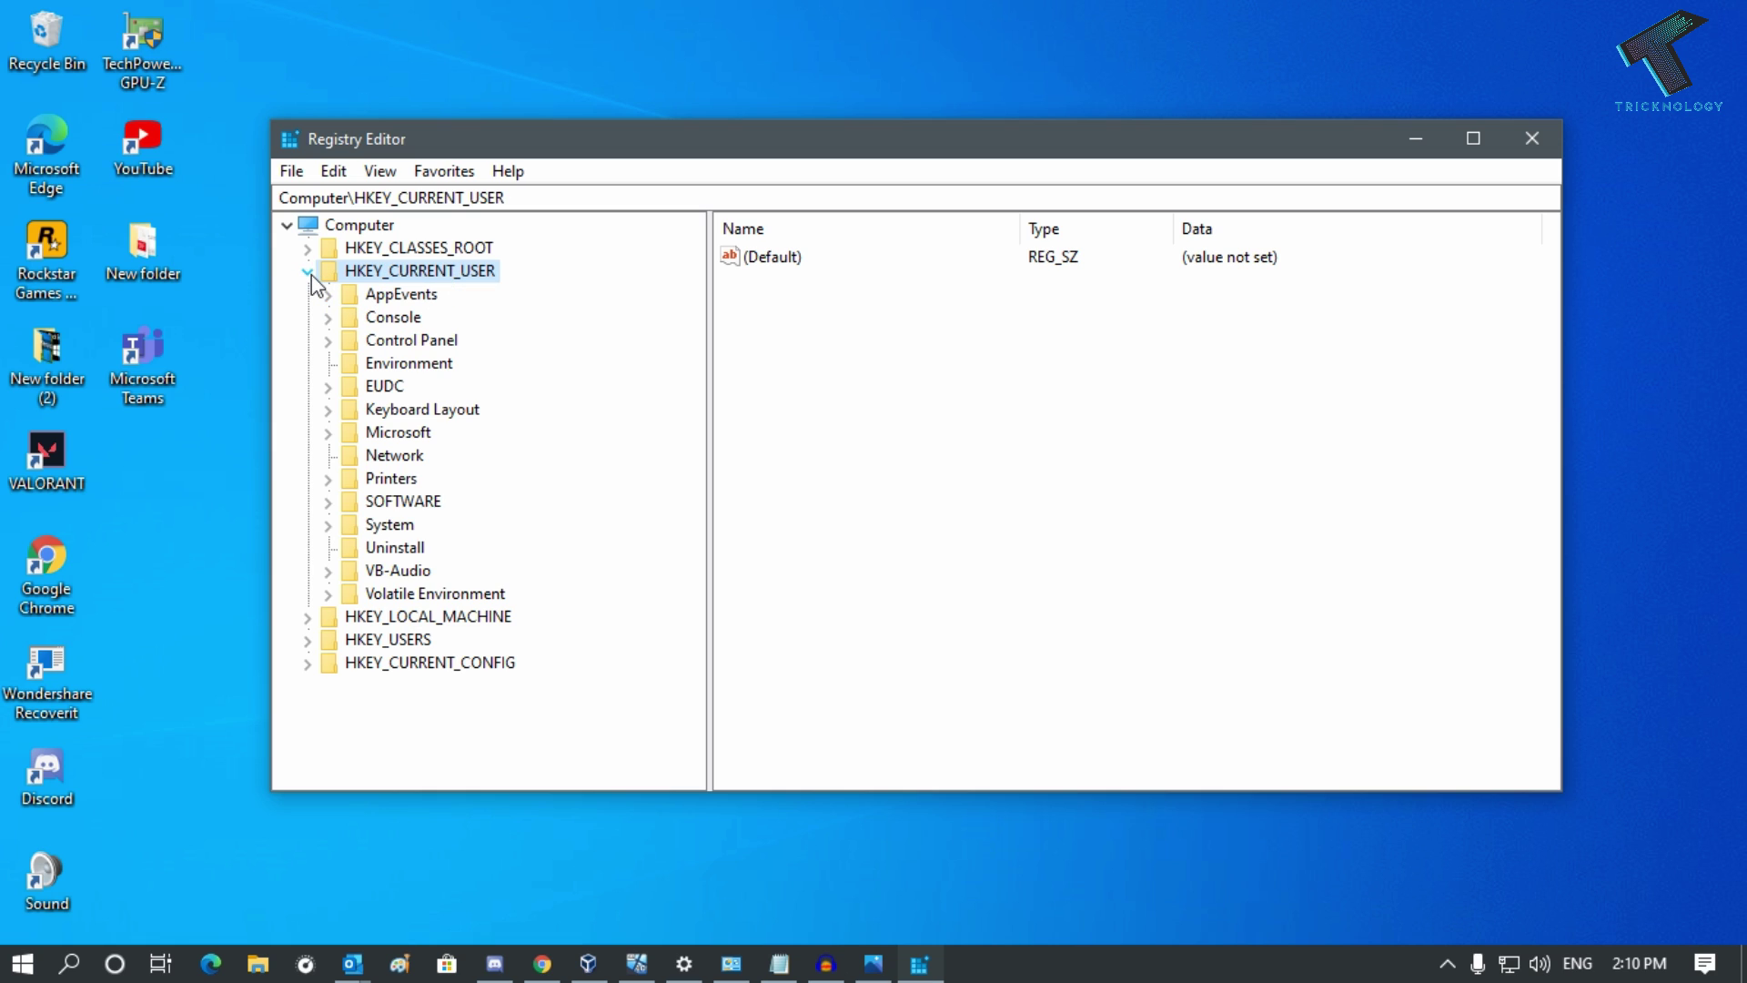
left_click(329, 502)
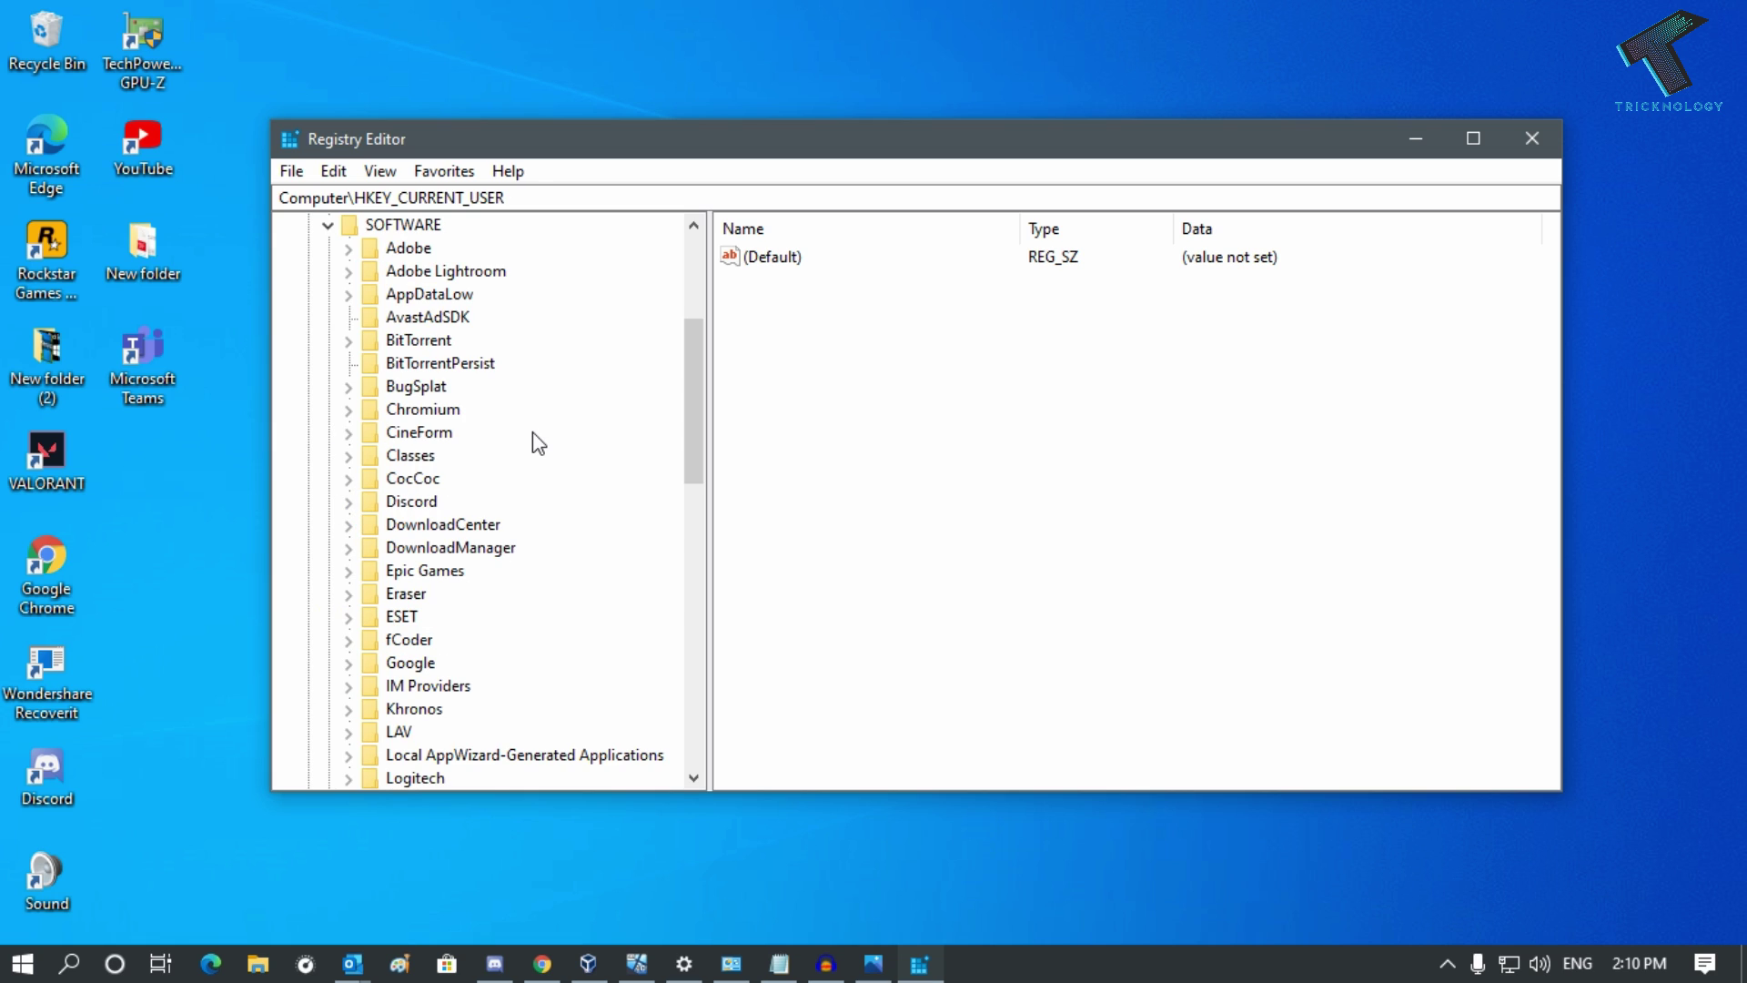
scroll(534, 441, "down", 2)
scroll(537, 443, "down", 2)
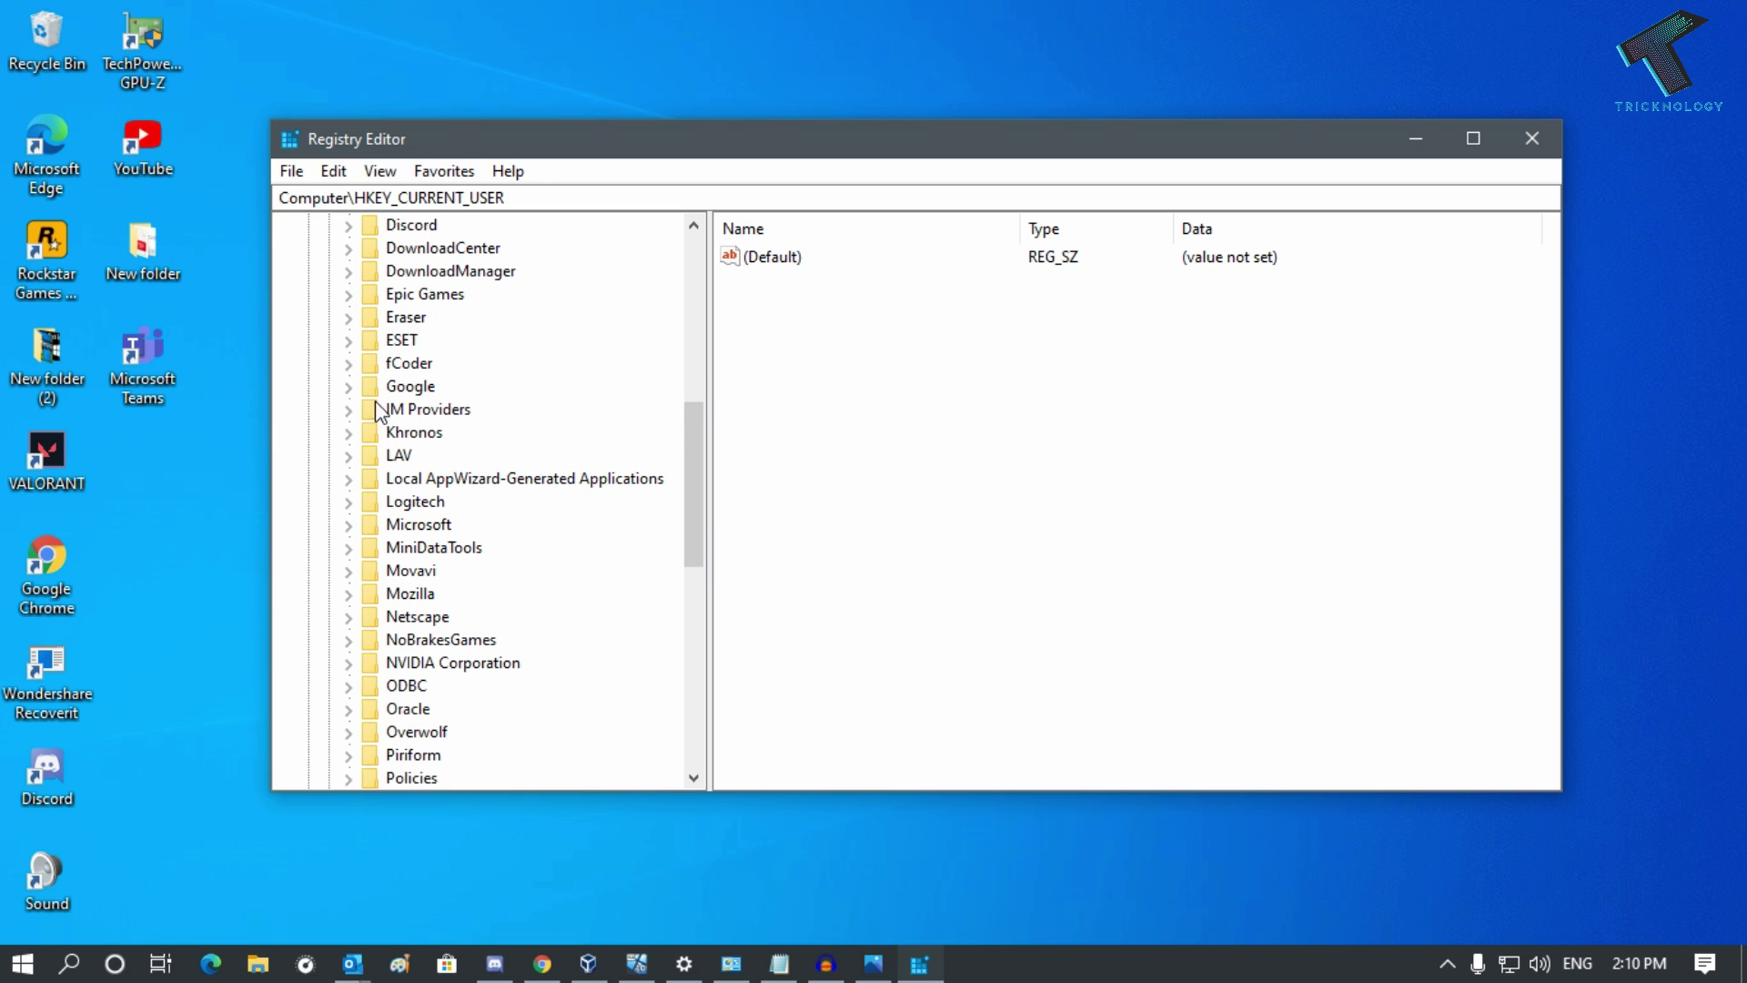
scroll(418, 460, "up", 1)
scroll(418, 460, "down", 1)
Expand Microsoft > Office to reveal version subkeys 11.0–16.0, then bring Notepad forward.
left_click(349, 527)
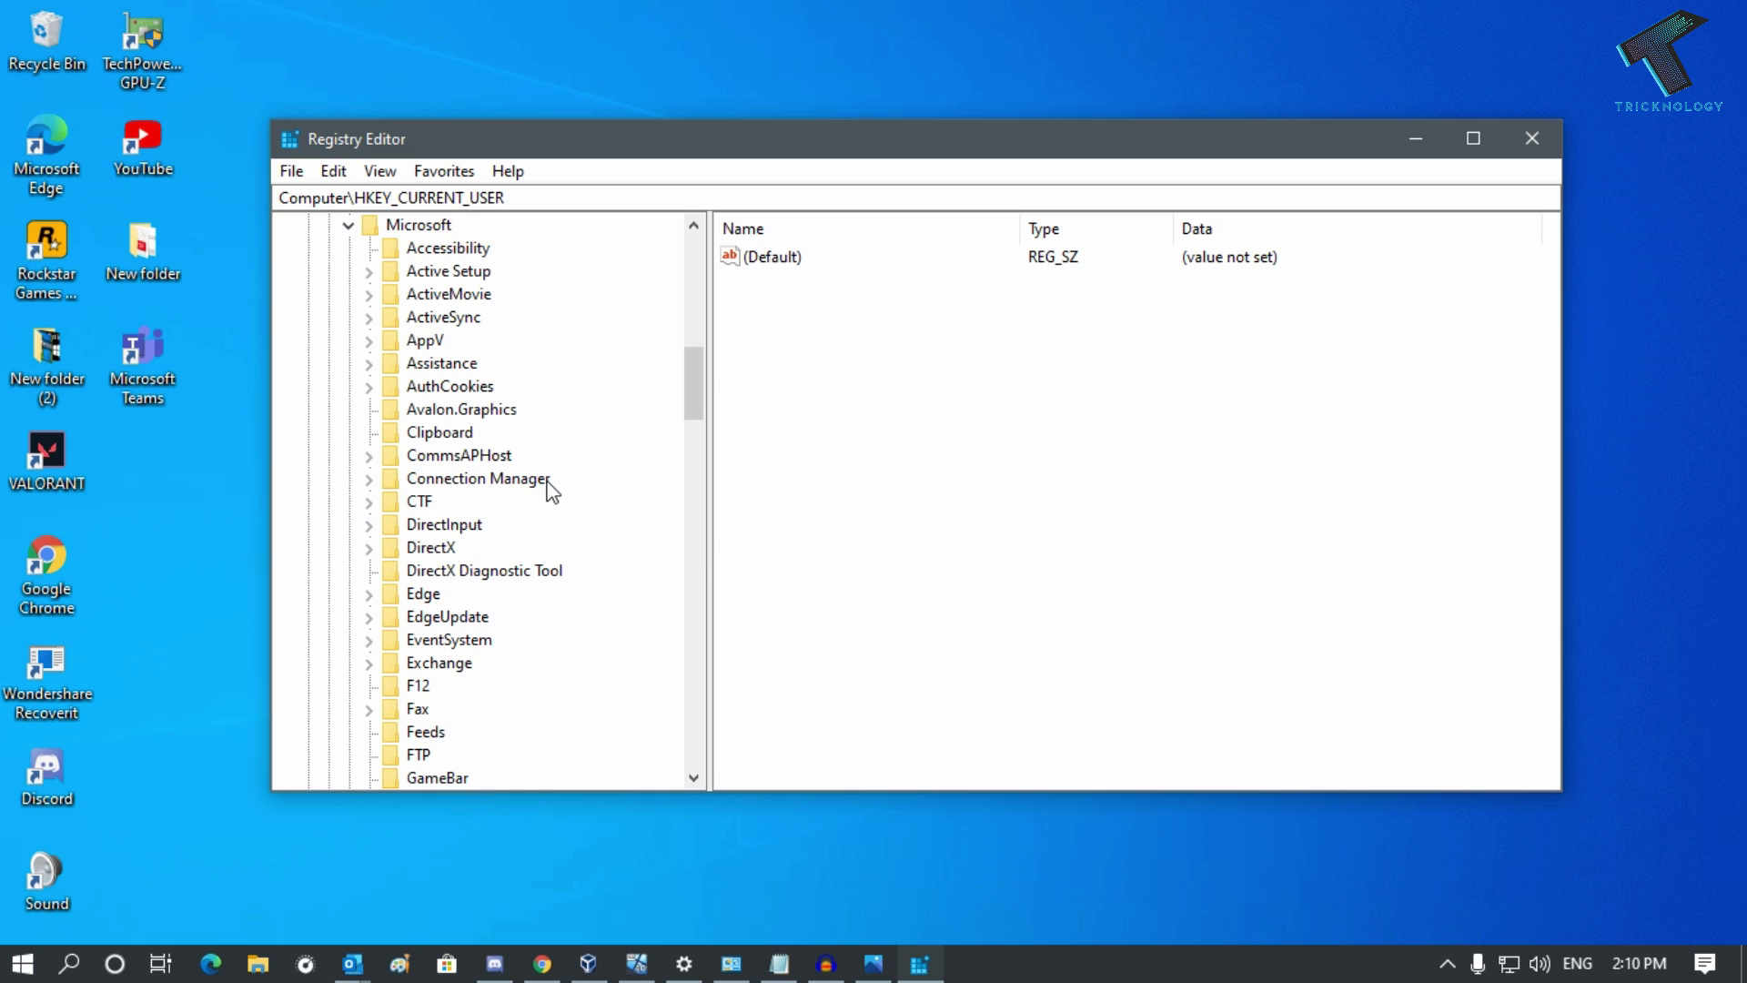
scroll(544, 492, "down", 1)
scroll(549, 489, "down", 3)
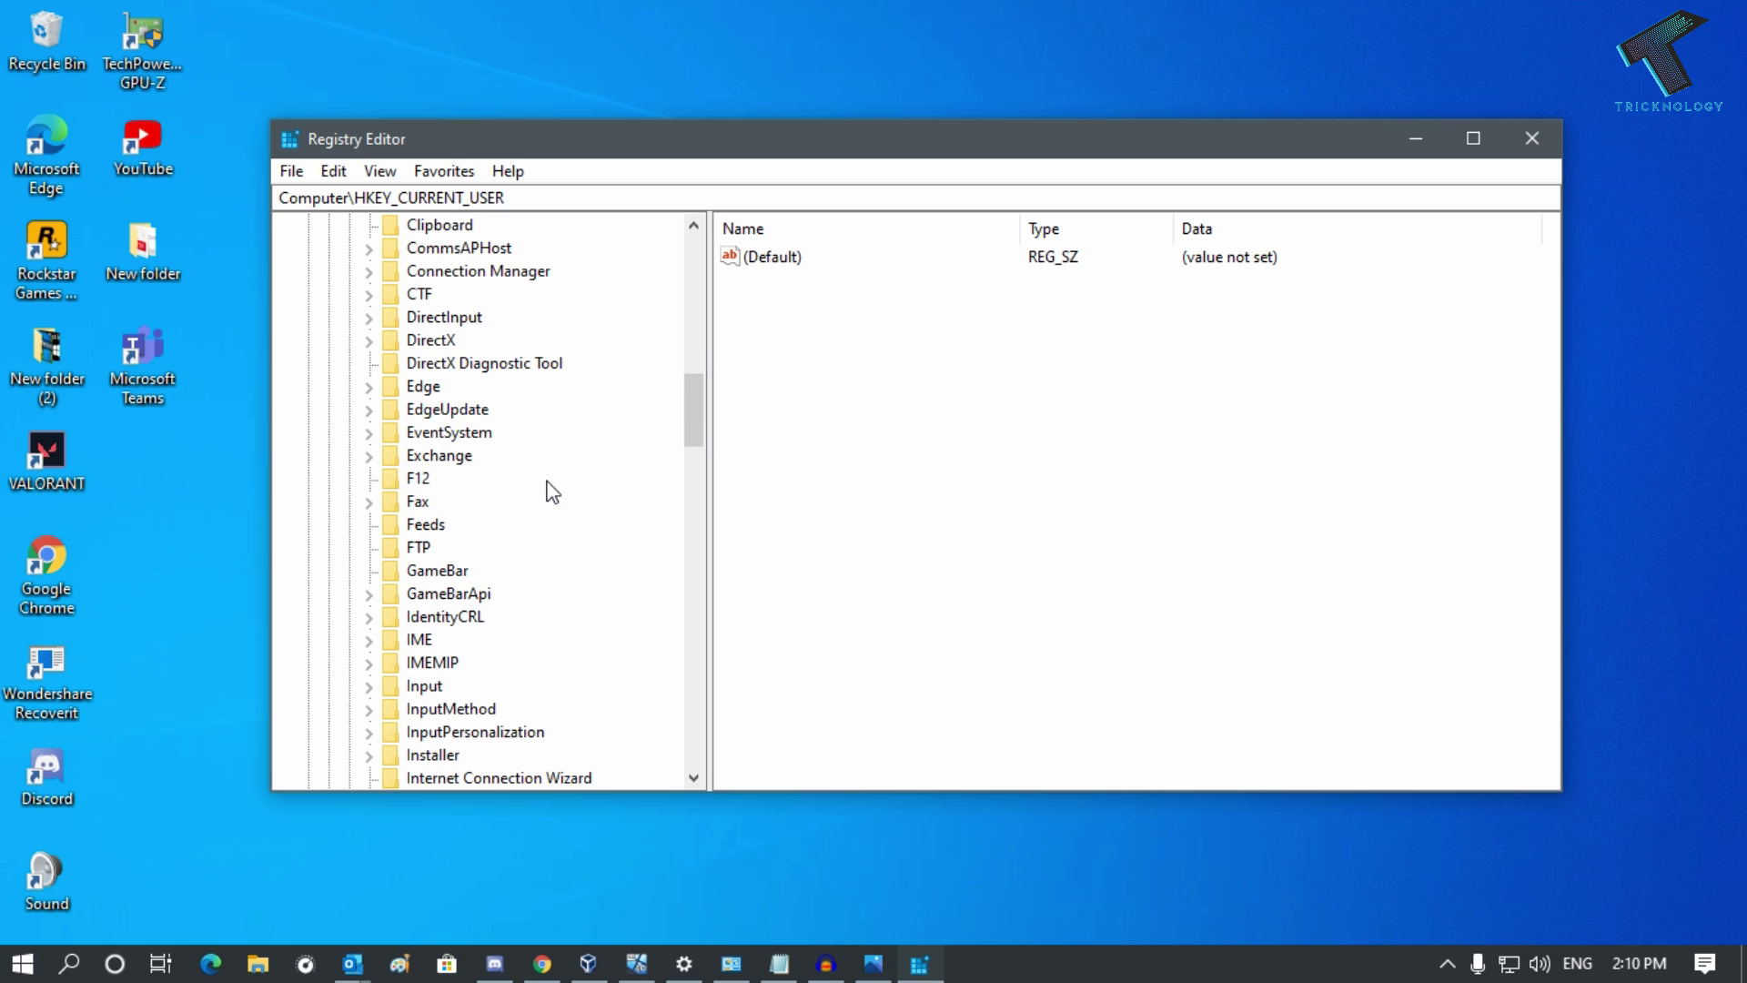
scroll(552, 492, "down", 6)
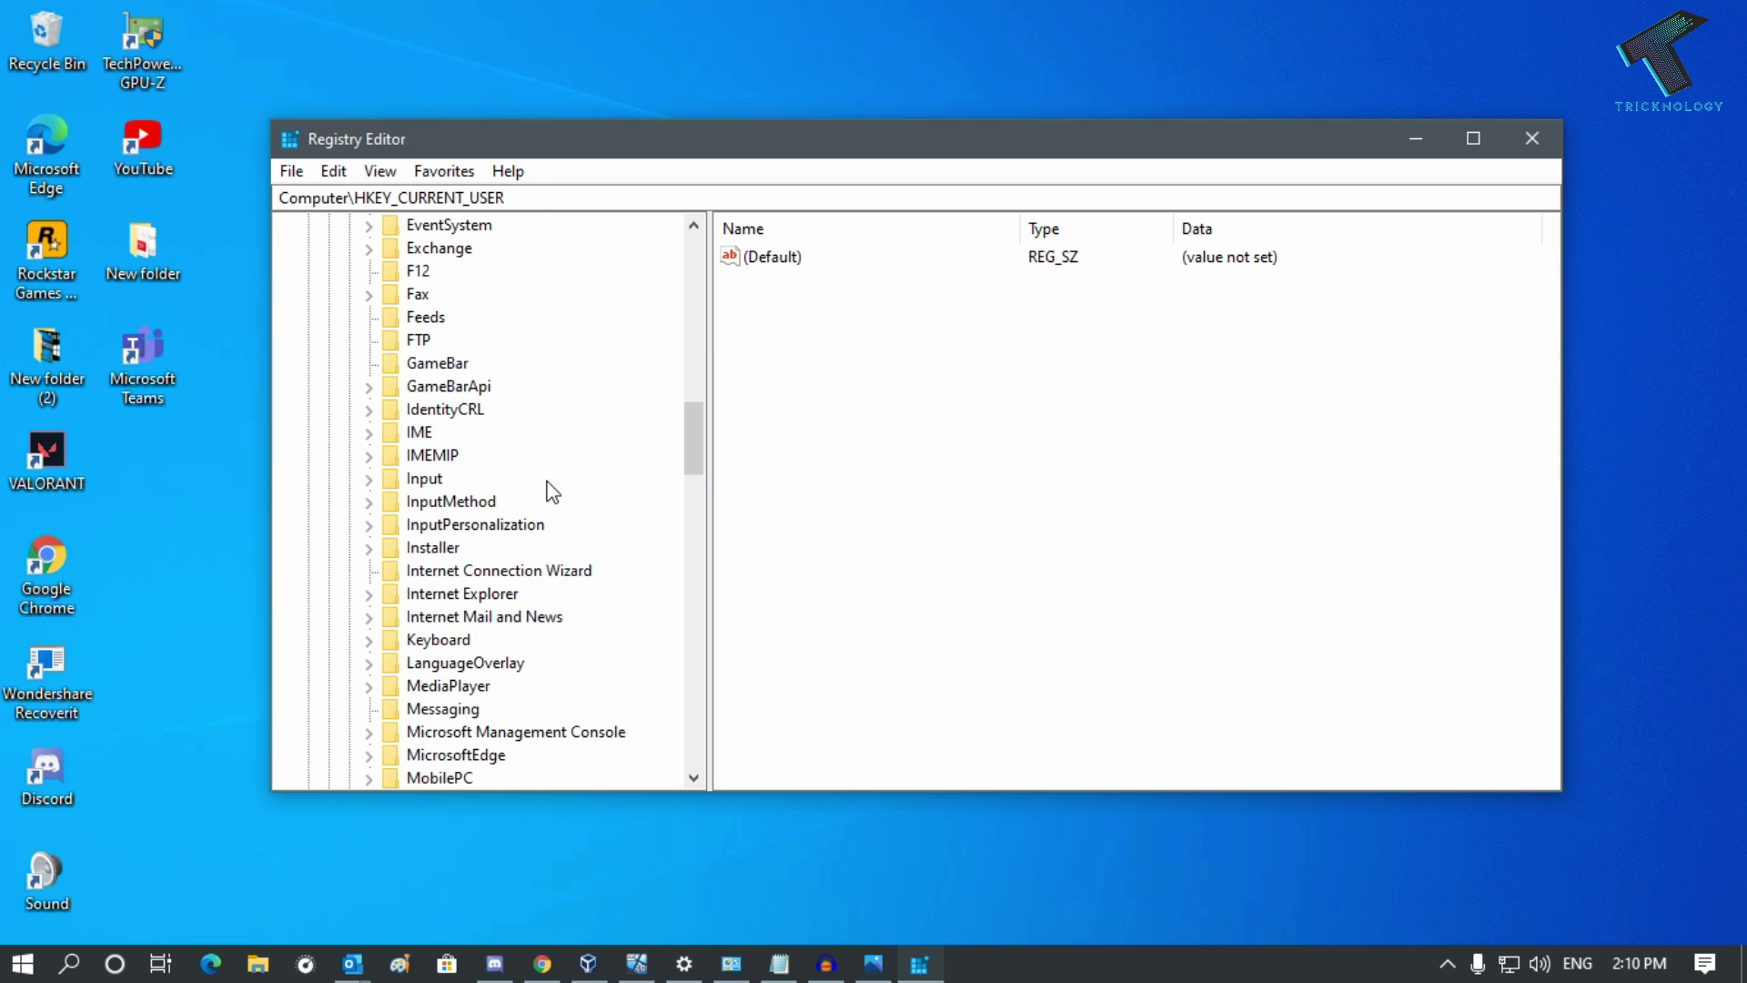
scroll(536, 500, "down", 1)
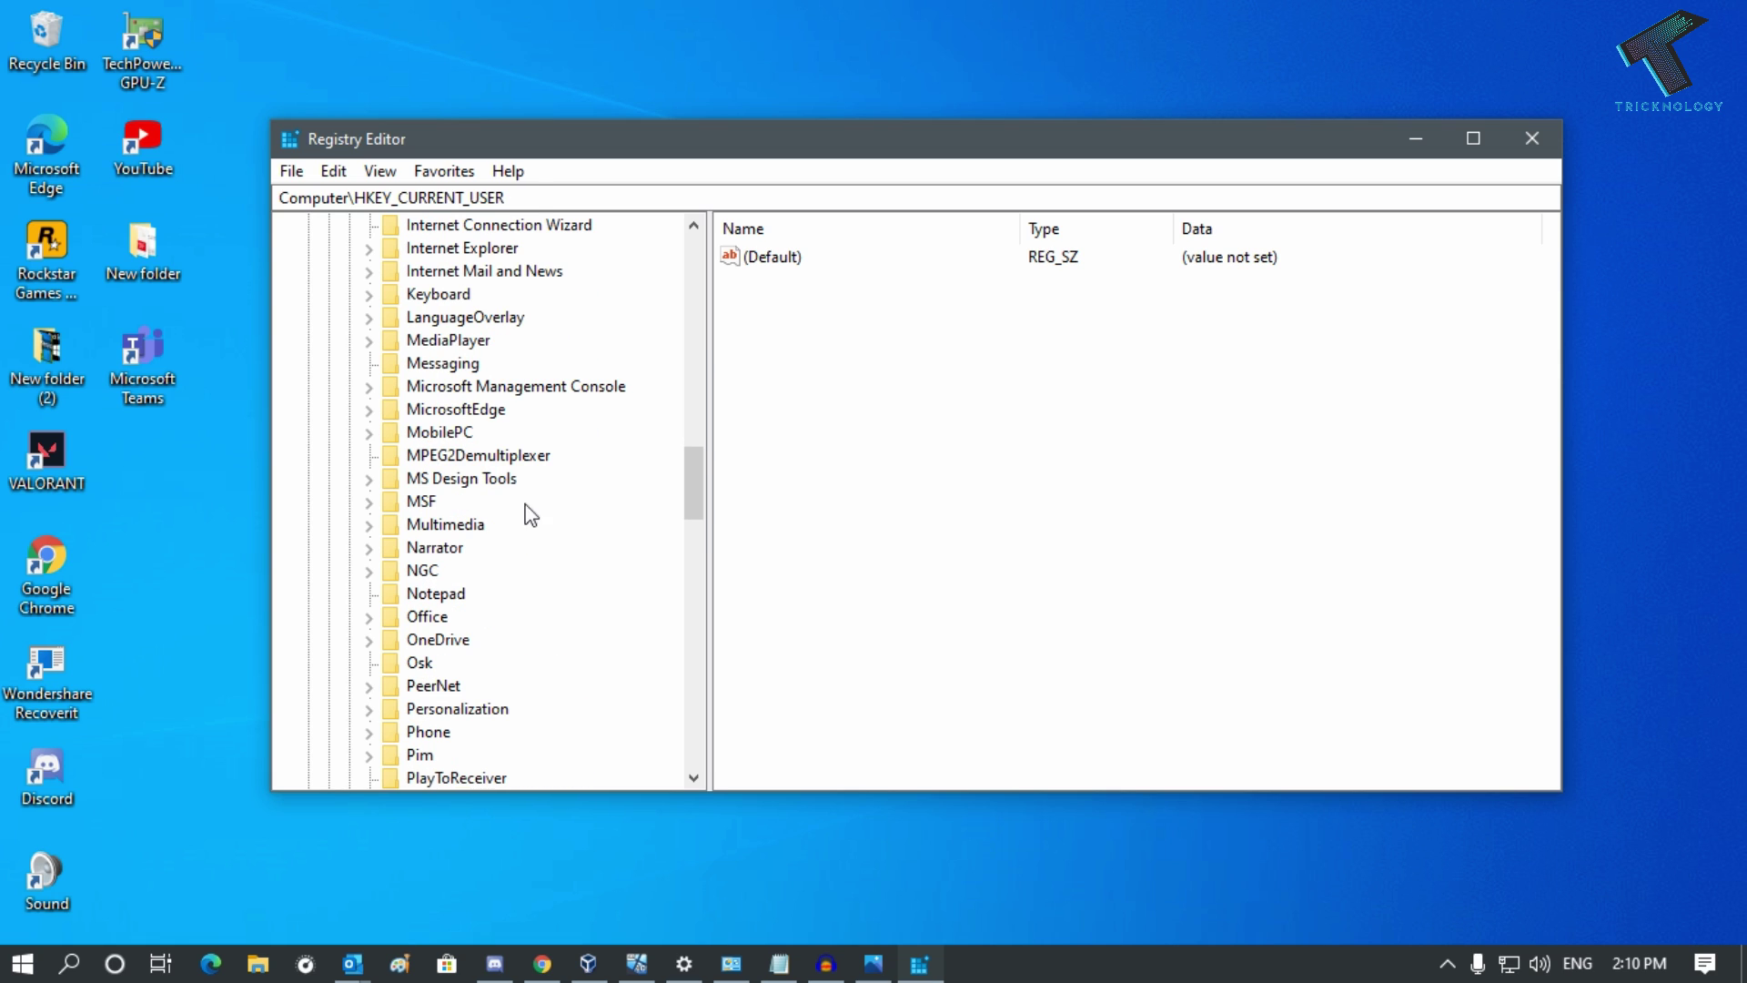
left_click(420, 619)
scroll(448, 611, "down", 1)
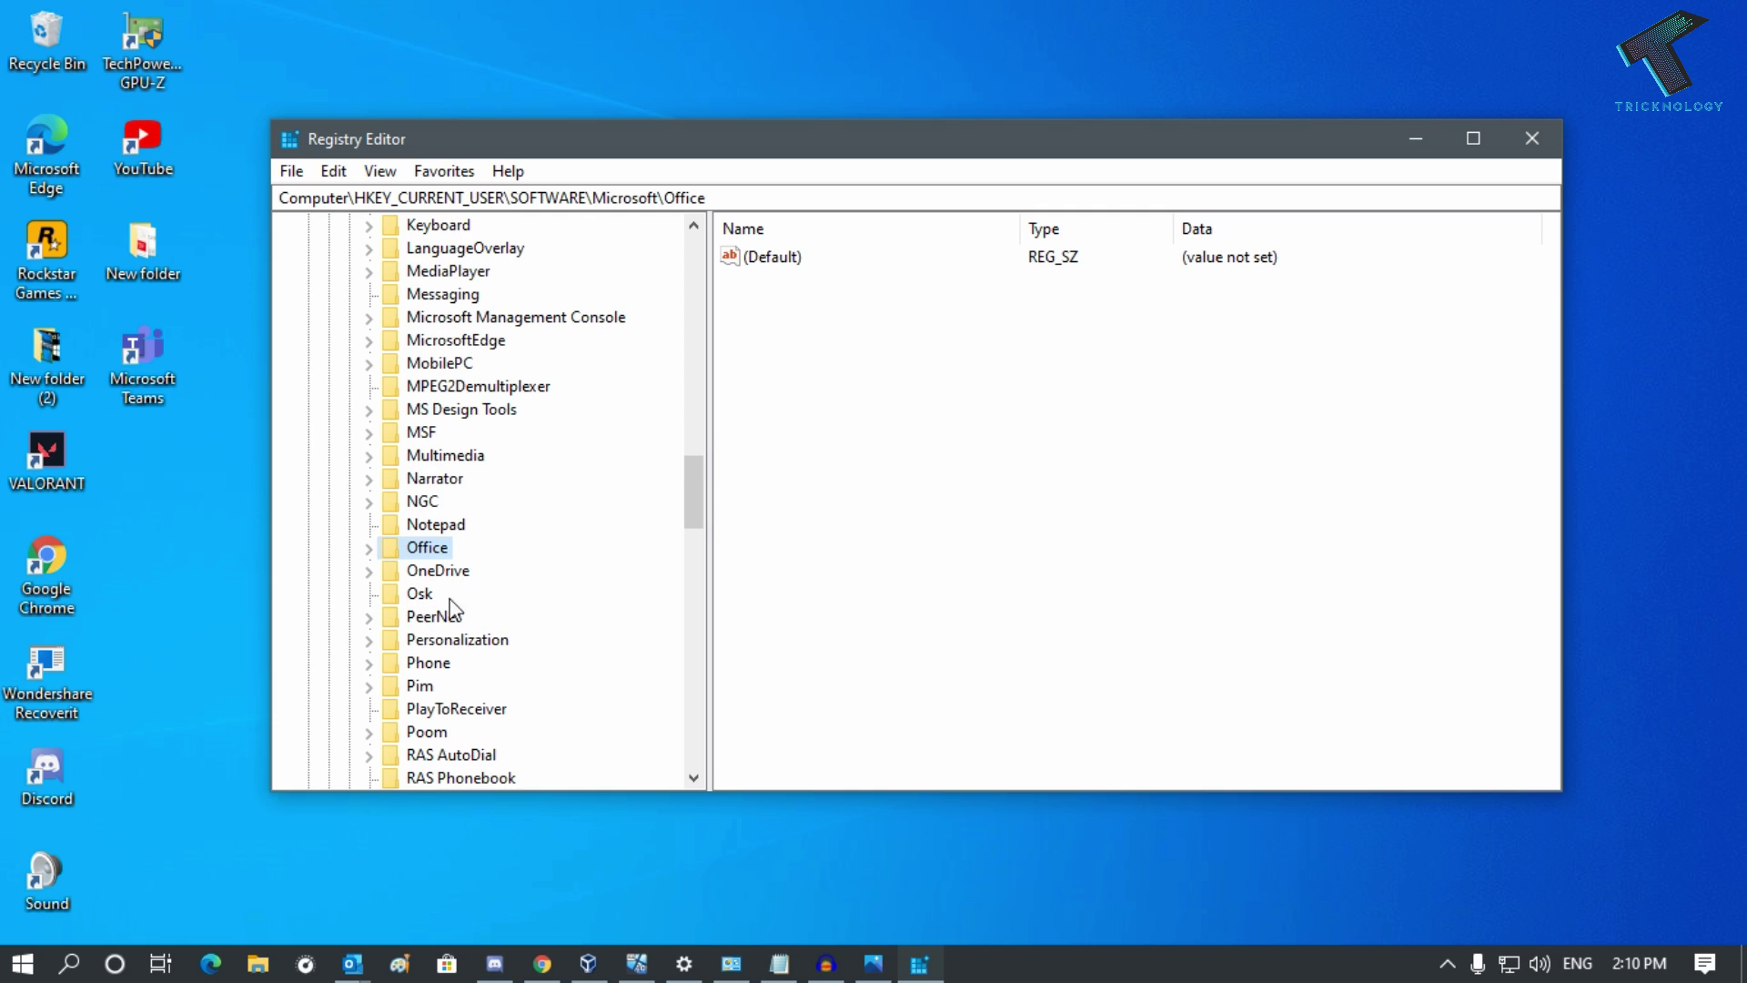
left_click(370, 549)
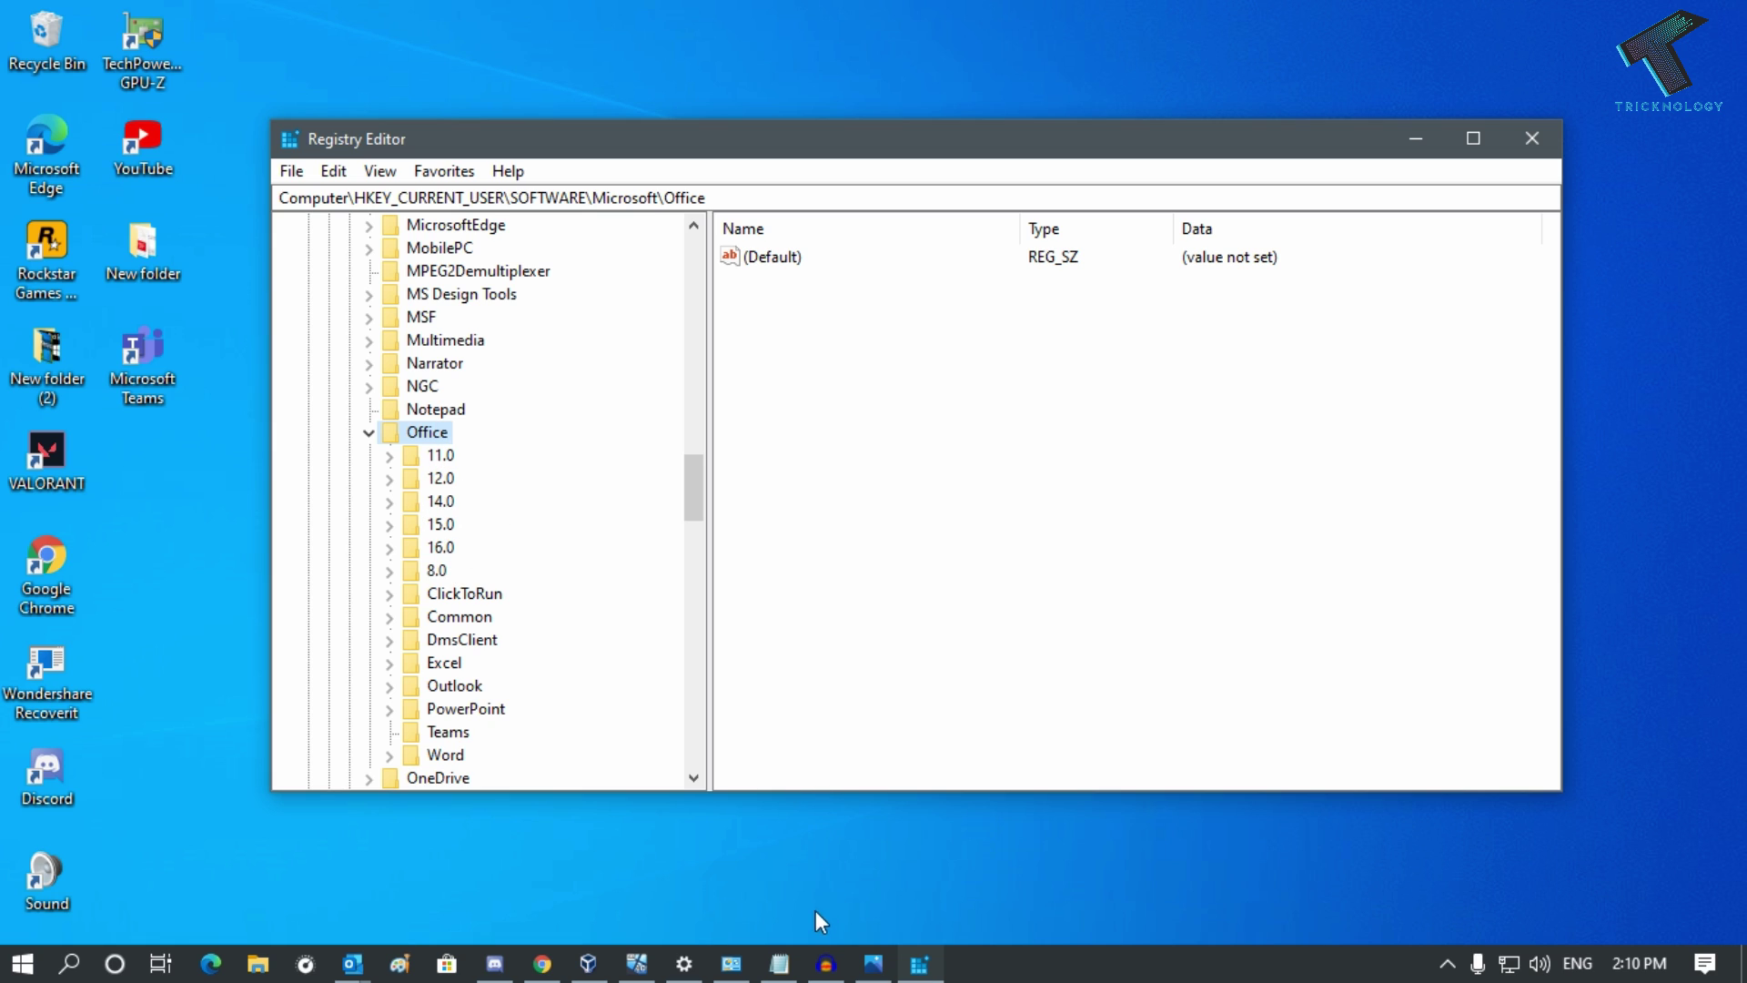
left_click(779, 964)
Select the reg query command in Notepad and open Windows PowerShell as administrator.
left_click_drag(1298, 483, 631, 450)
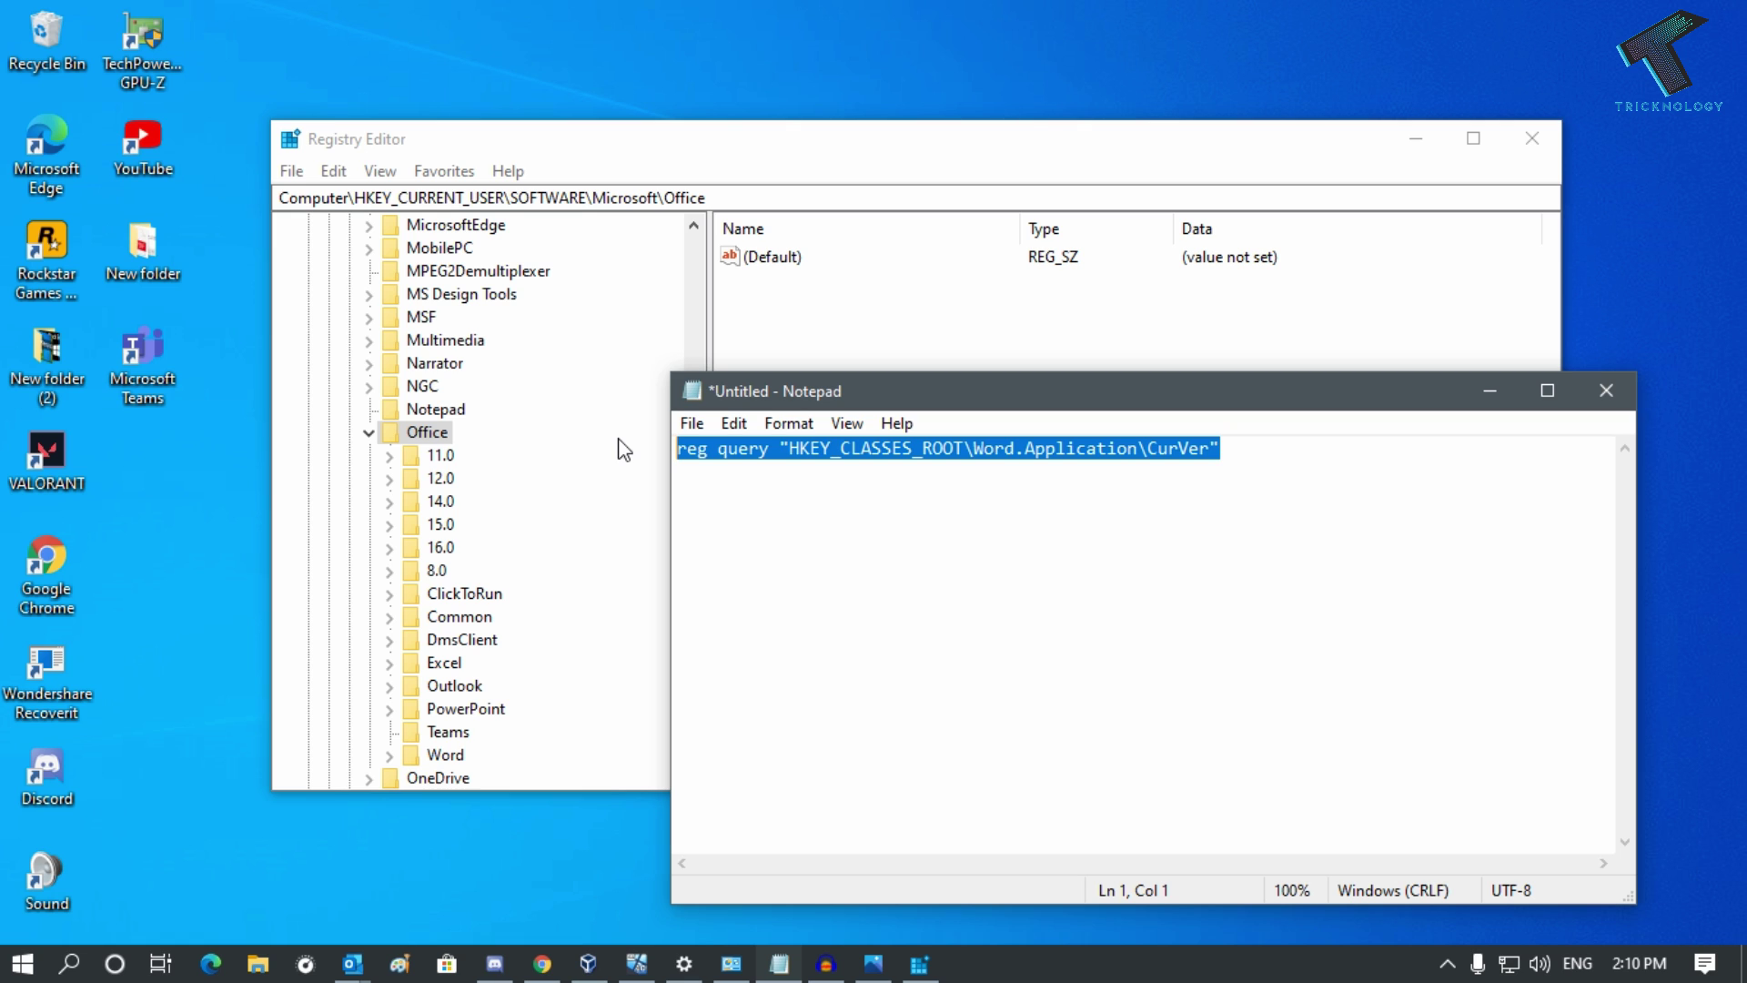
left_click(9, 970)
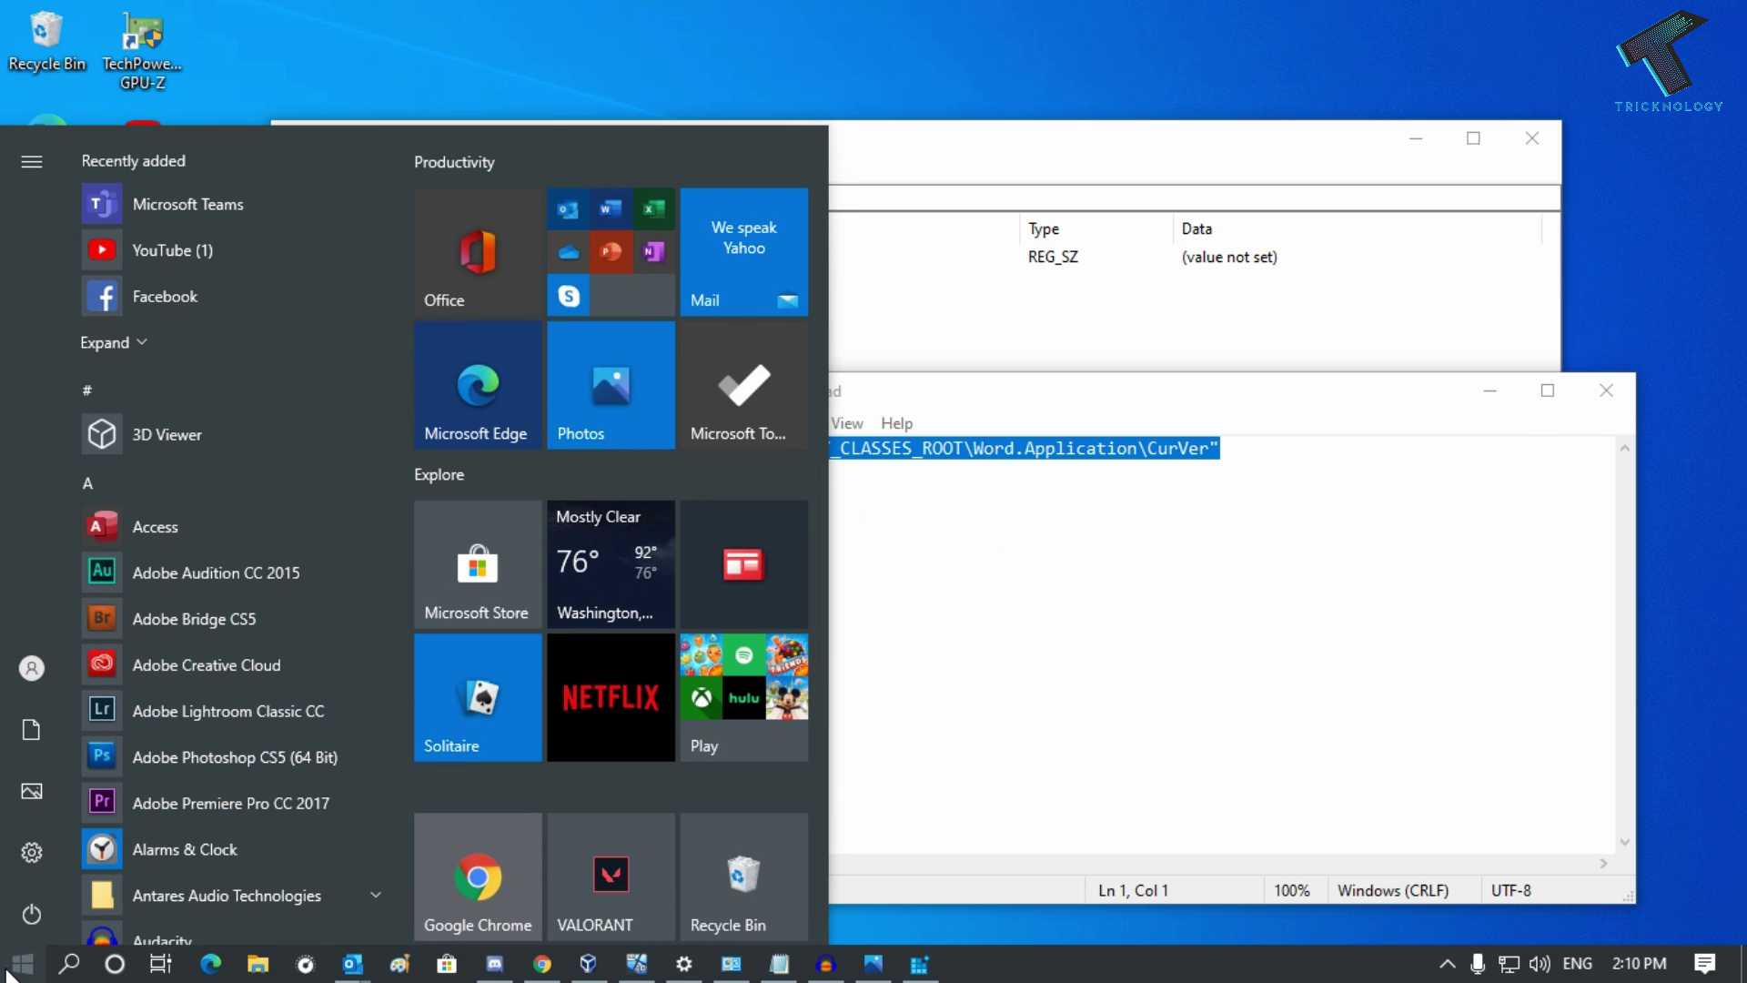
type("powers")
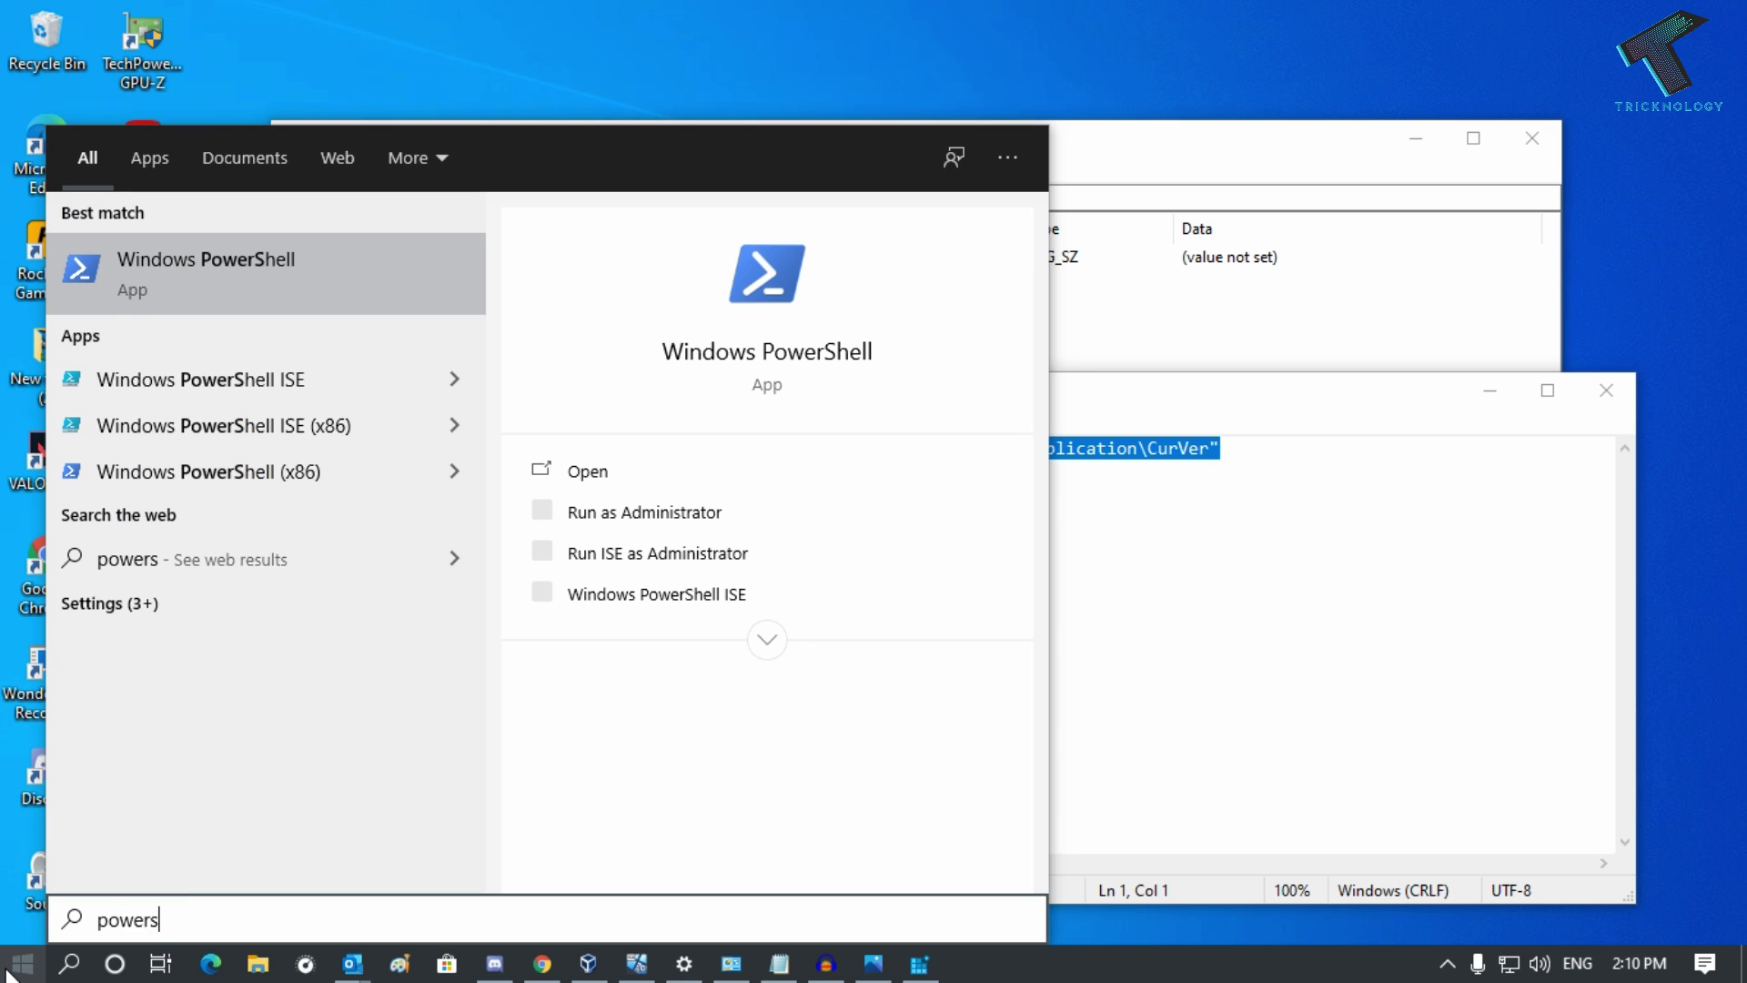
type("hell")
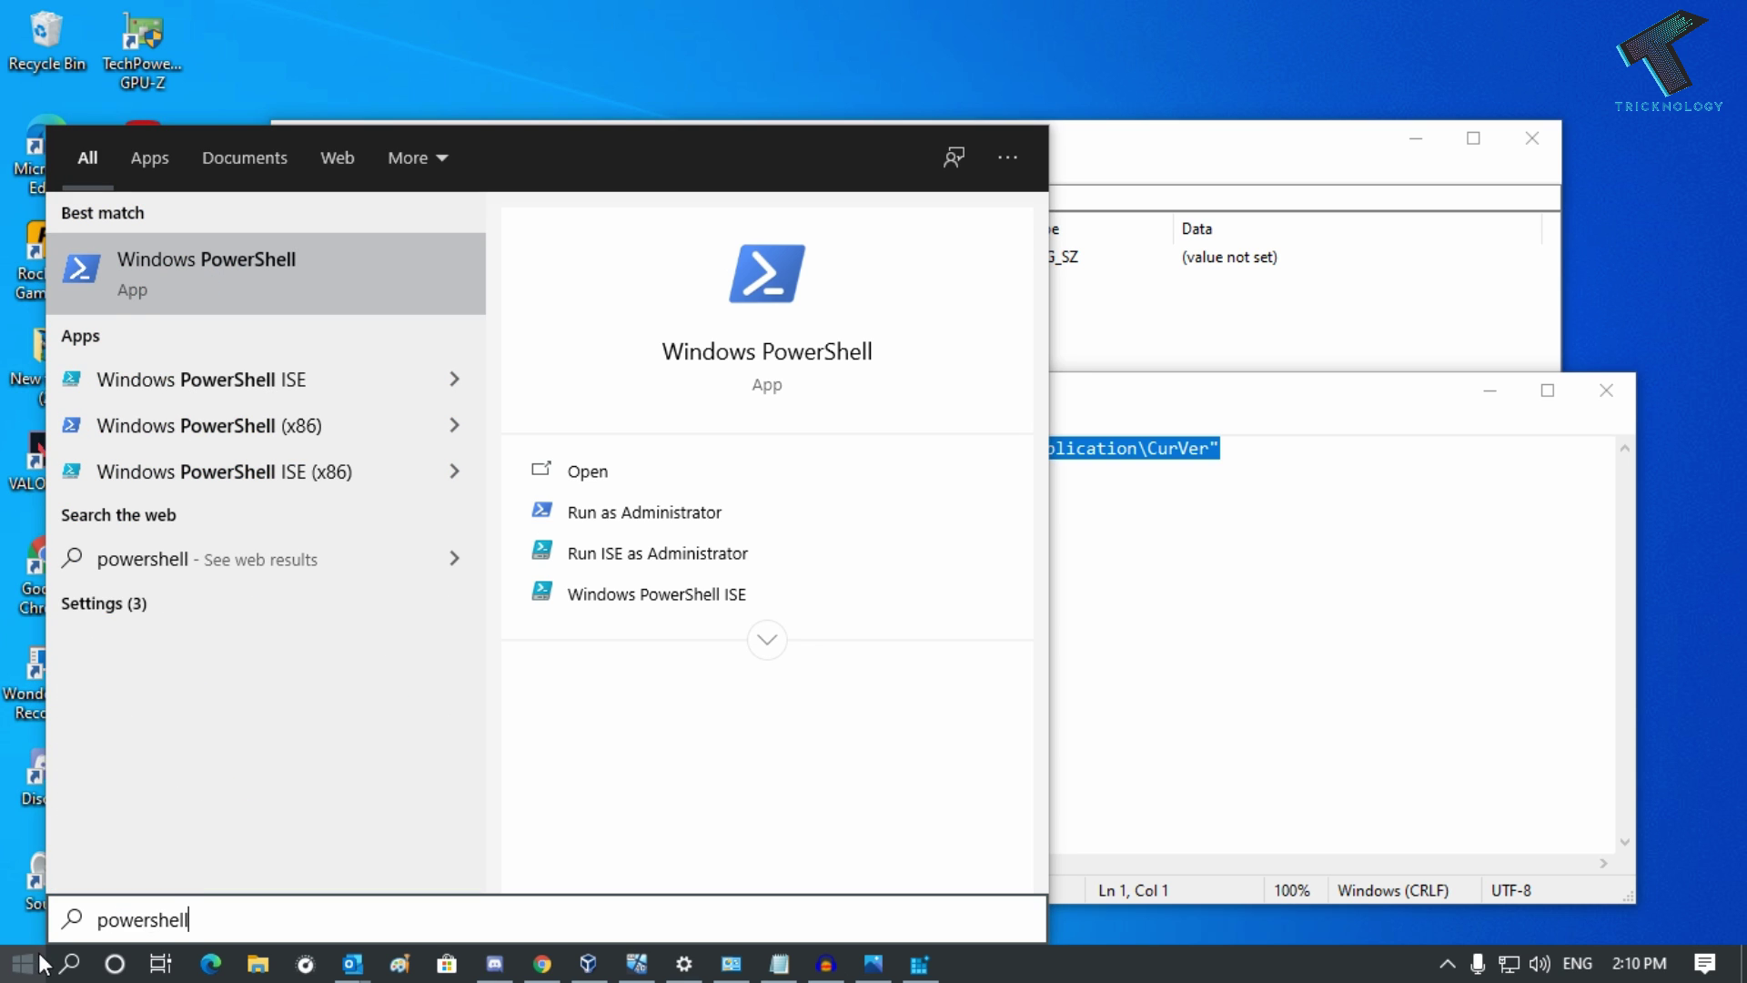
right_click(156, 278)
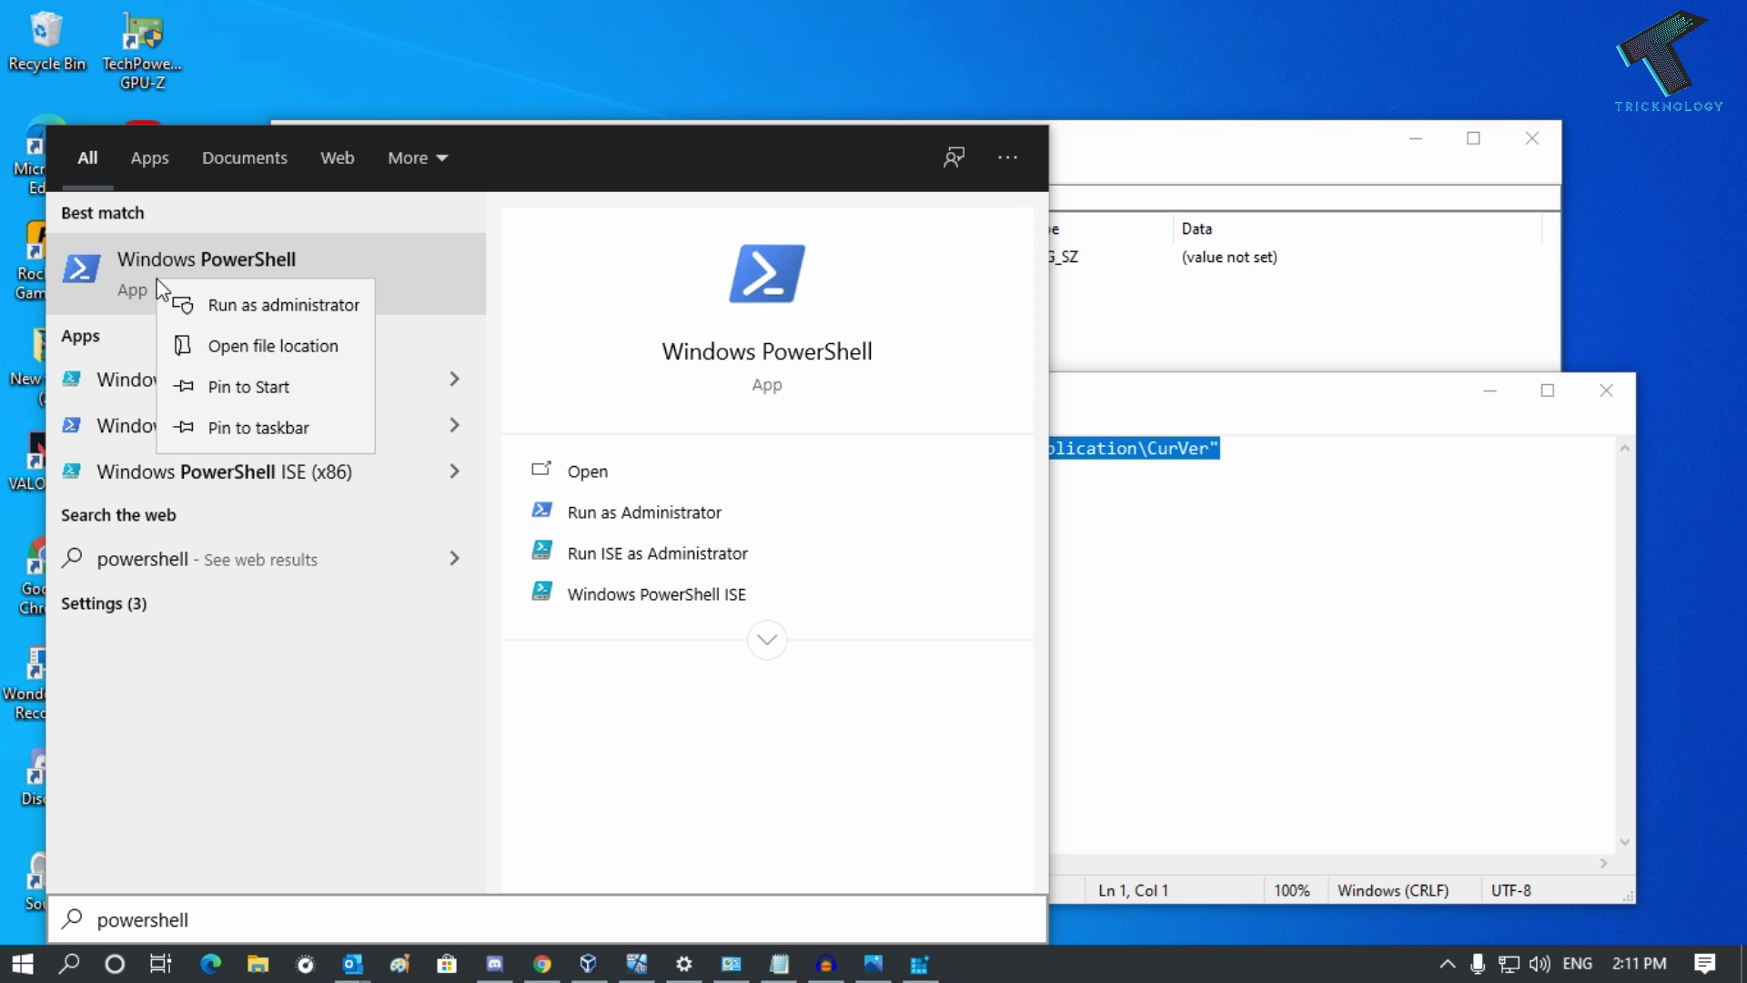
left_click(296, 296)
left_click(741, 640)
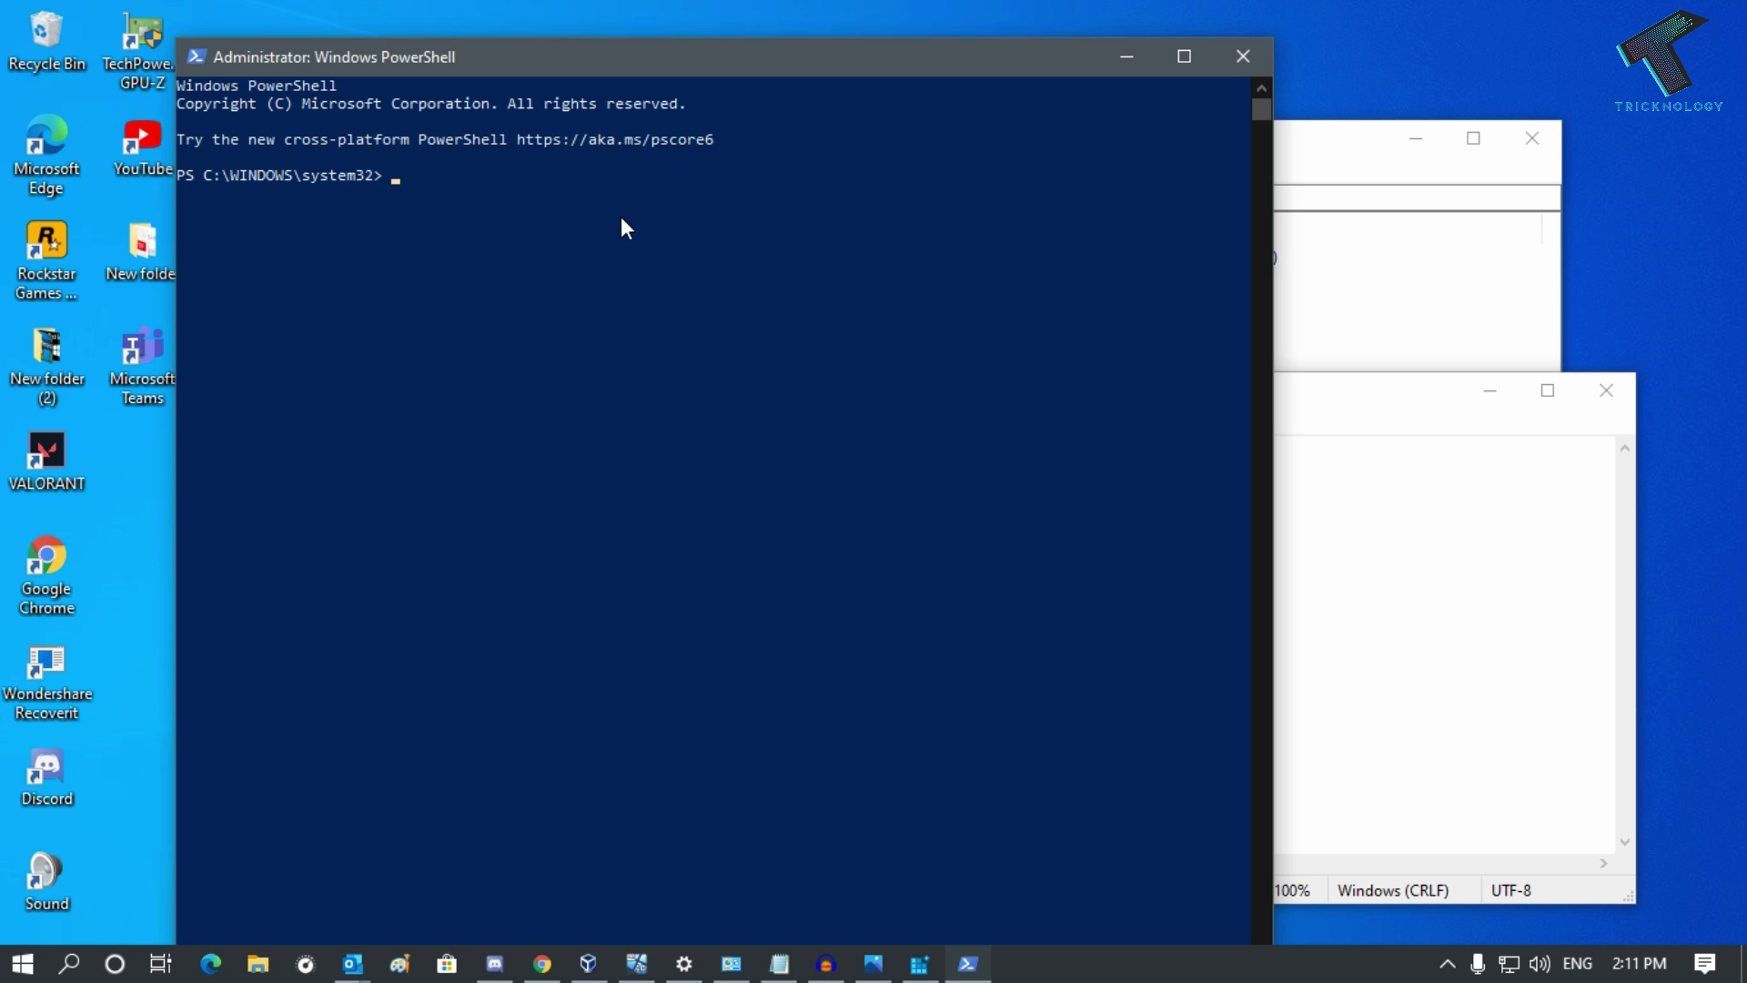
Run the Word CurVer reg query, confirming Word.Application.16, and copy the version number 16.
type("reg query \"HKEY_CLASSES_ROOT\\Word.Application\\CurVer\"")
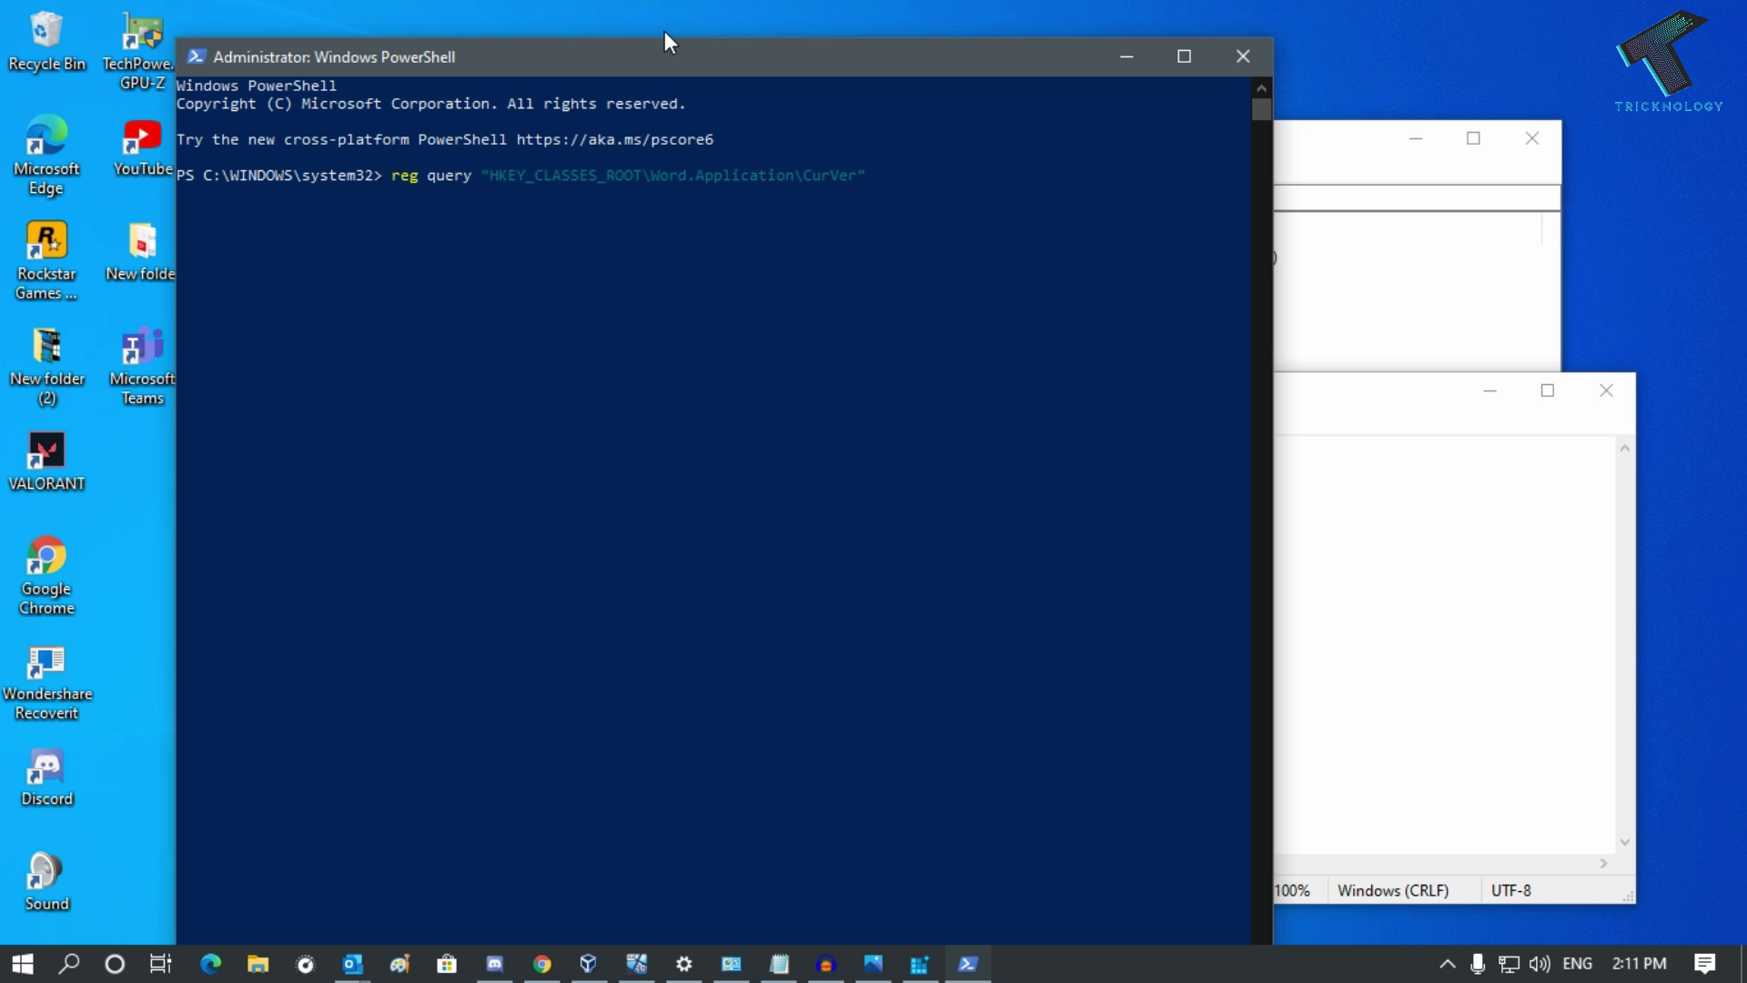
left_click_drag(664, 41, 598, 202)
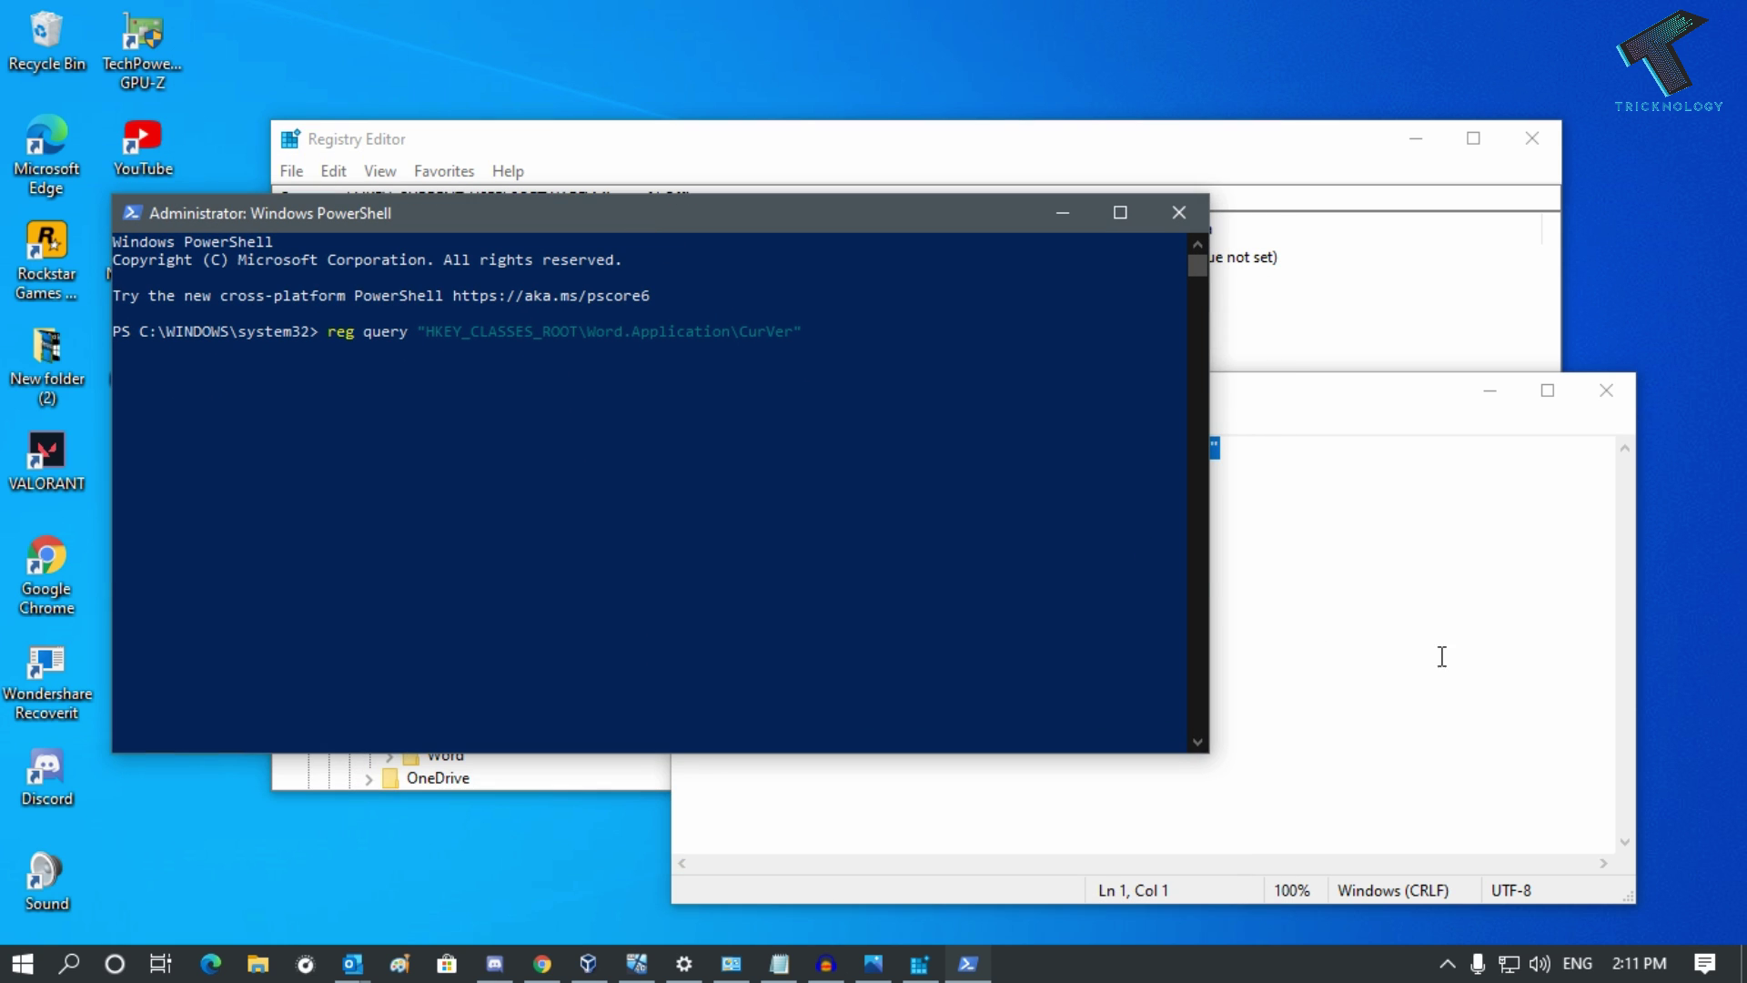
left_click(1441, 656)
left_click(906, 354)
key("Return")
left_click_drag(600, 391, 516, 387)
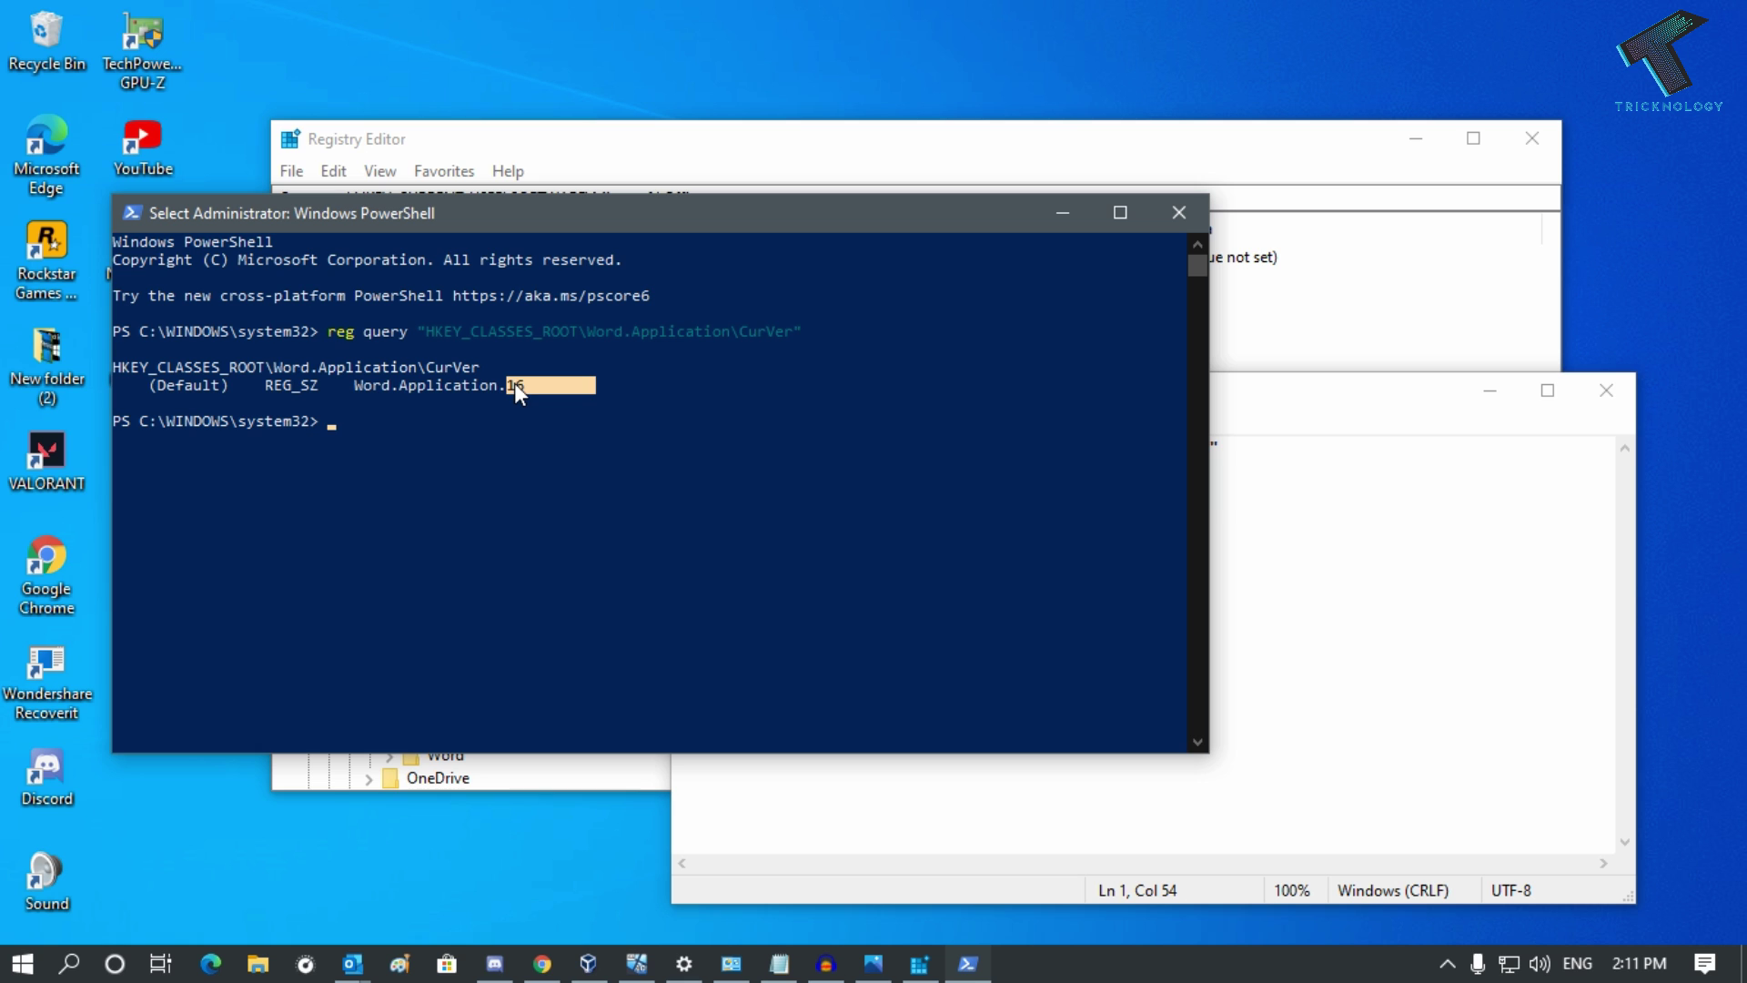
right_click(516, 384)
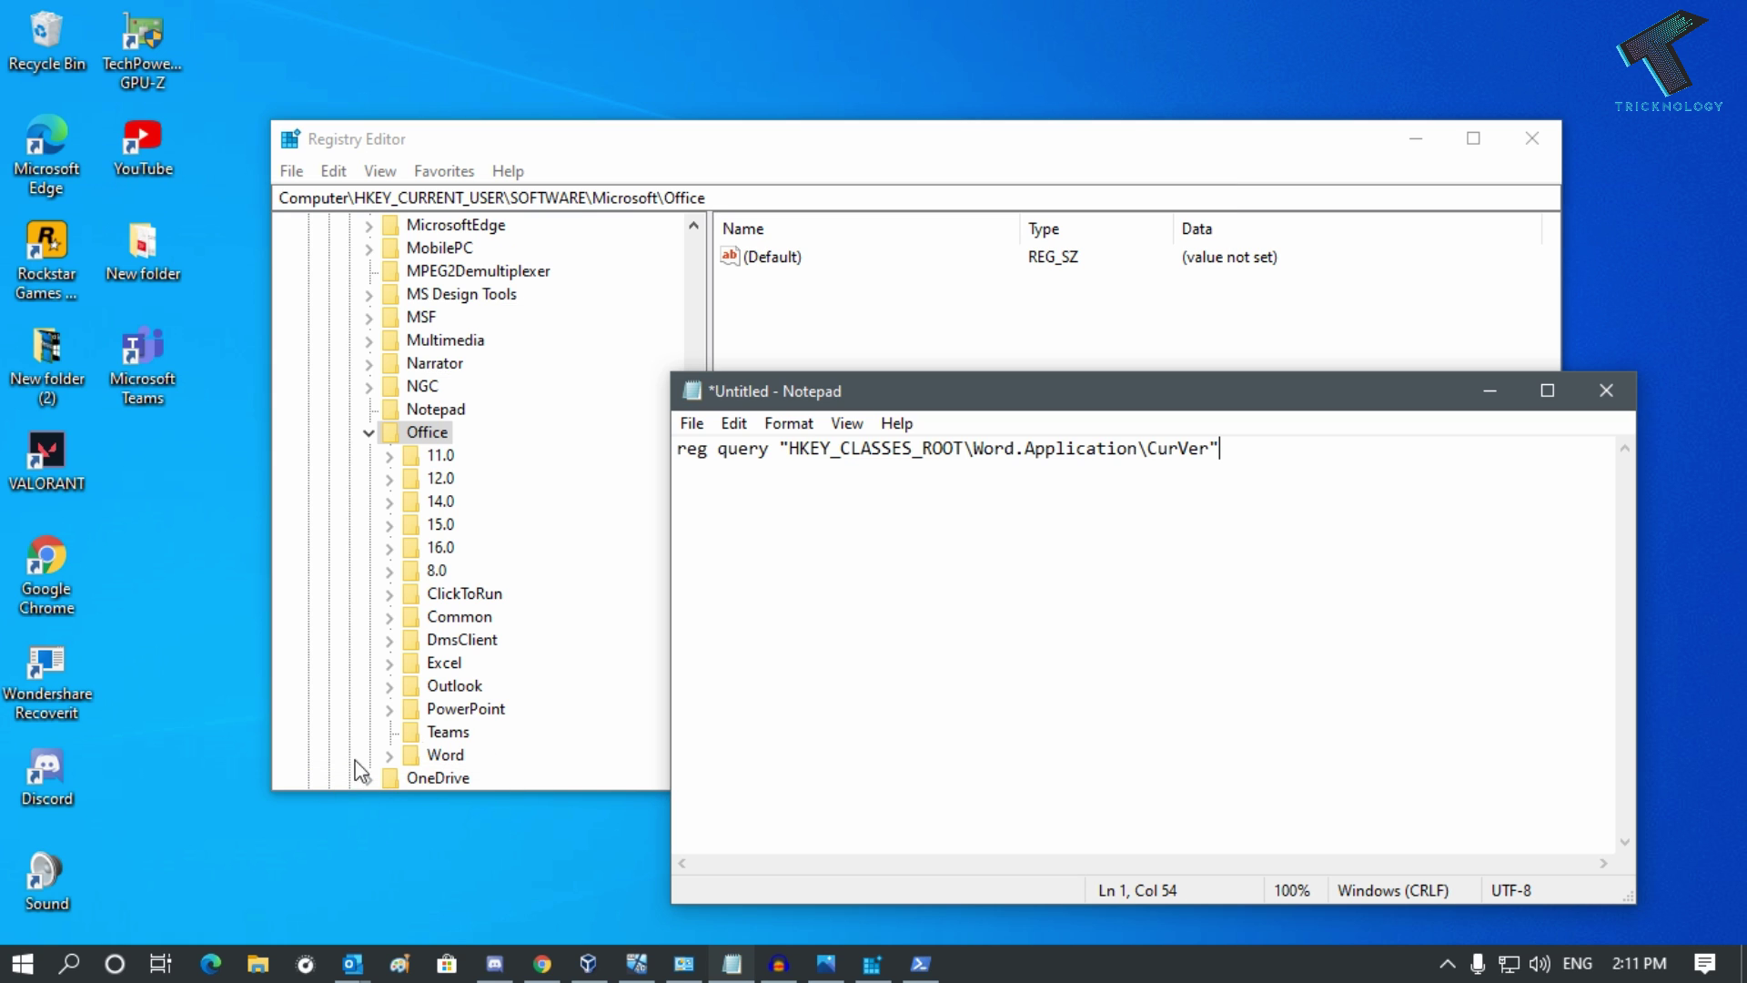
Open Settings > Apps and expand Microsoft Office Professional Plus 2016, showing version 16.0.12827.20336.
left_click(22, 963)
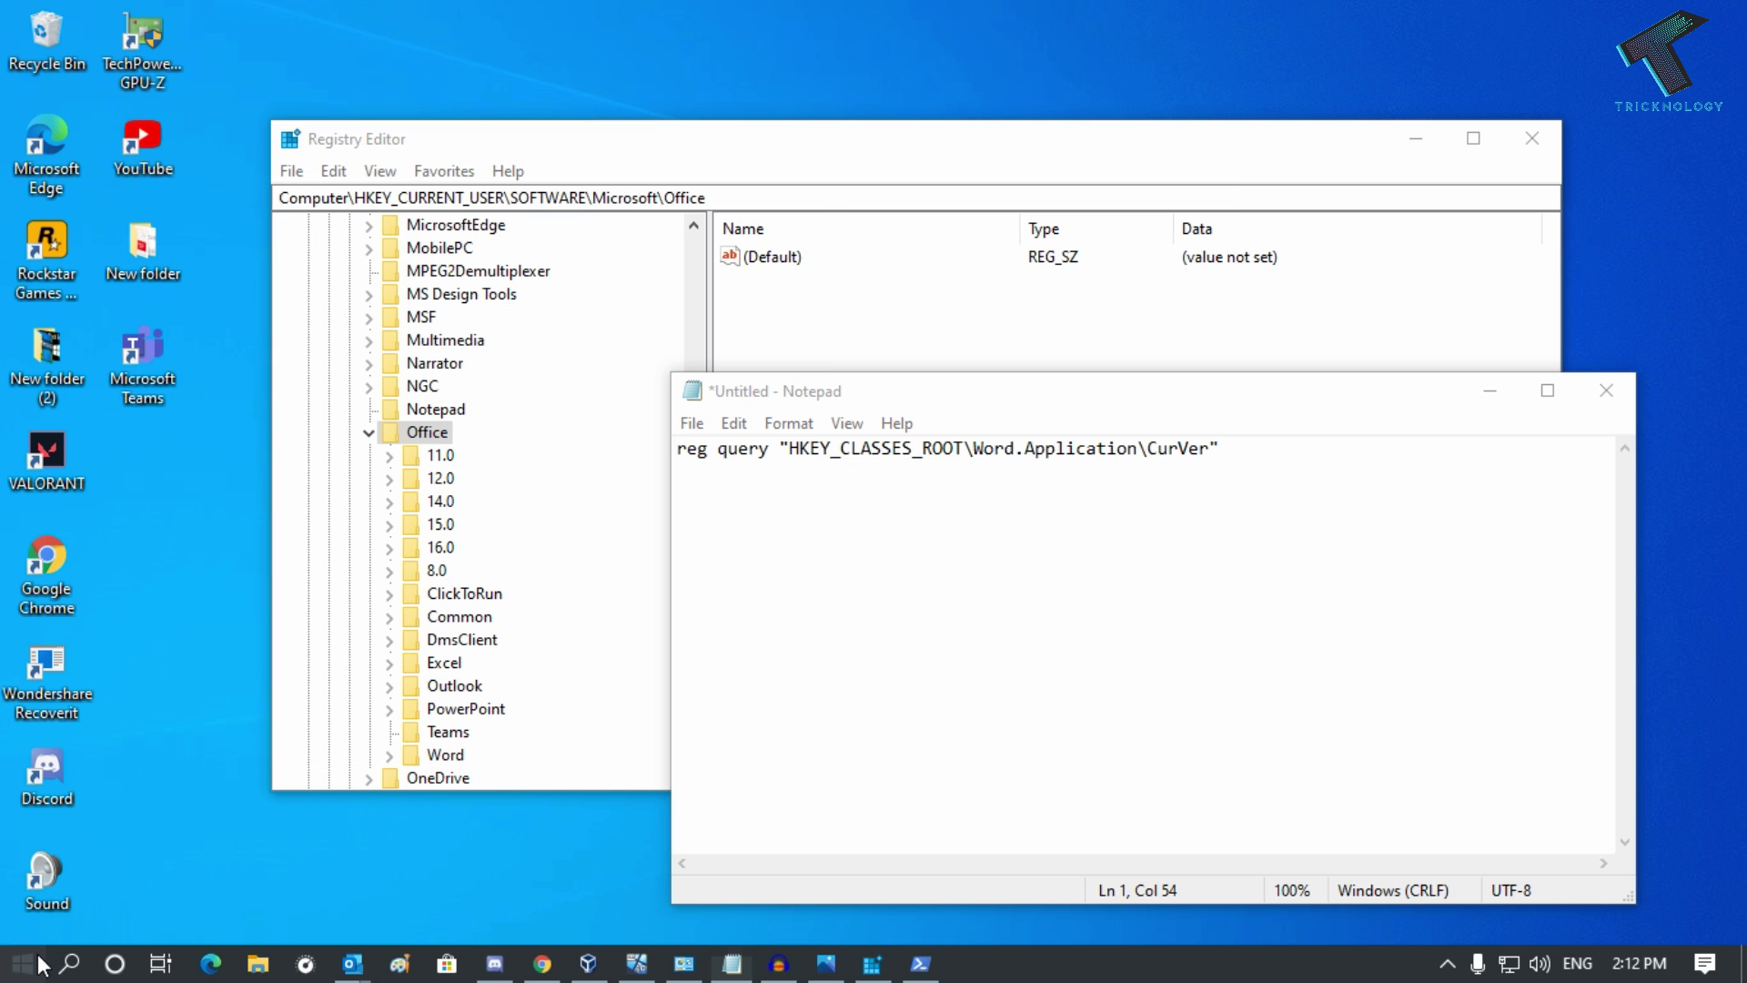
mouse_move(36, 854)
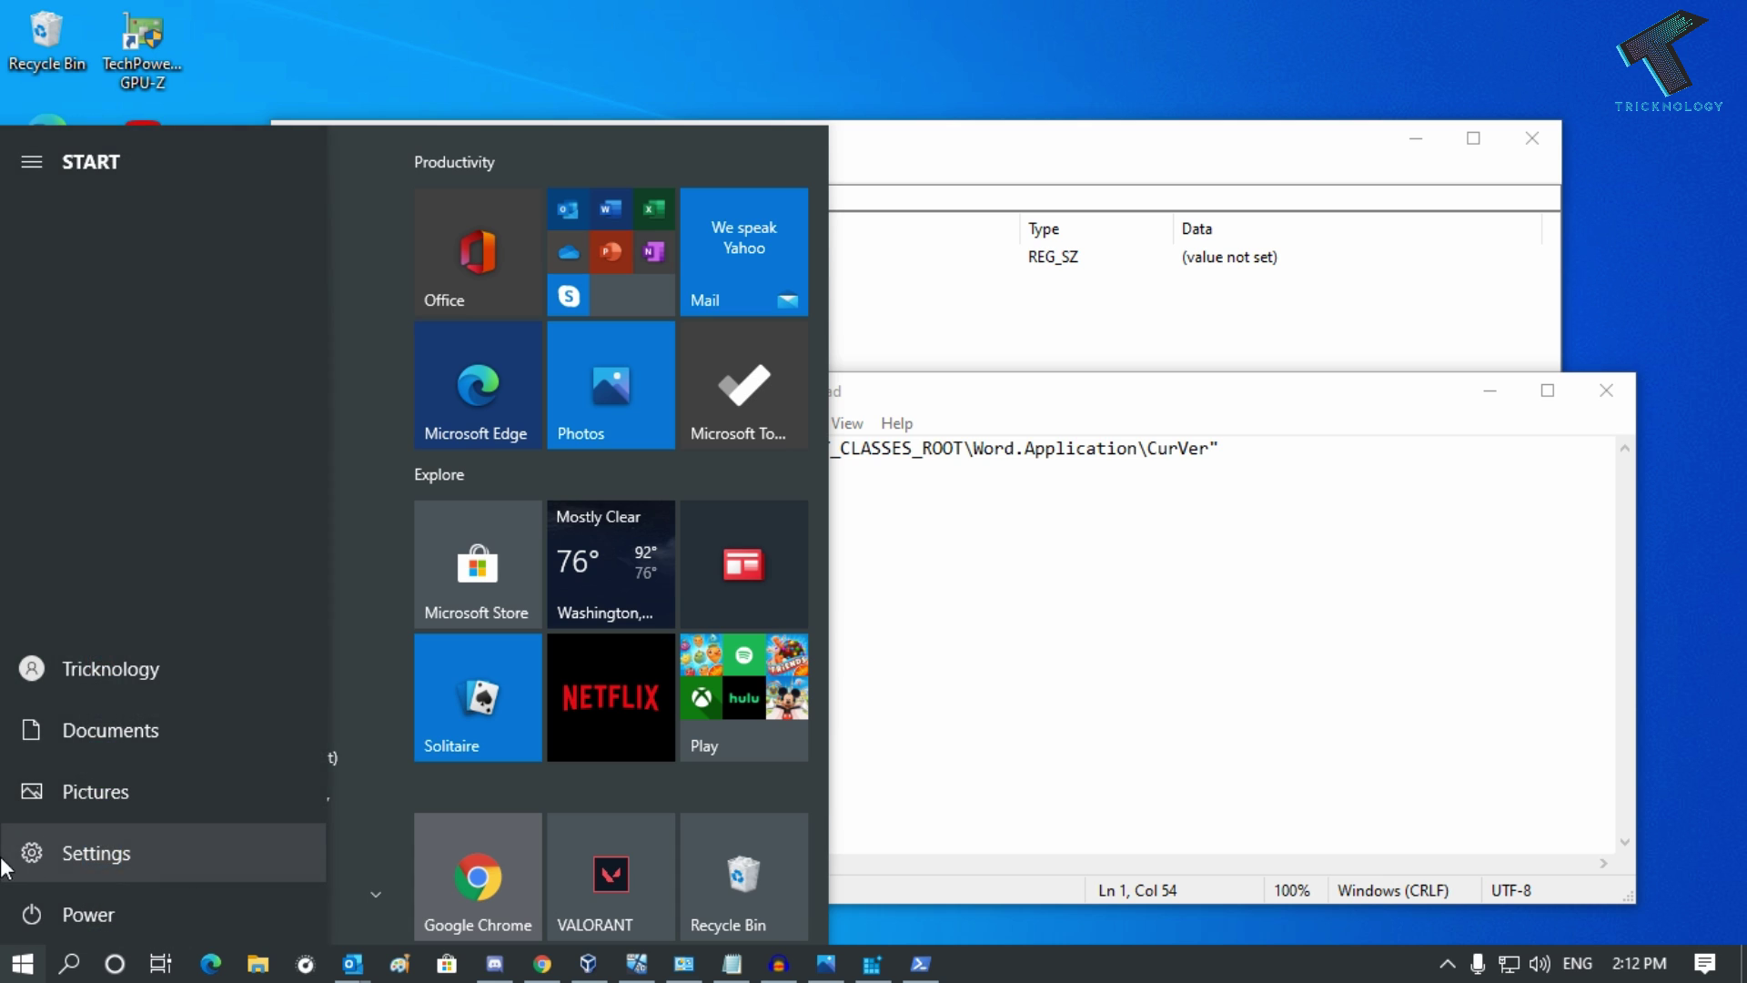
left_click(64, 855)
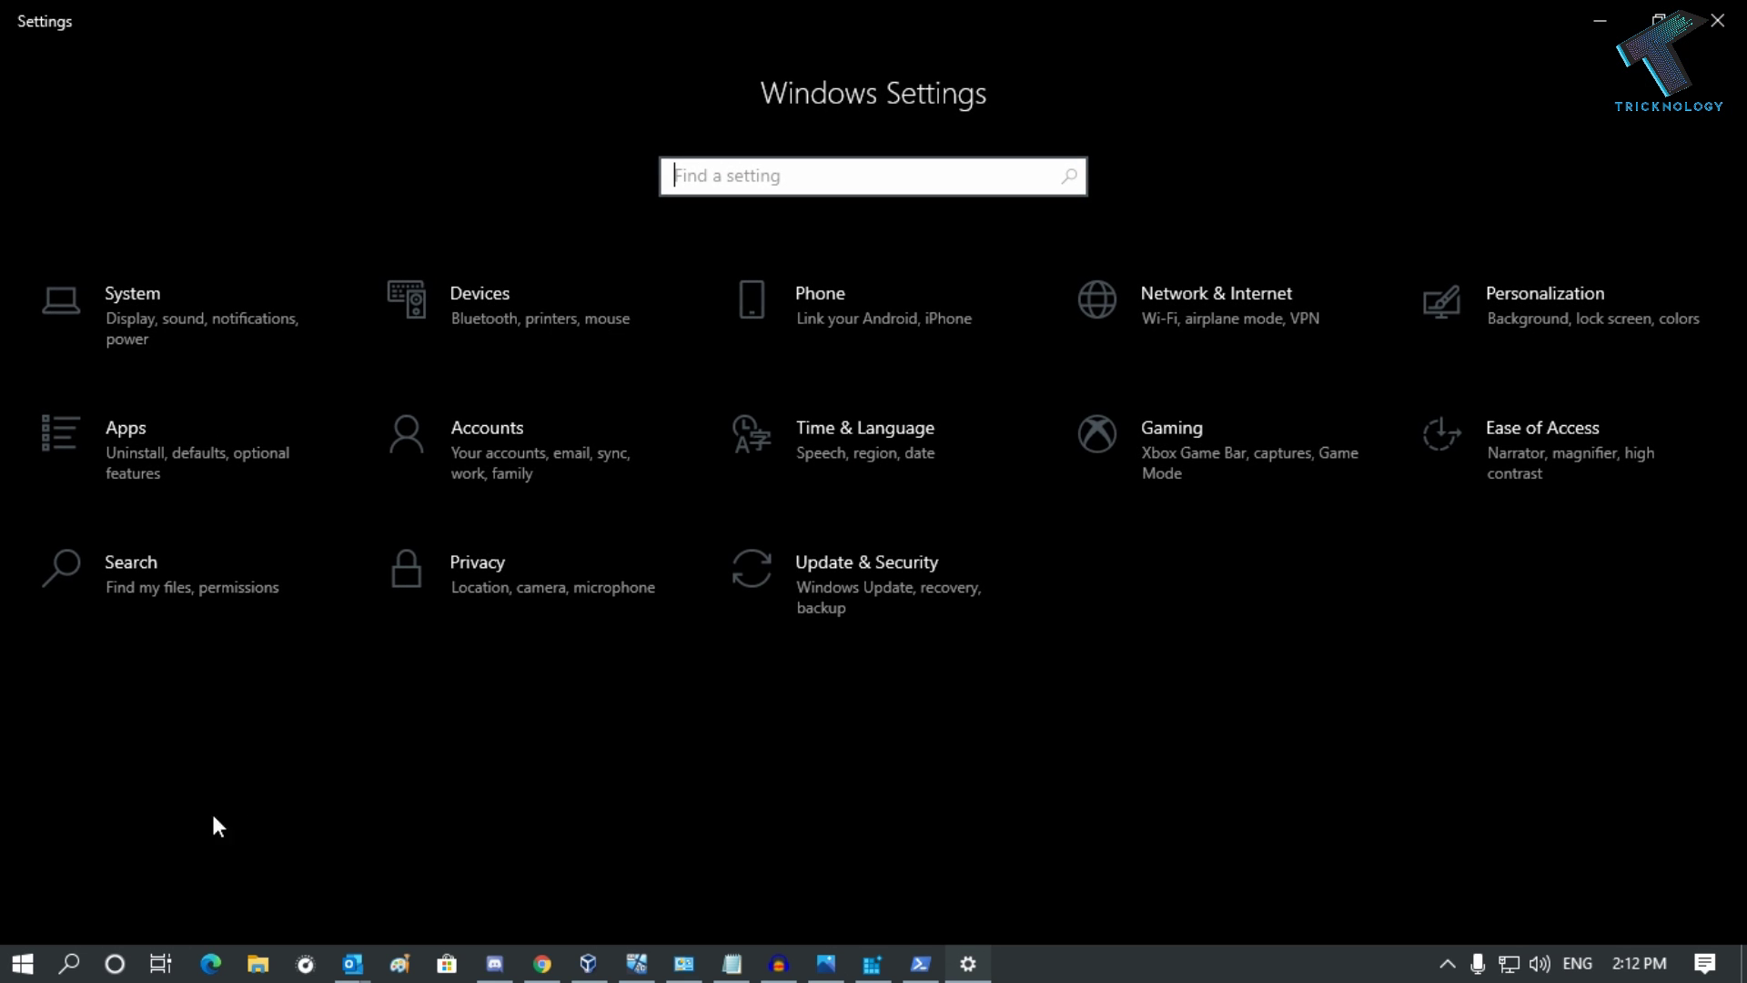
left_click(173, 458)
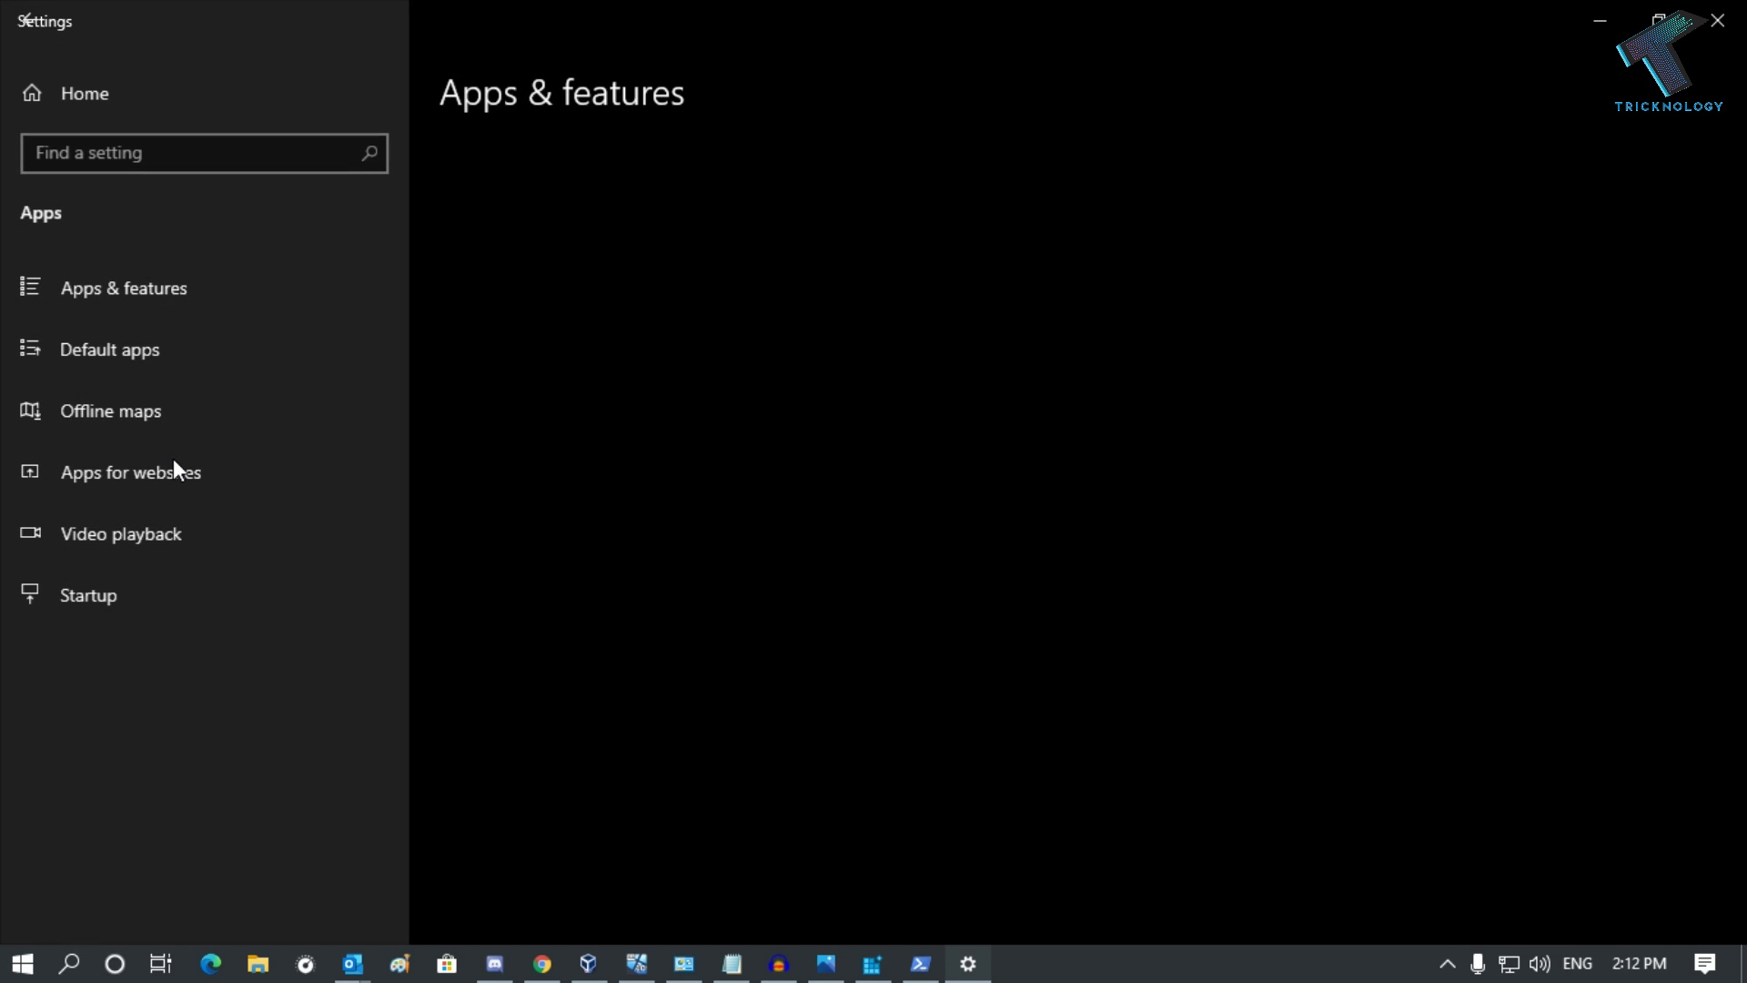
scroll(872, 520, "down", 10)
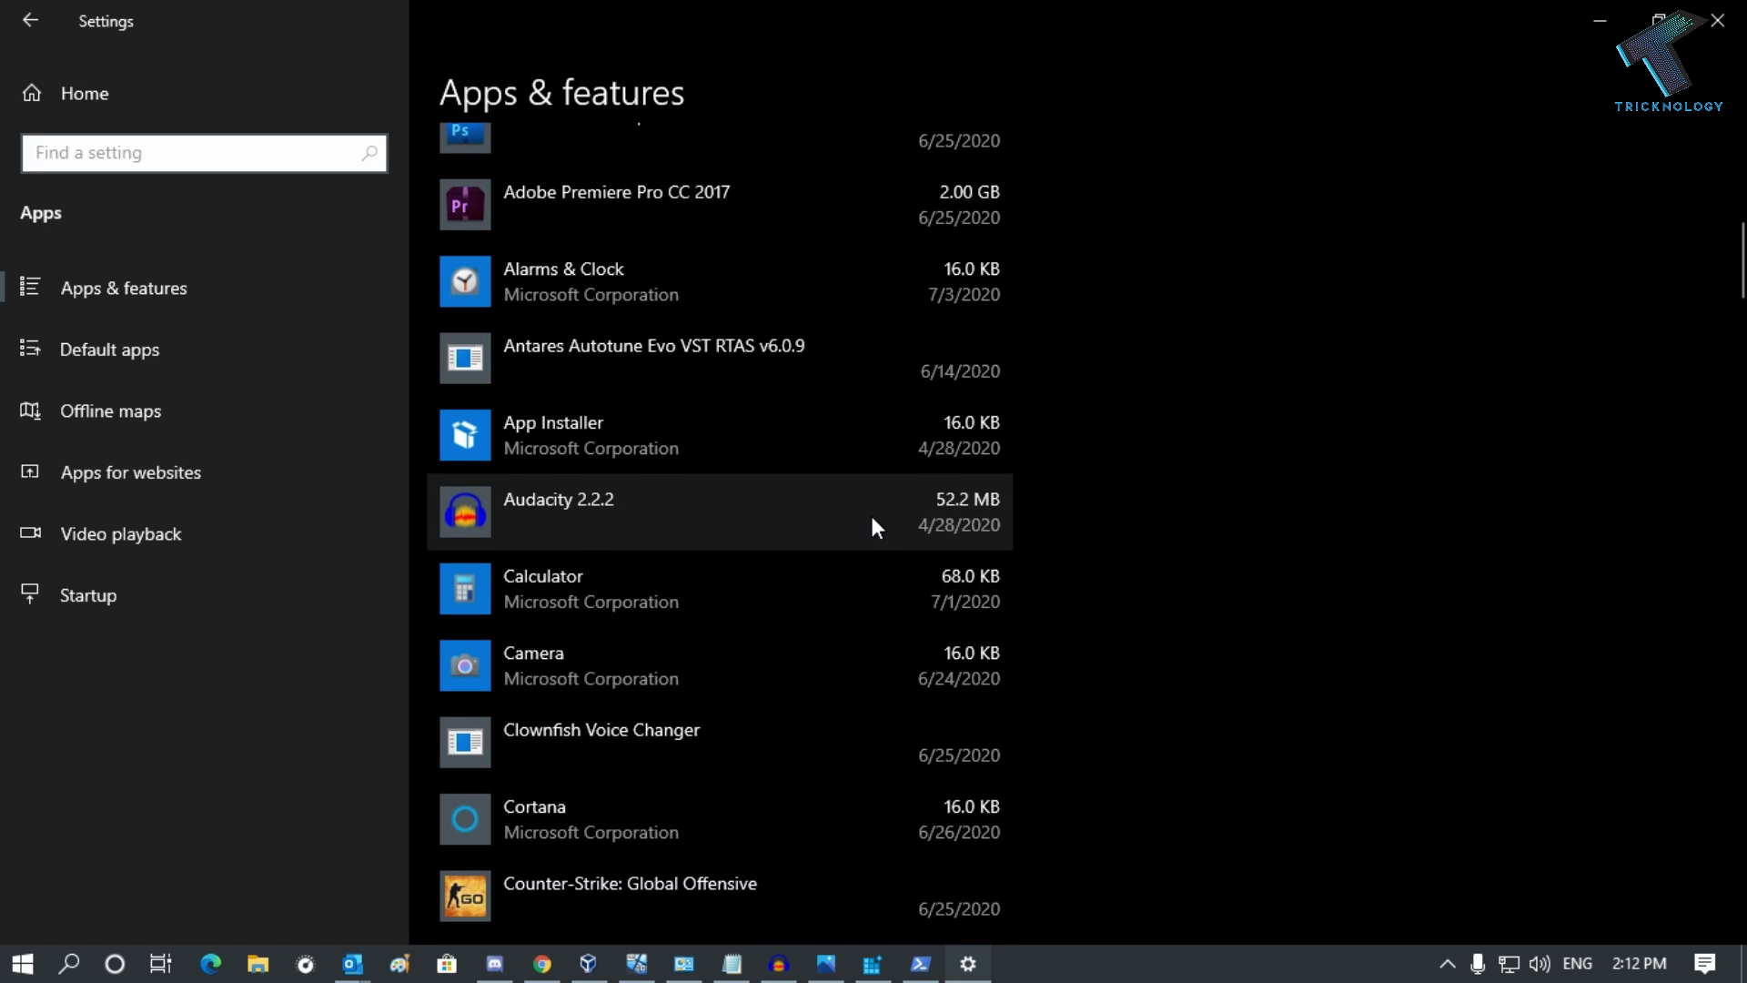
scroll(872, 520, "down", 20)
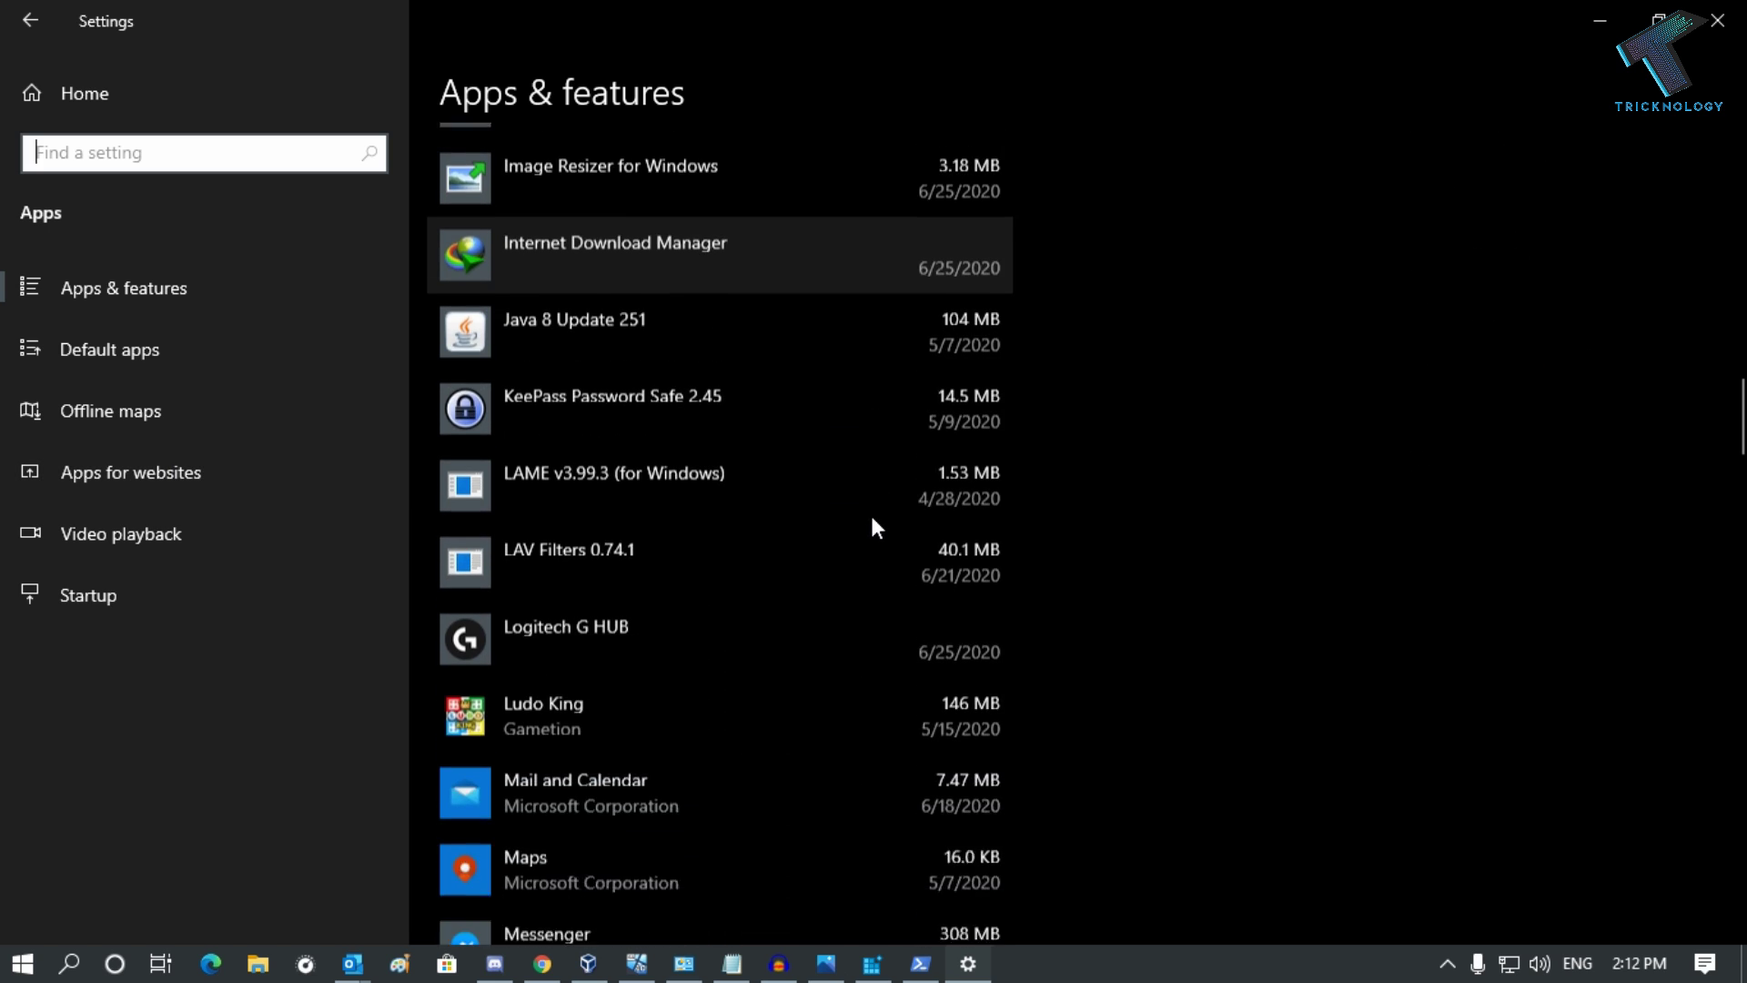
scroll(871, 518, "down", 3)
left_click(808, 575)
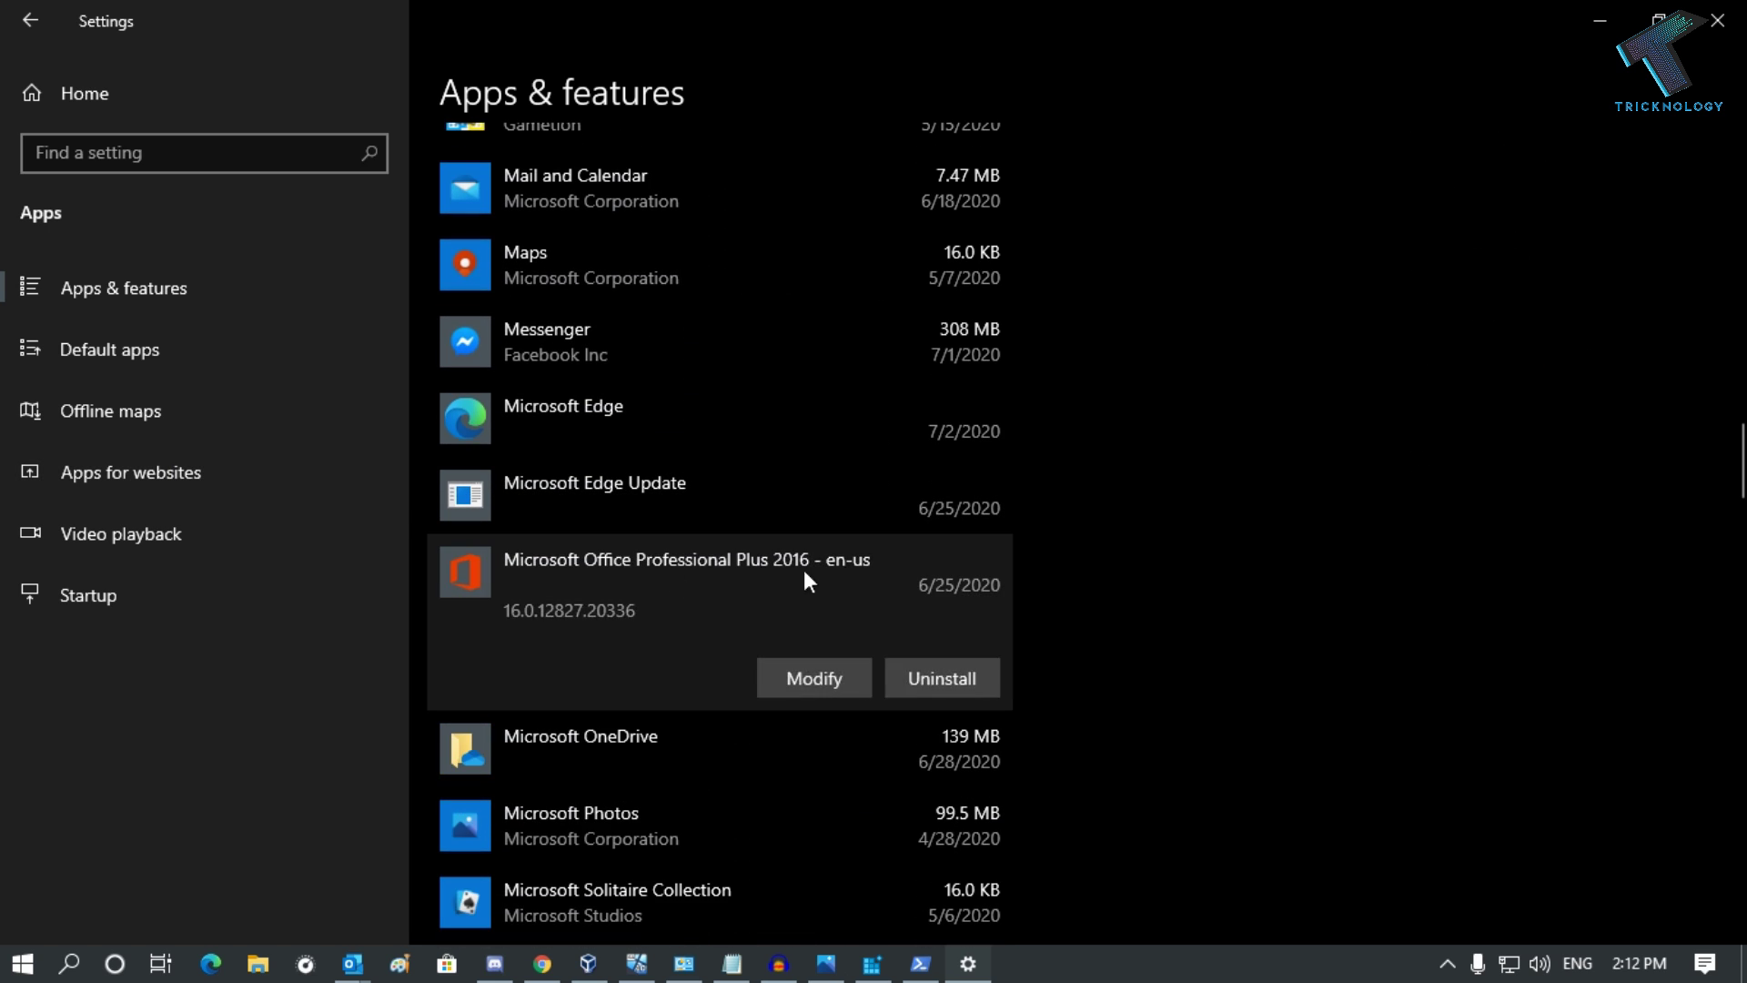
scroll(774, 528, "down", 2)
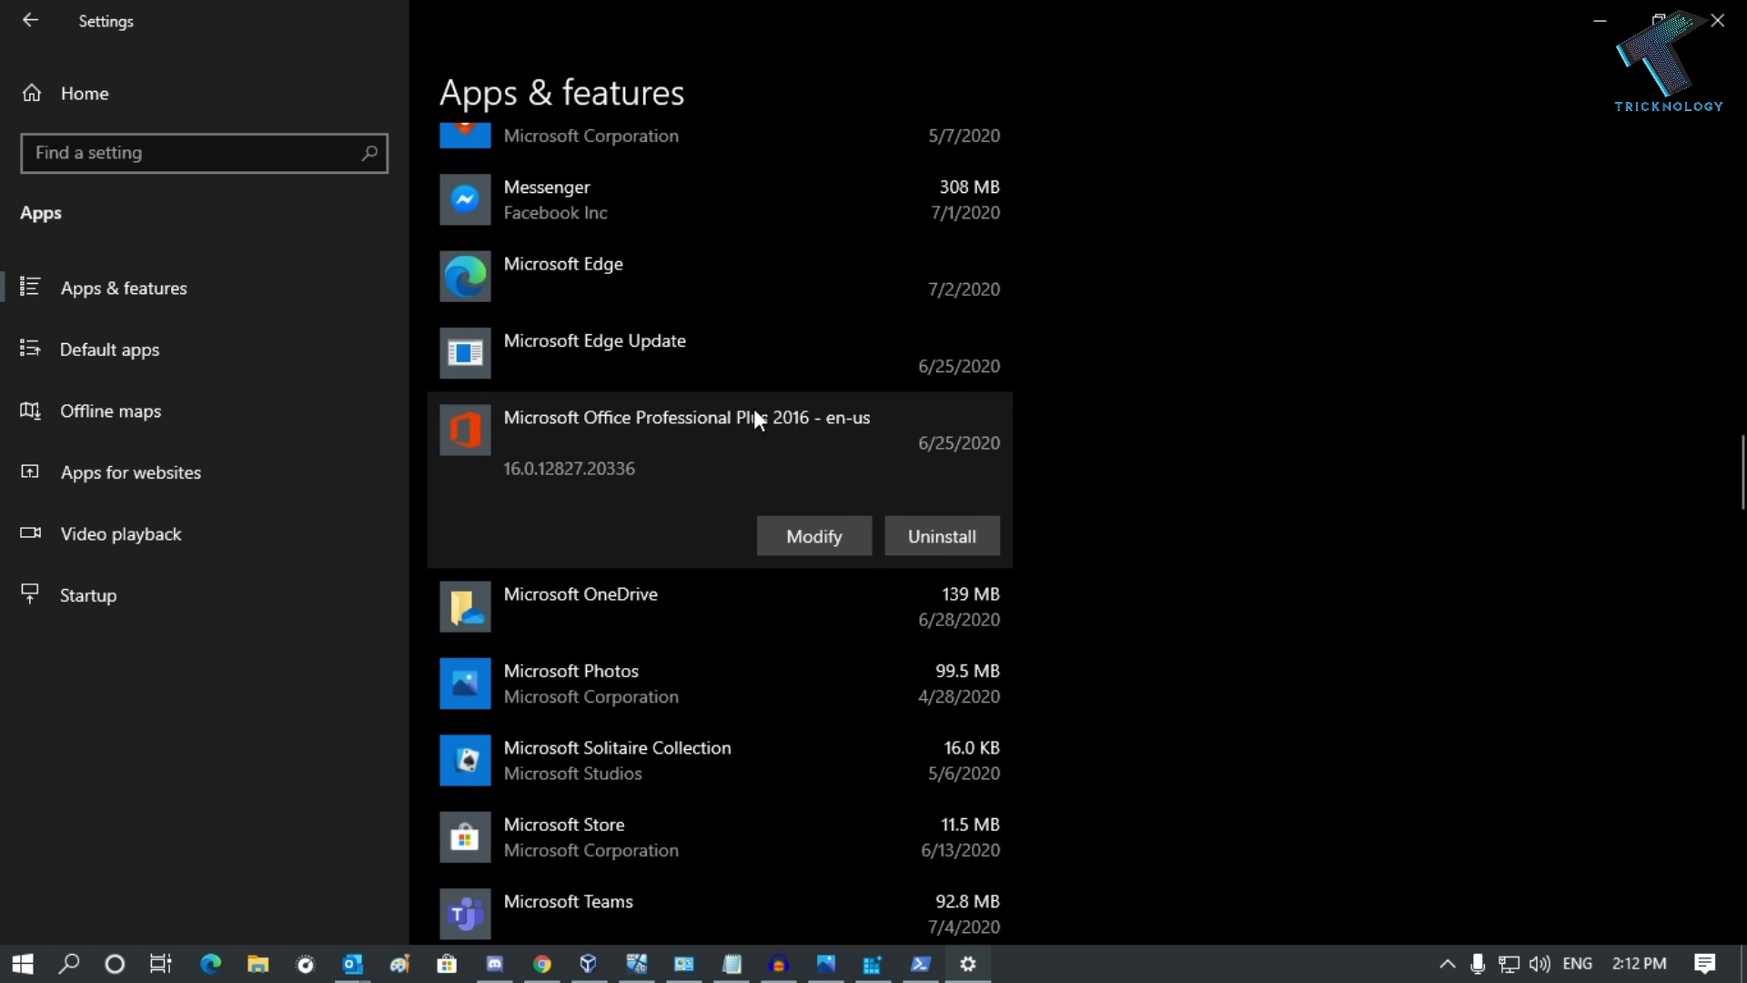
Minimize Settings and navigate the registry to Office\16.0\Common\Open Find.
left_click(1599, 20)
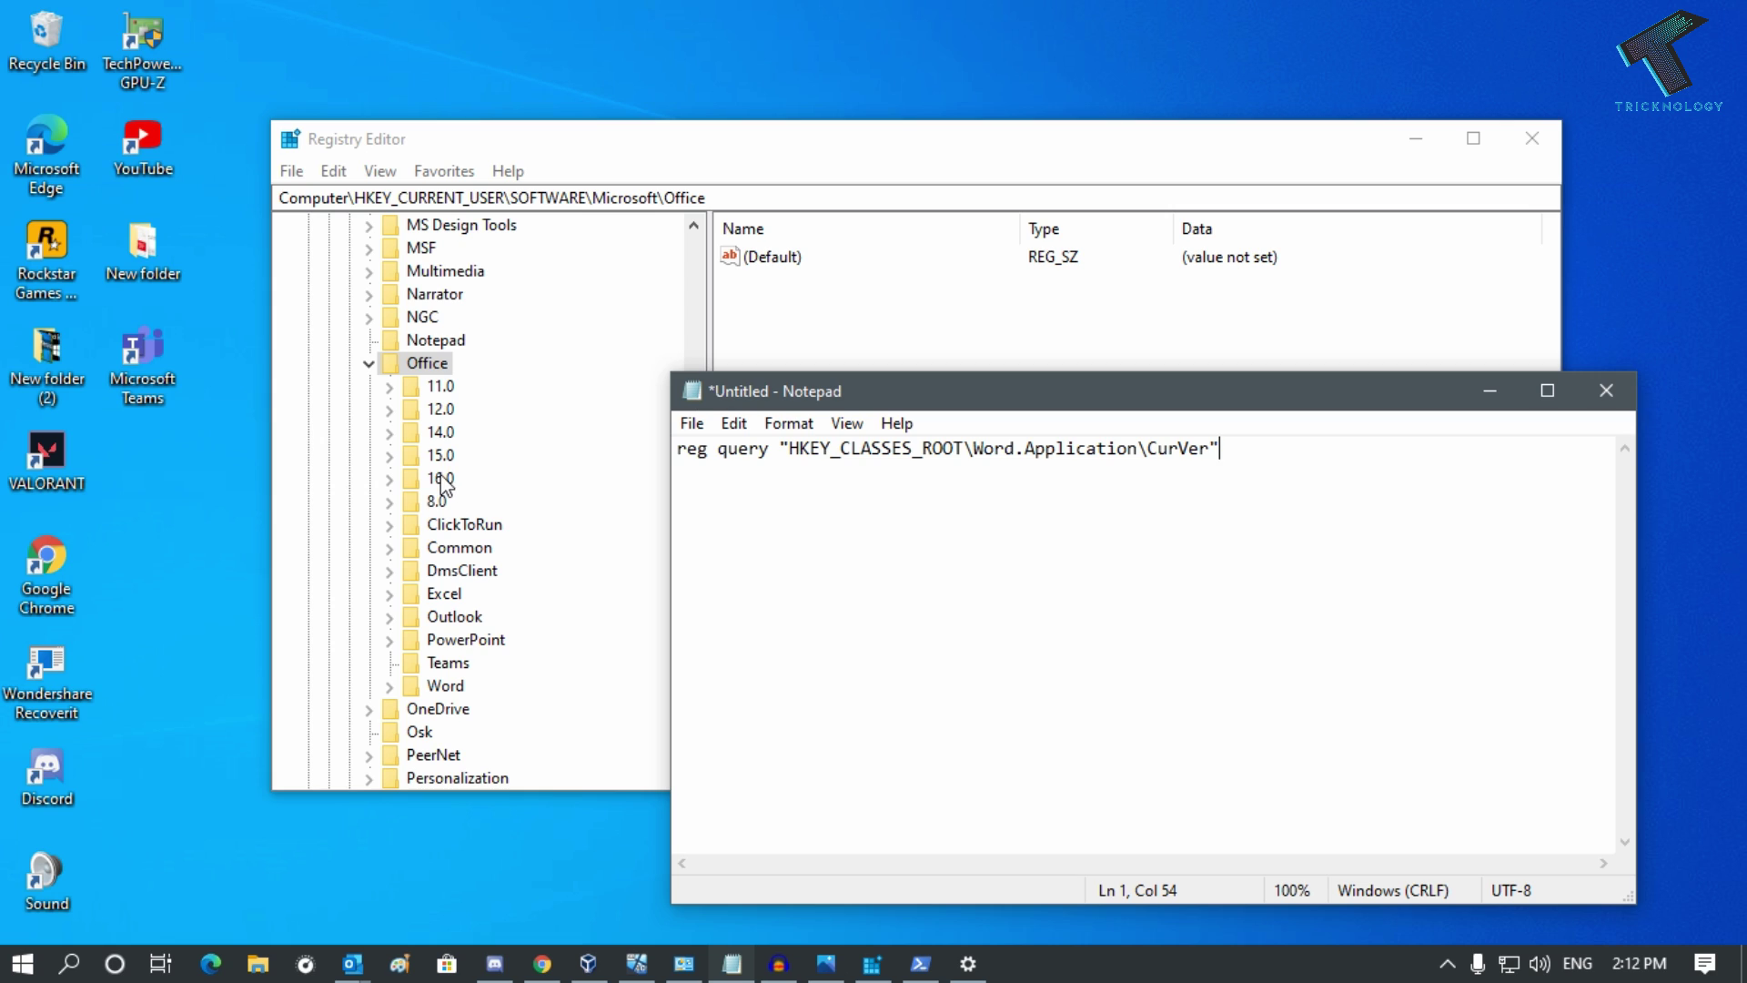
left_click(441, 478)
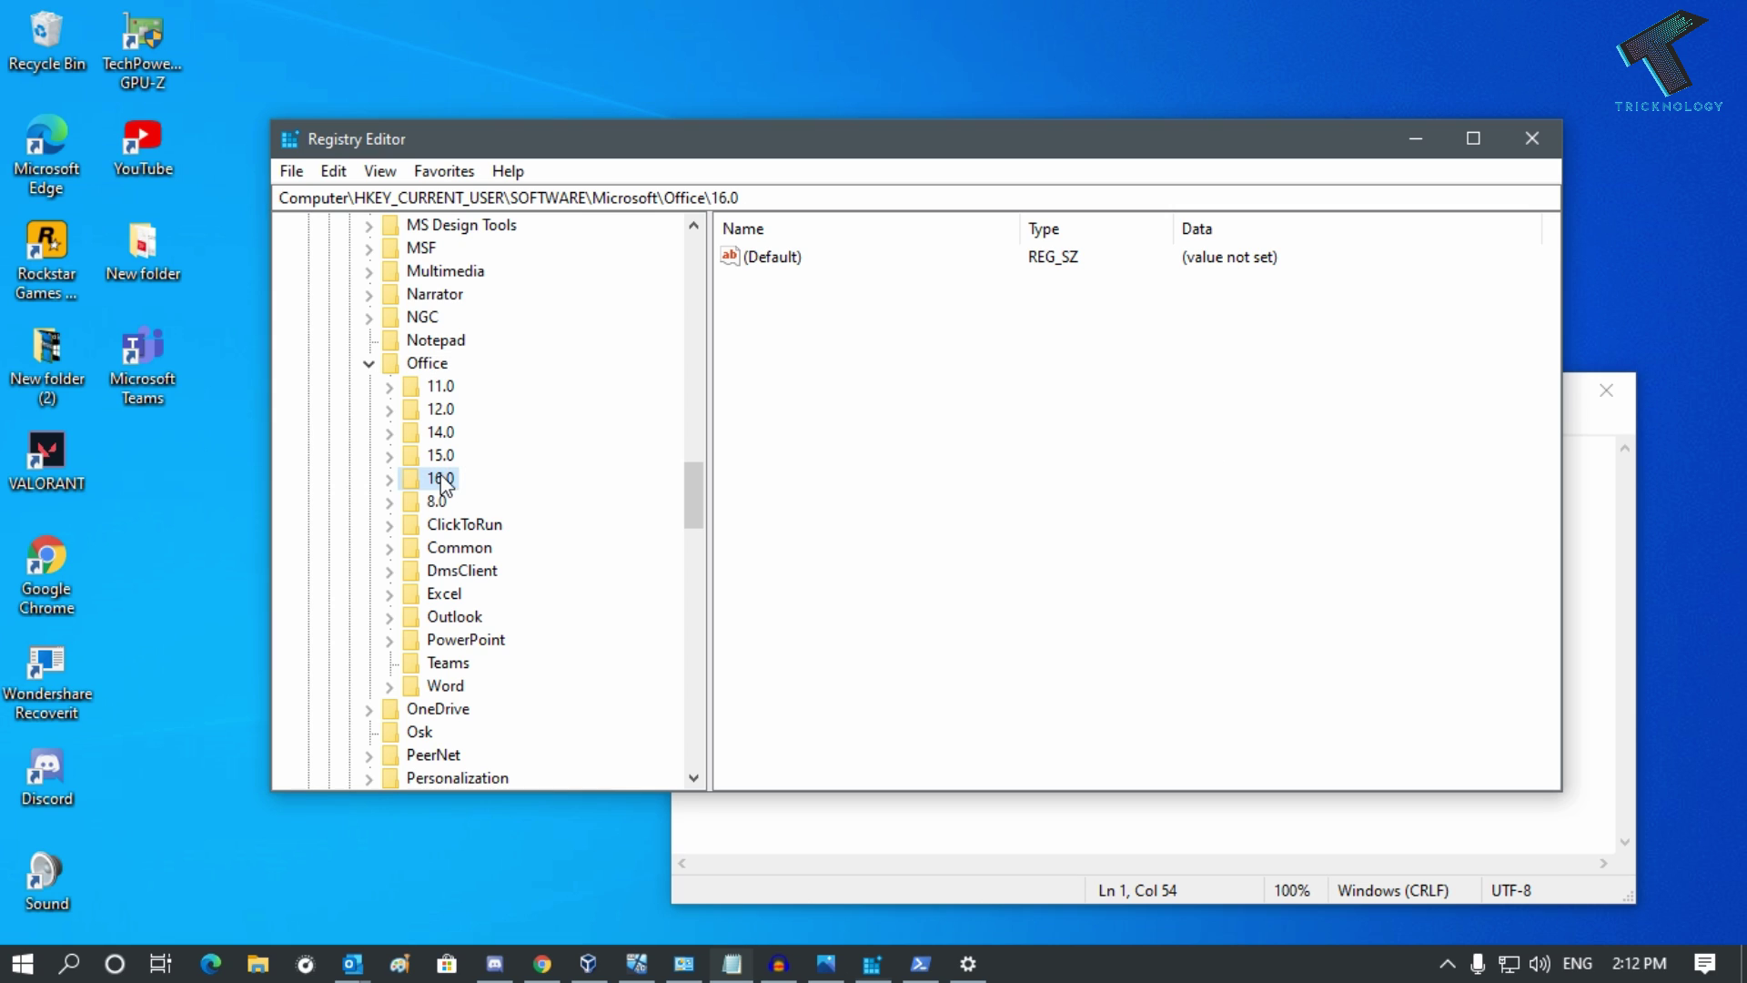
left_click(393, 482)
scroll(496, 476, "down", 1)
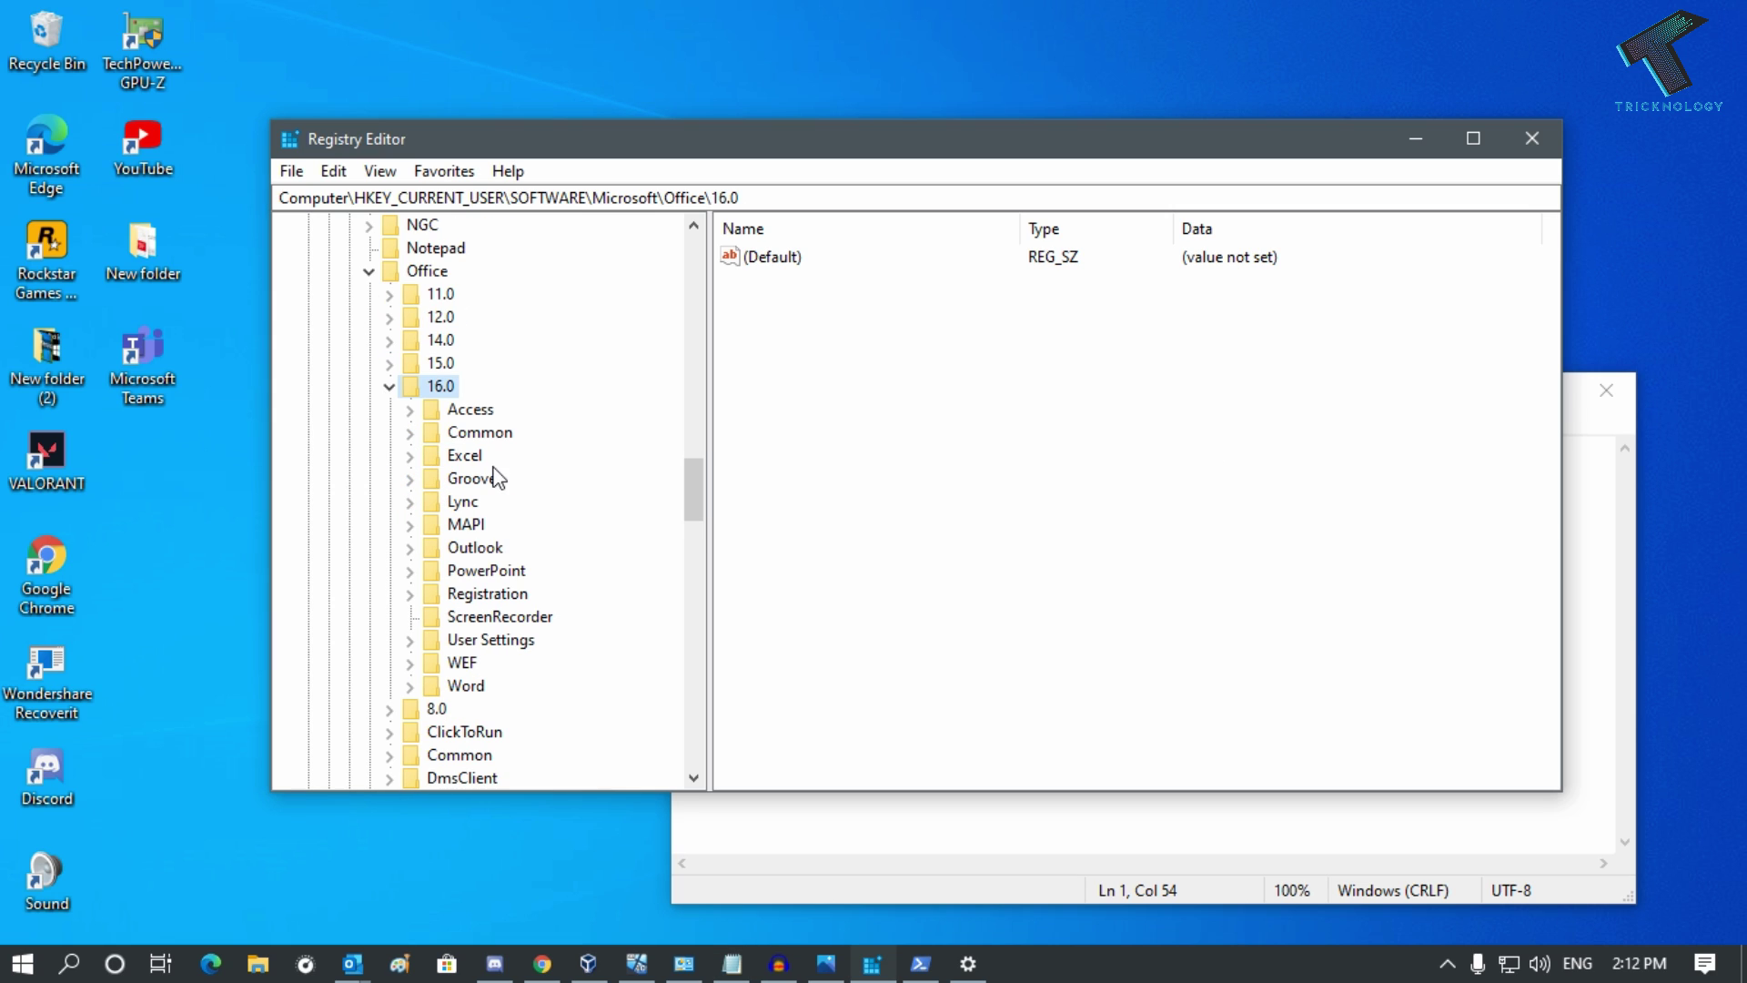
left_click(410, 433)
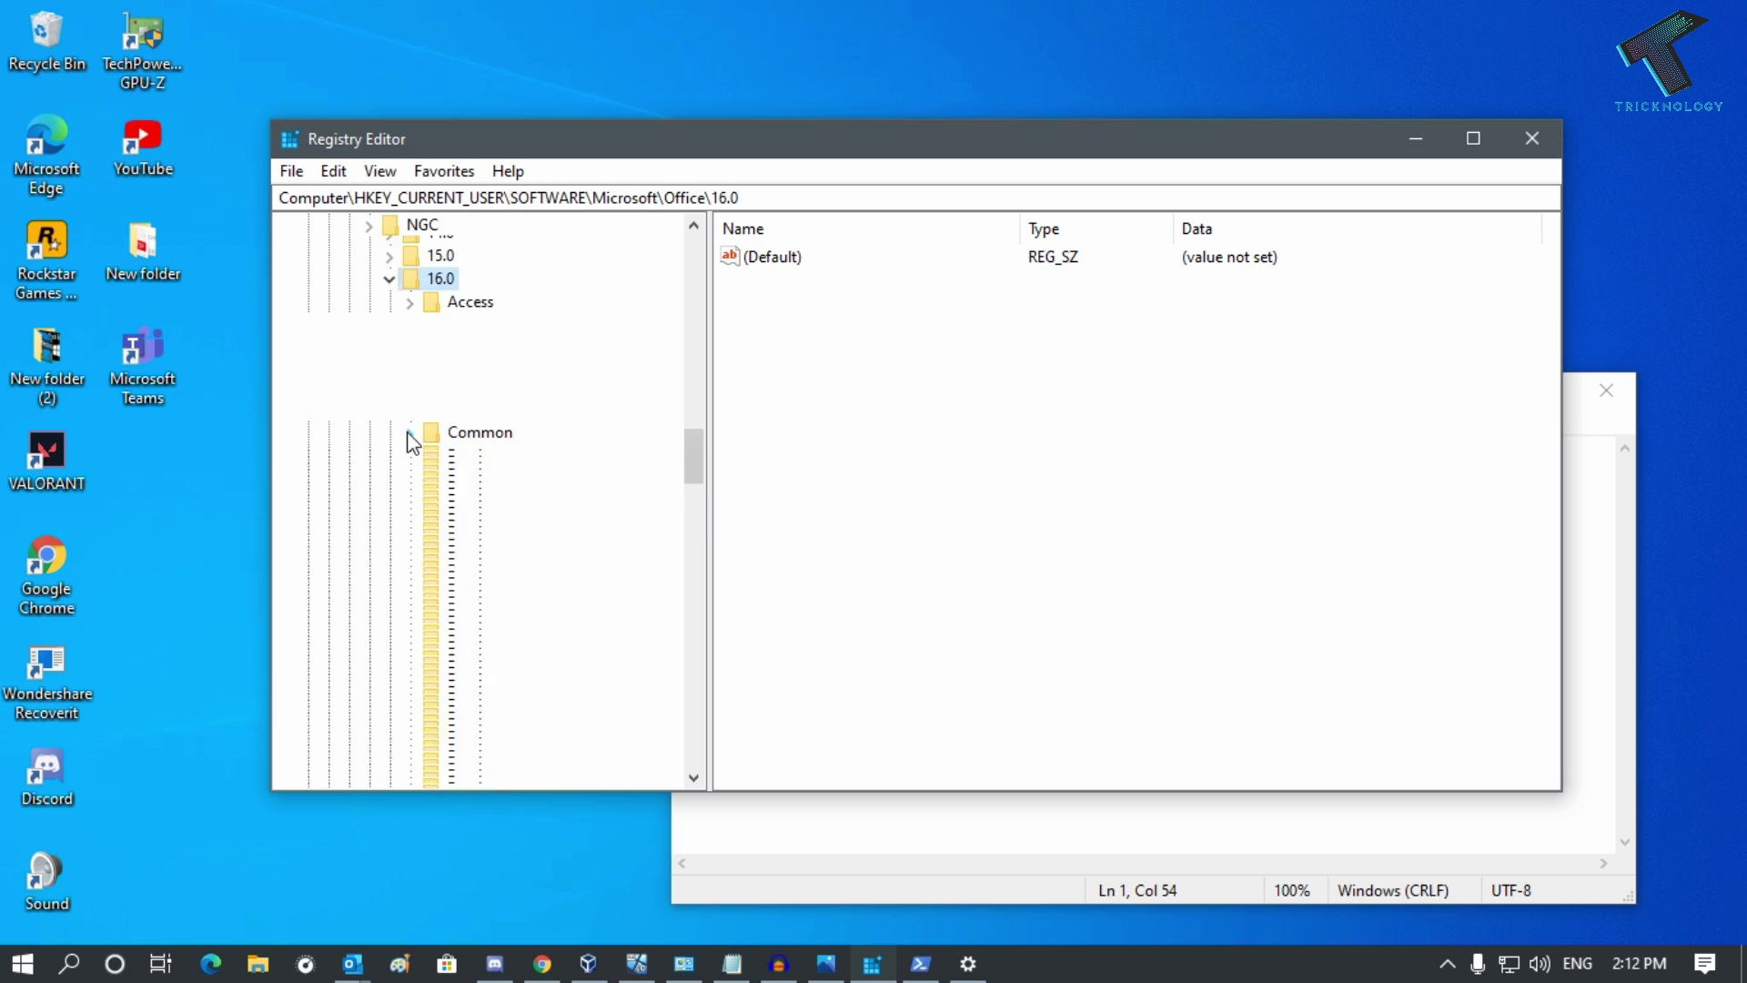
scroll(562, 470, "down", 1)
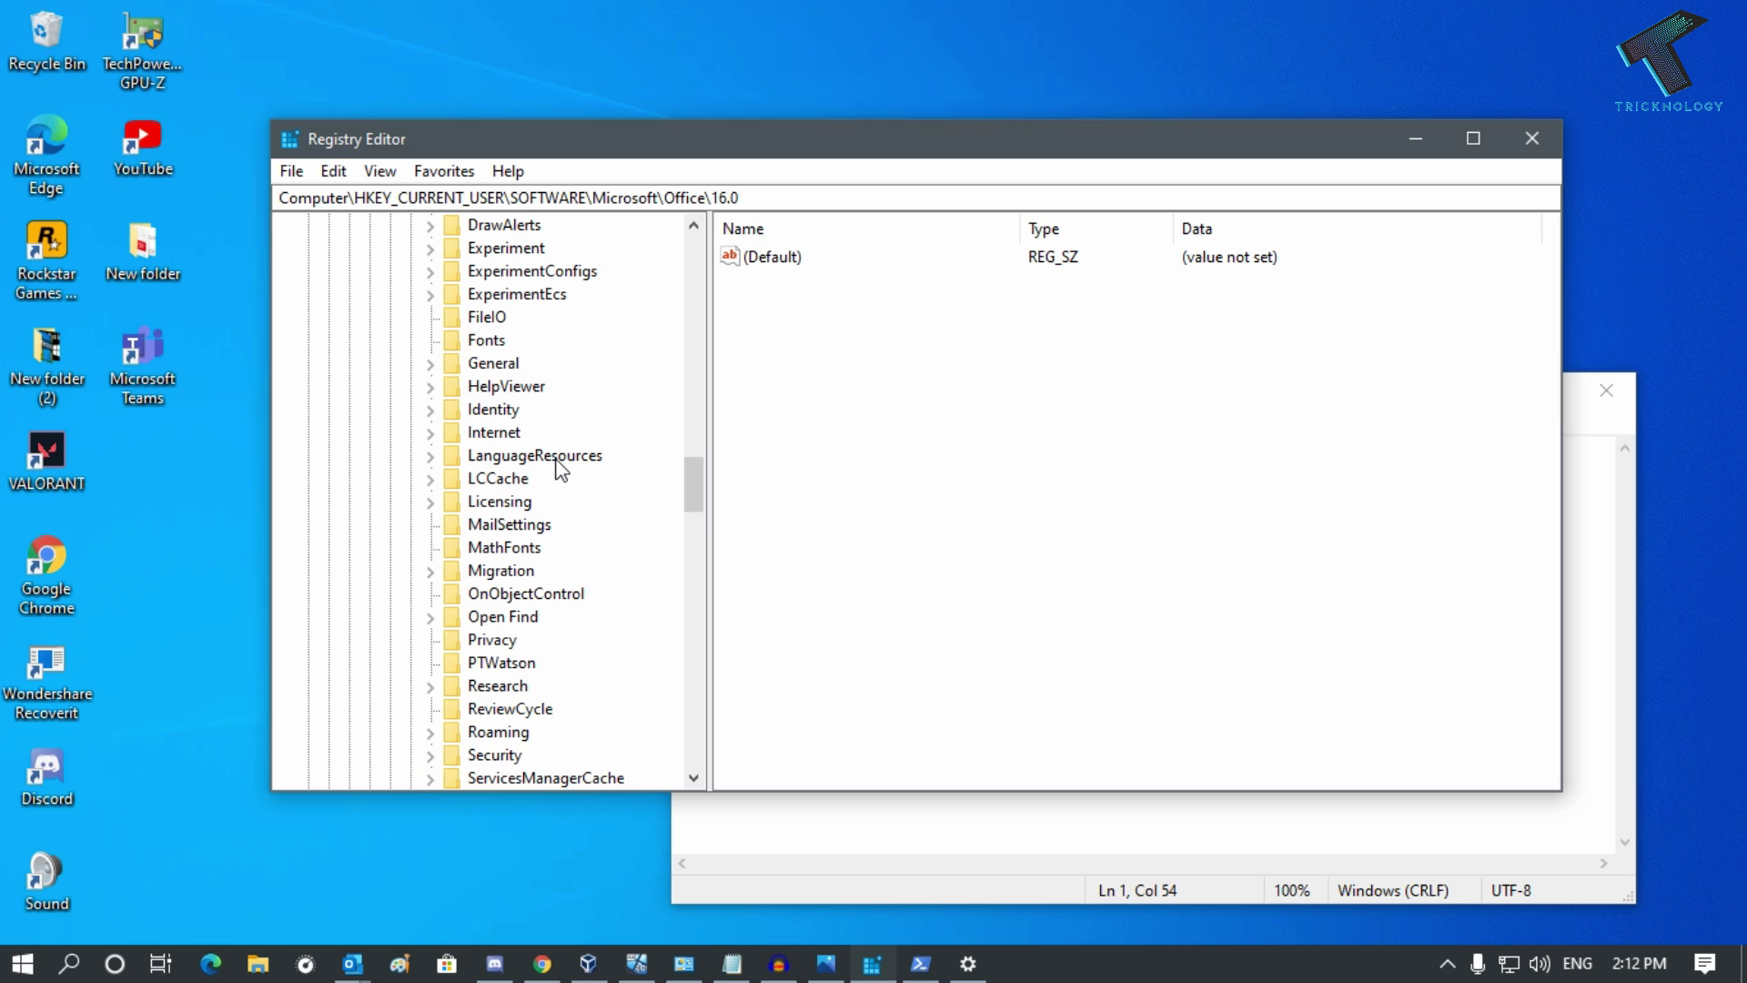
left_click(504, 616)
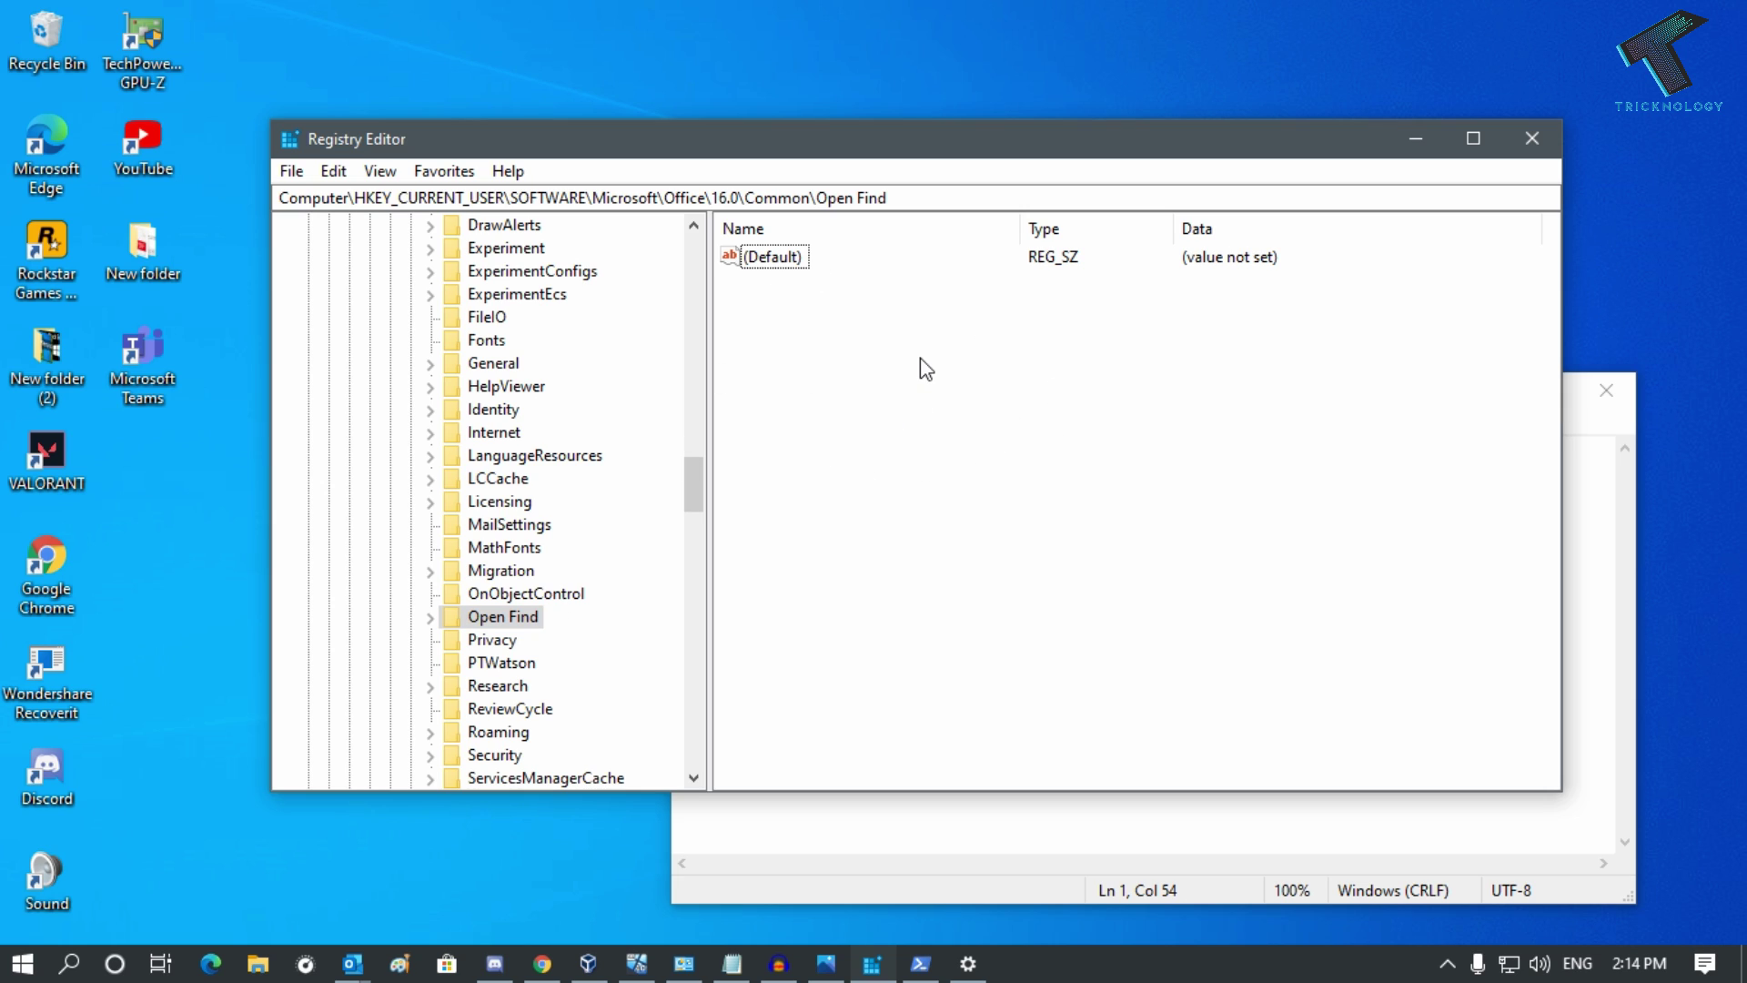
Create a new 32-bit DWORD value named EnableShellDataCaching in Open Find.
right_click(919, 357)
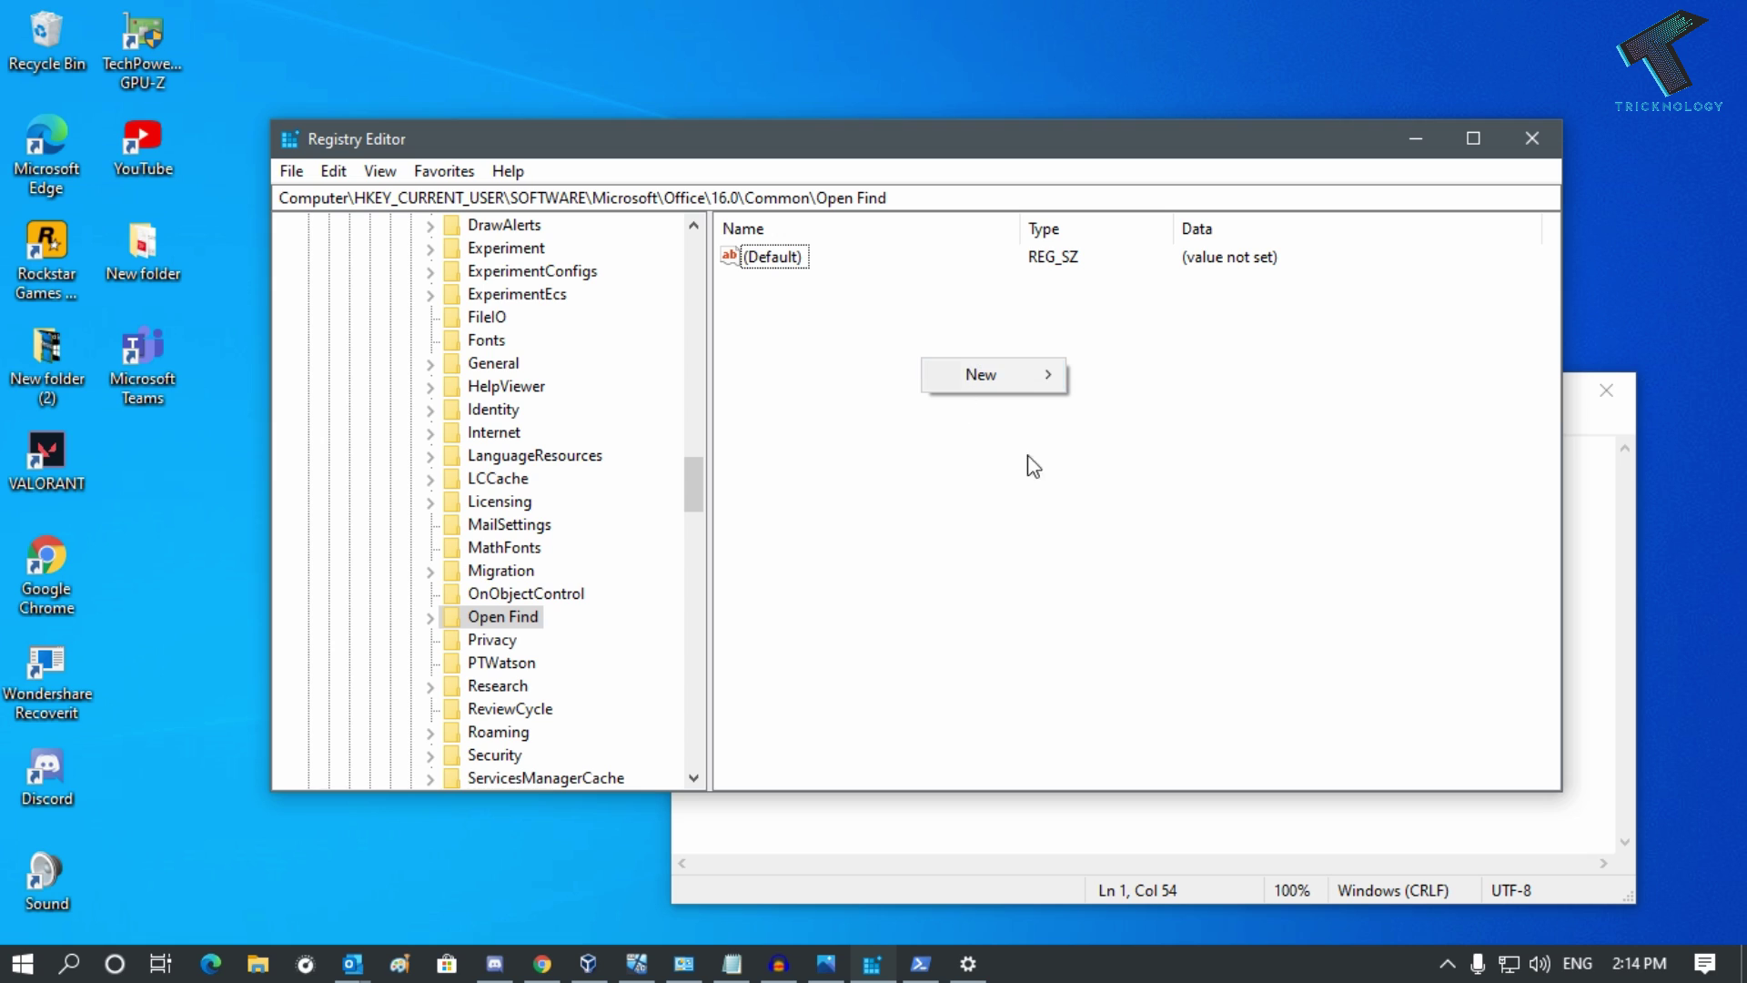
mouse_move(985, 373)
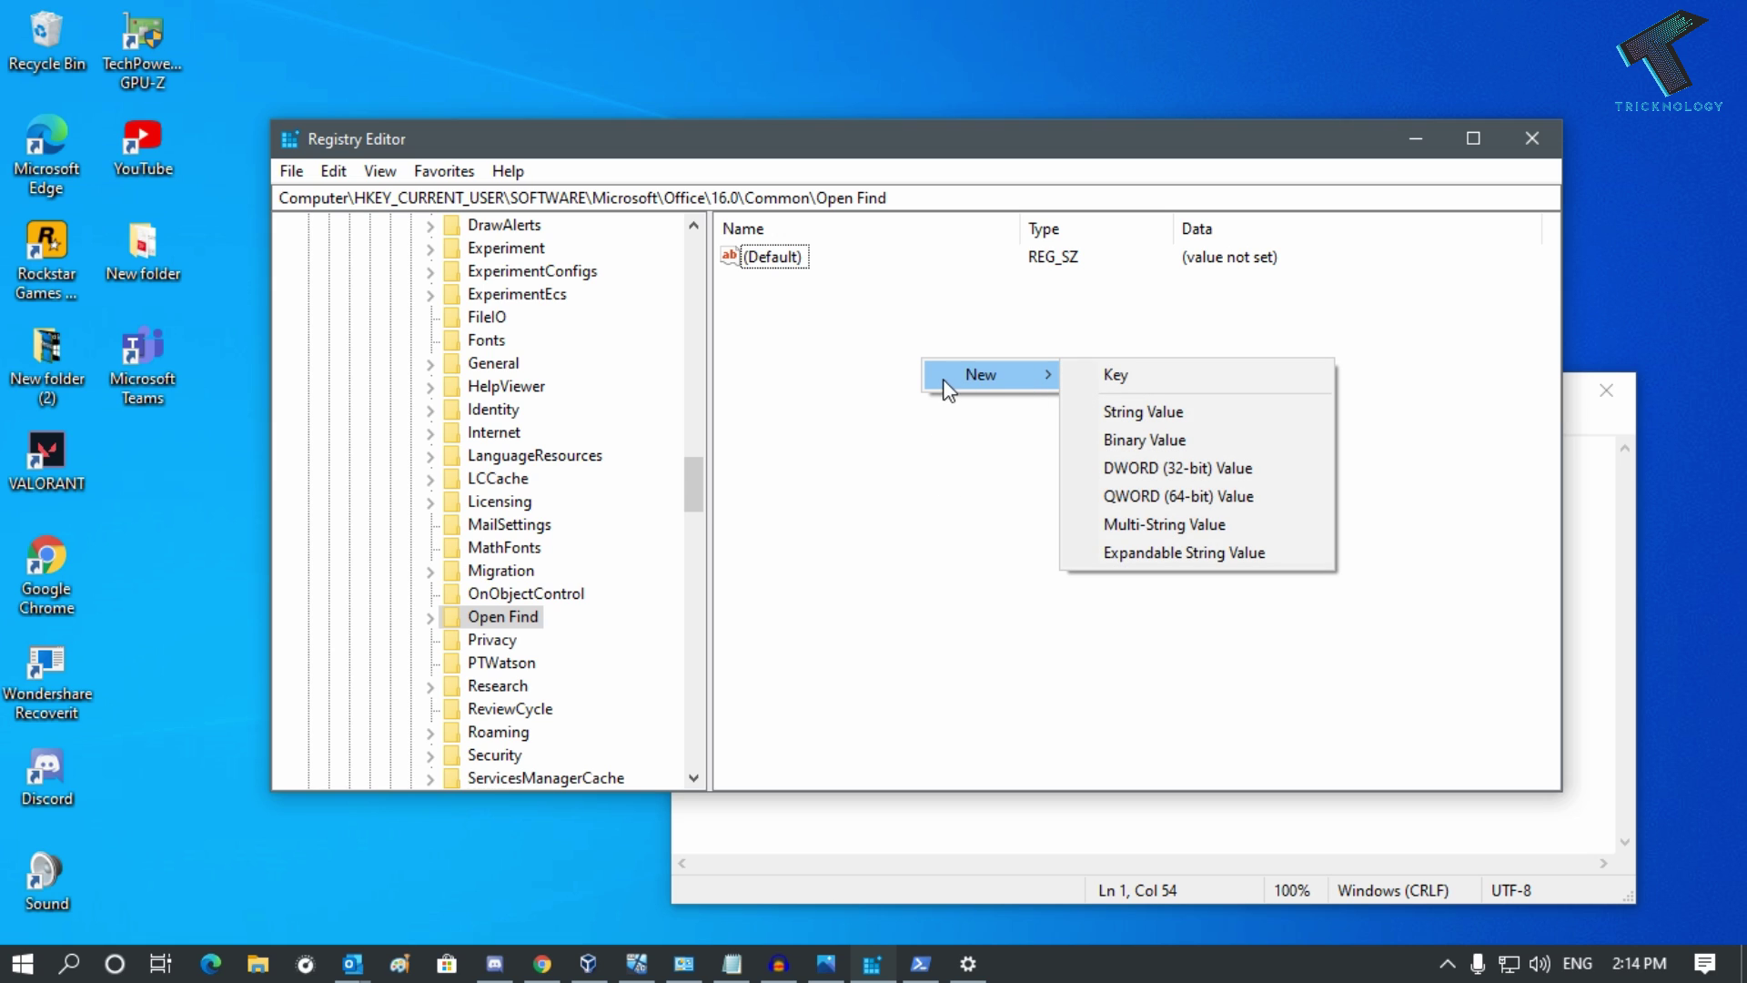
left_click(1199, 469)
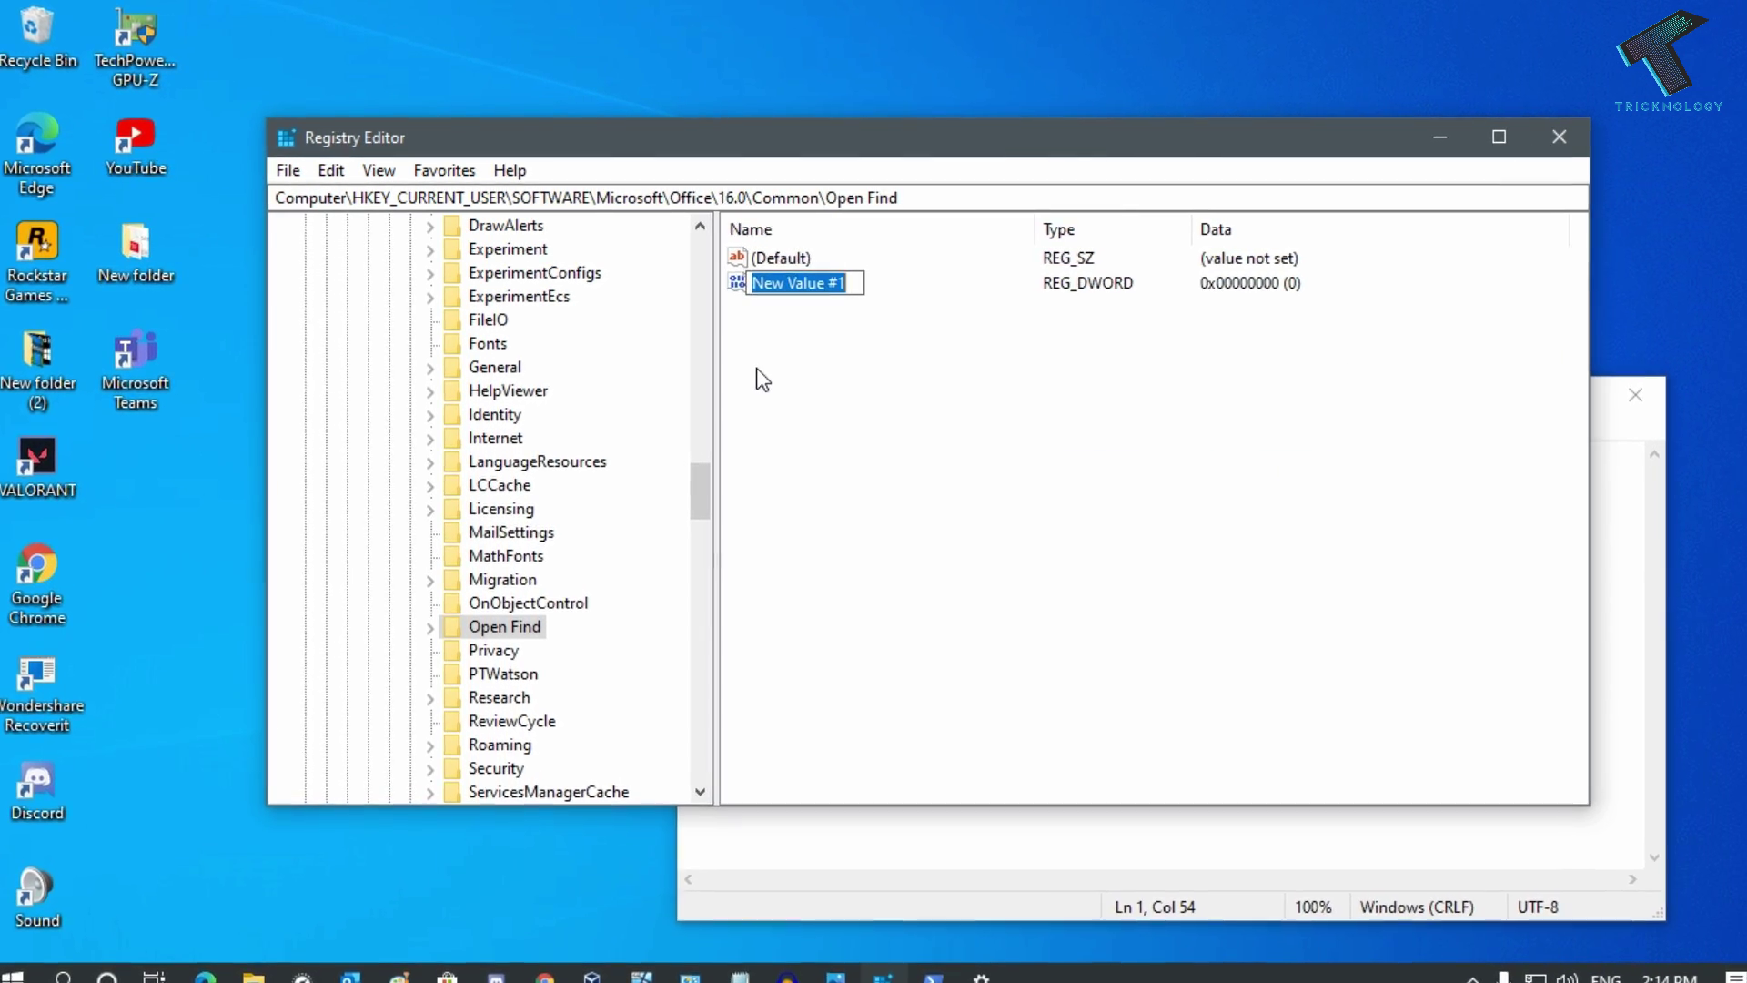
type("E")
type("nableShel")
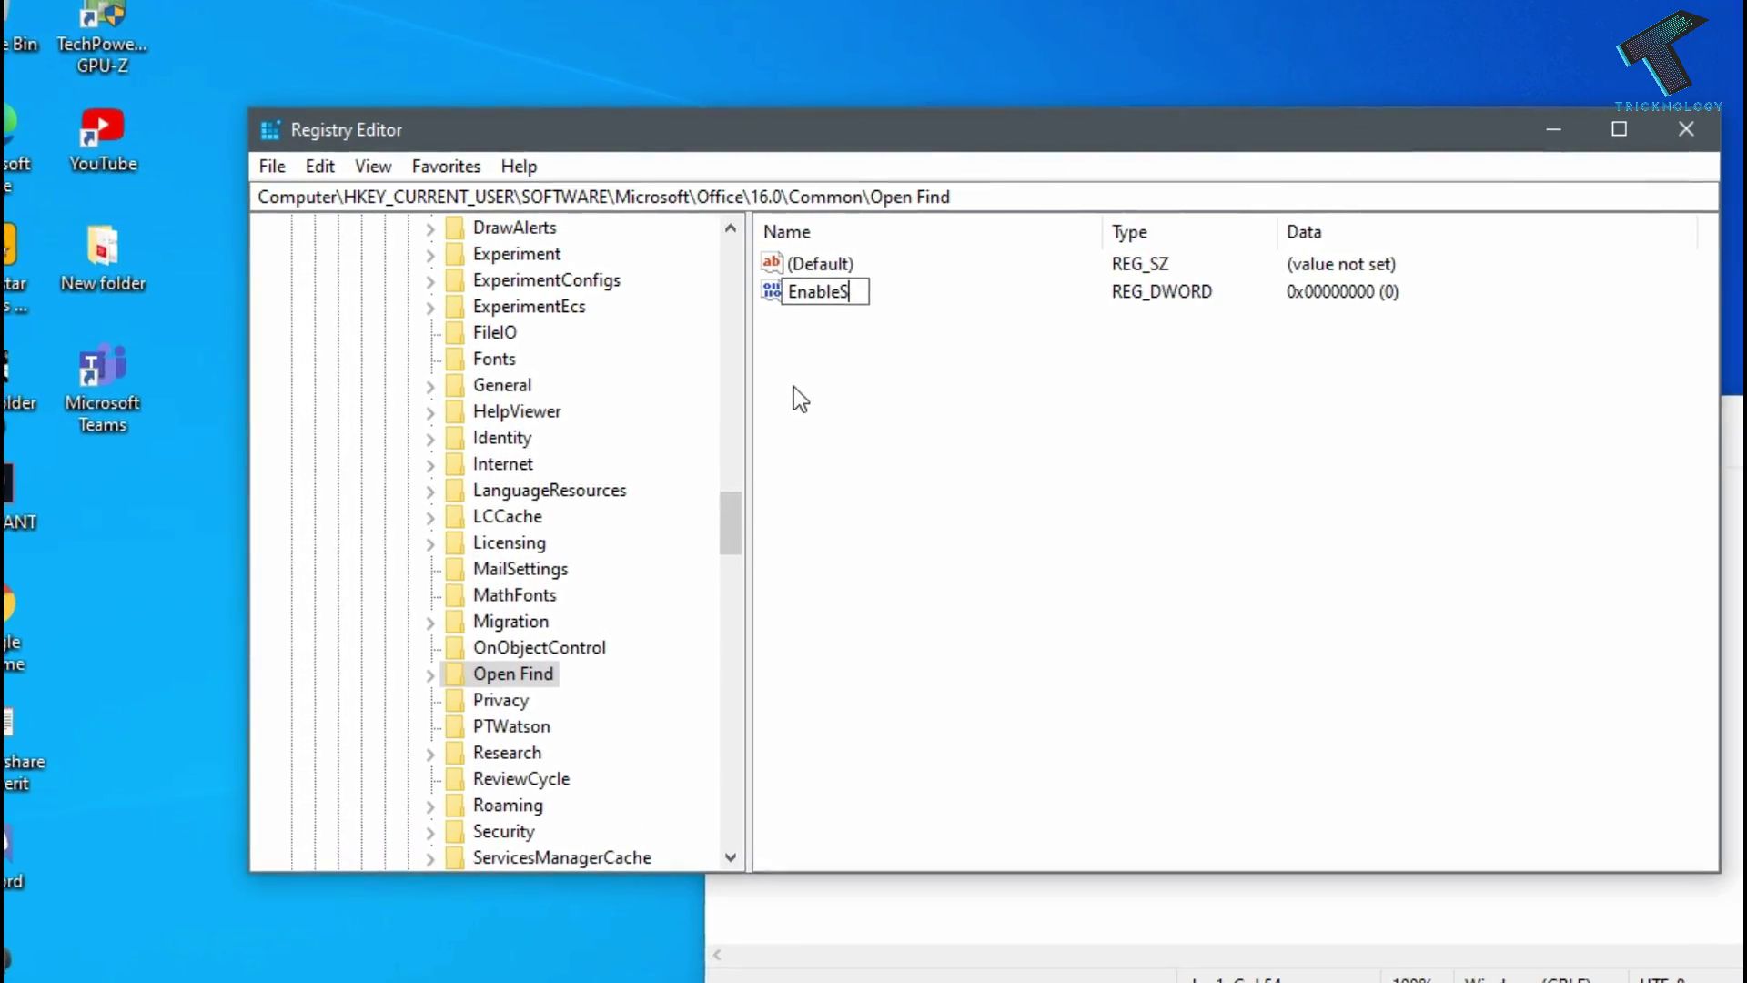
type("lData")
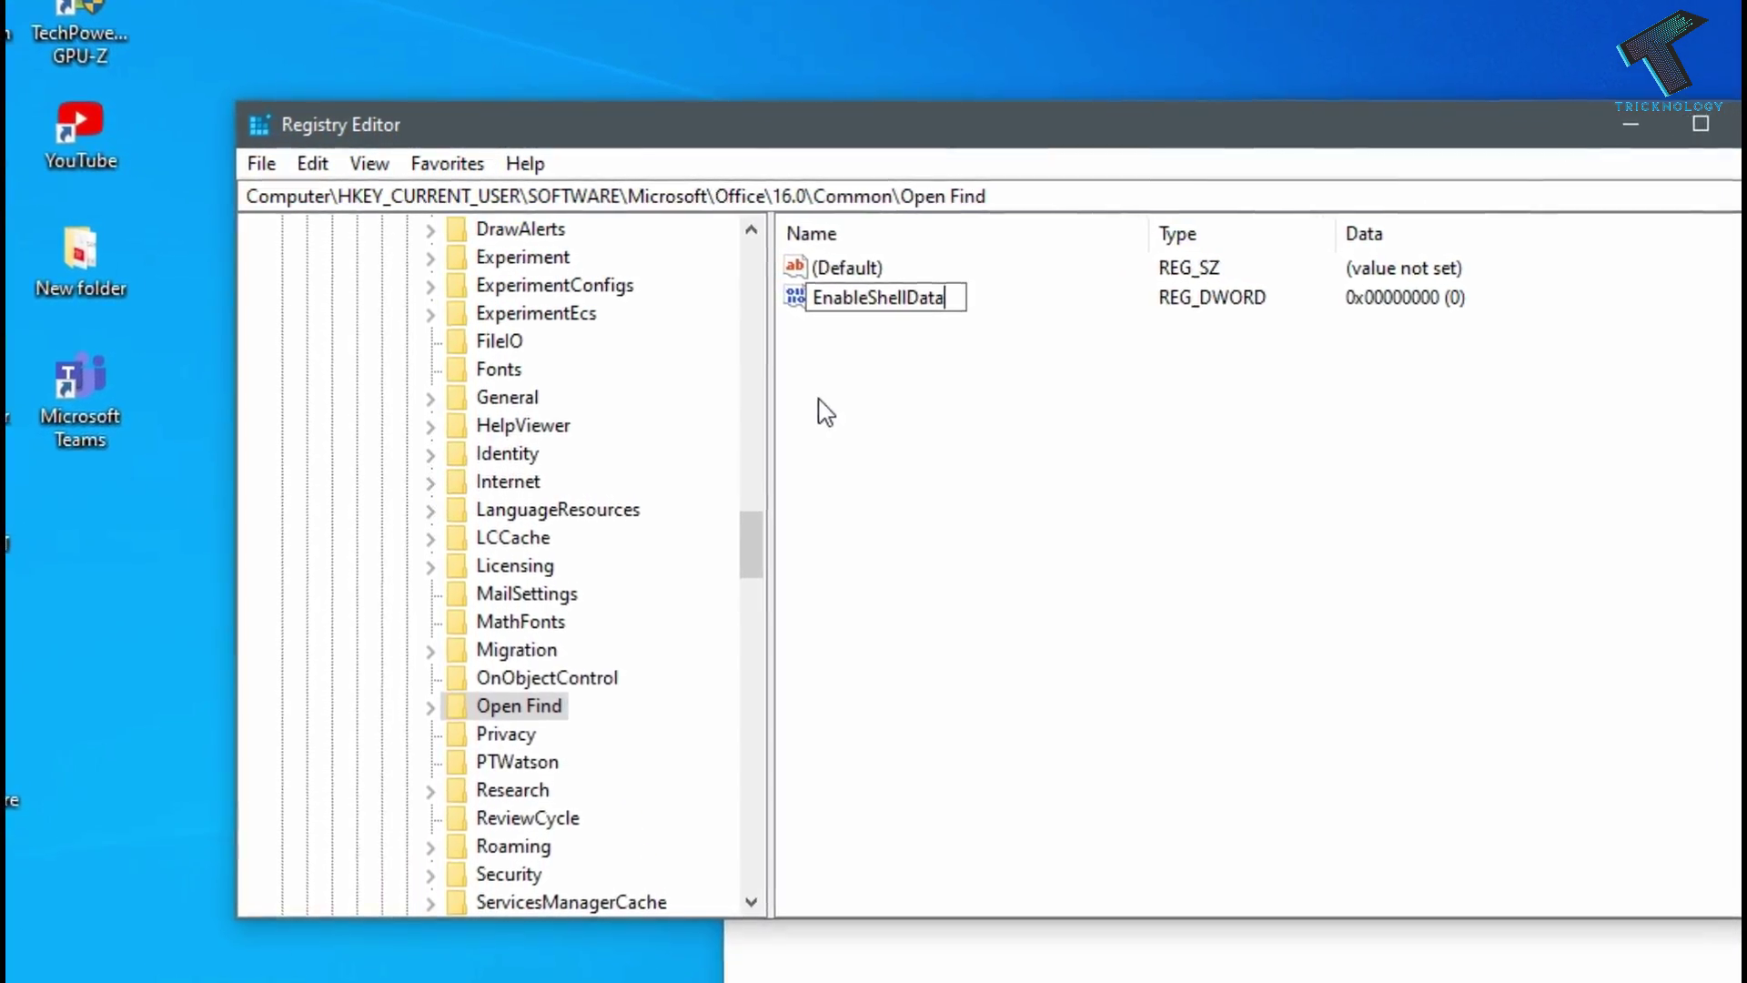
type("Caching")
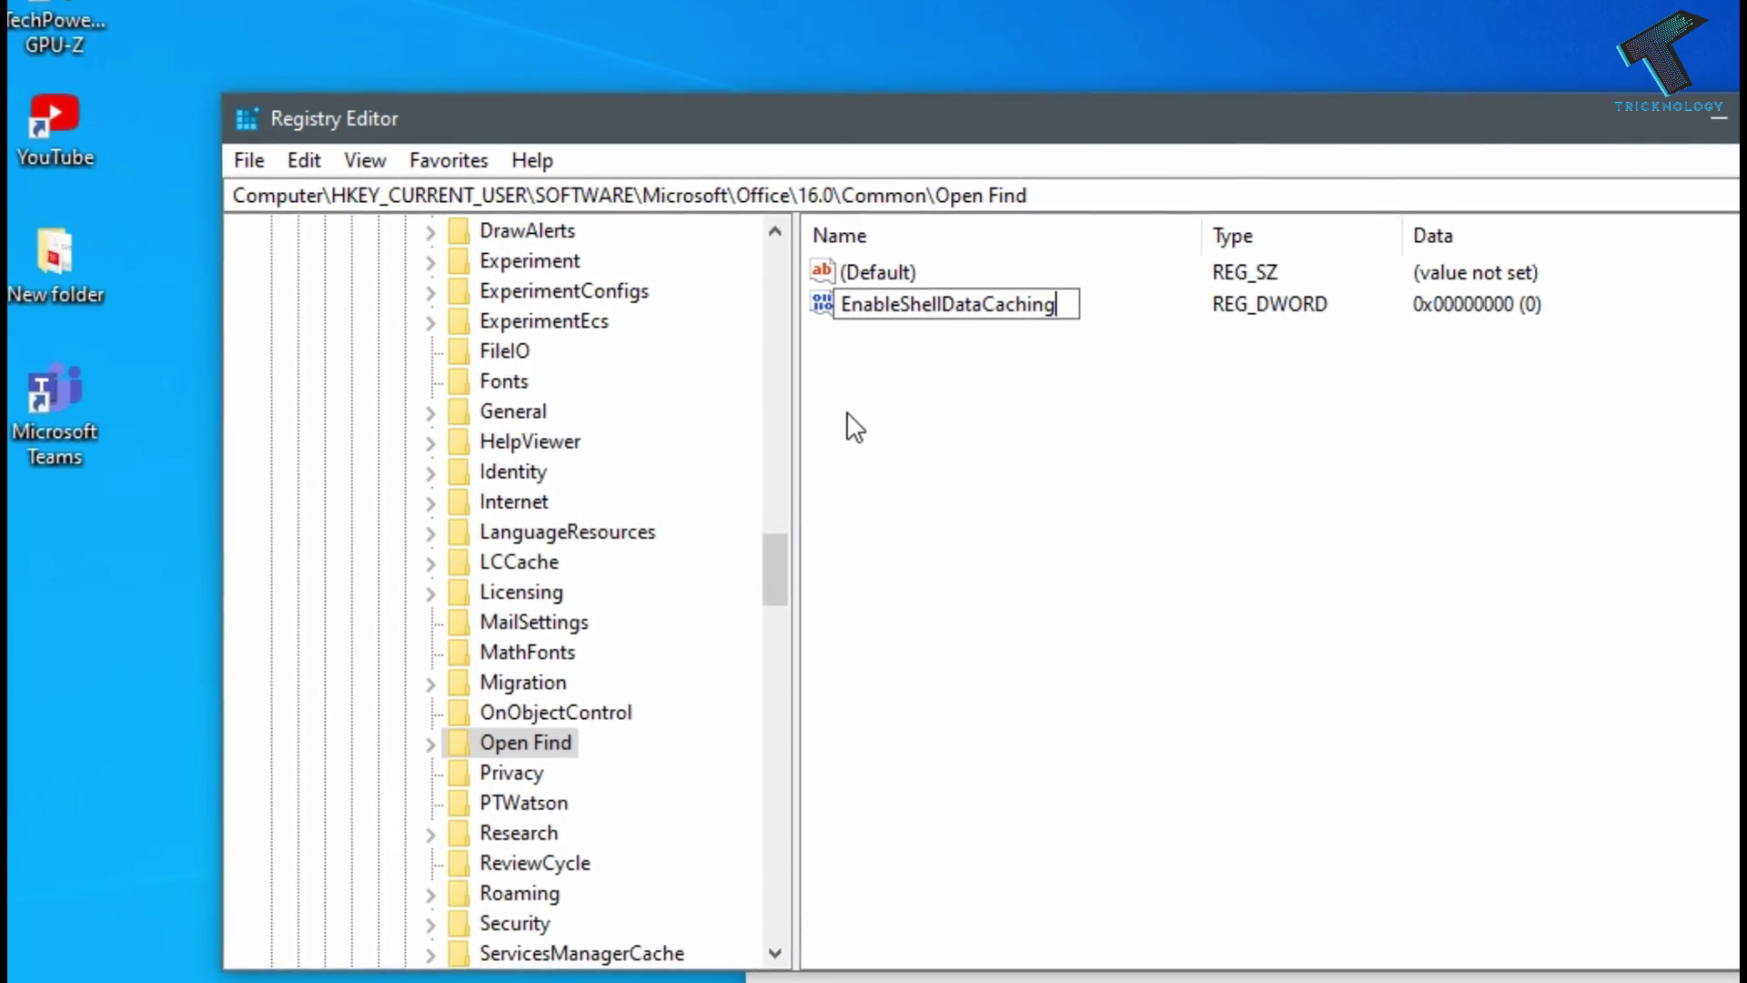
key("Return")
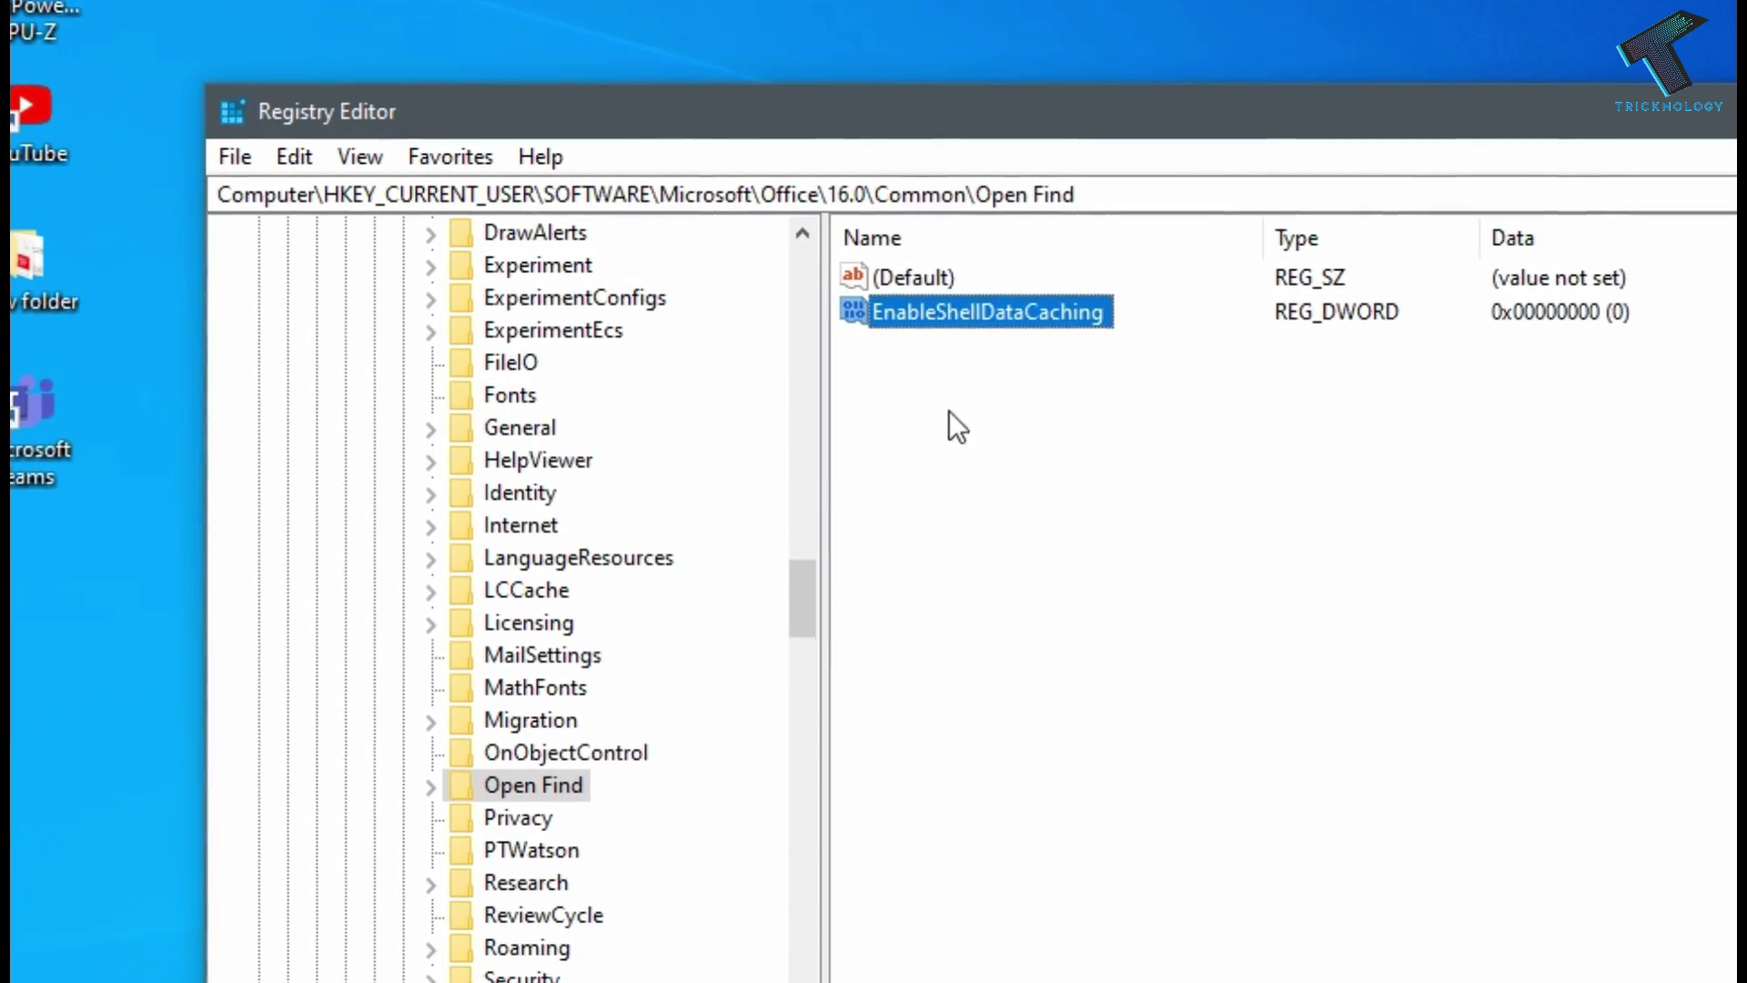
Set EnableShellDataCaching's value data to 1.
double_click(1046, 321)
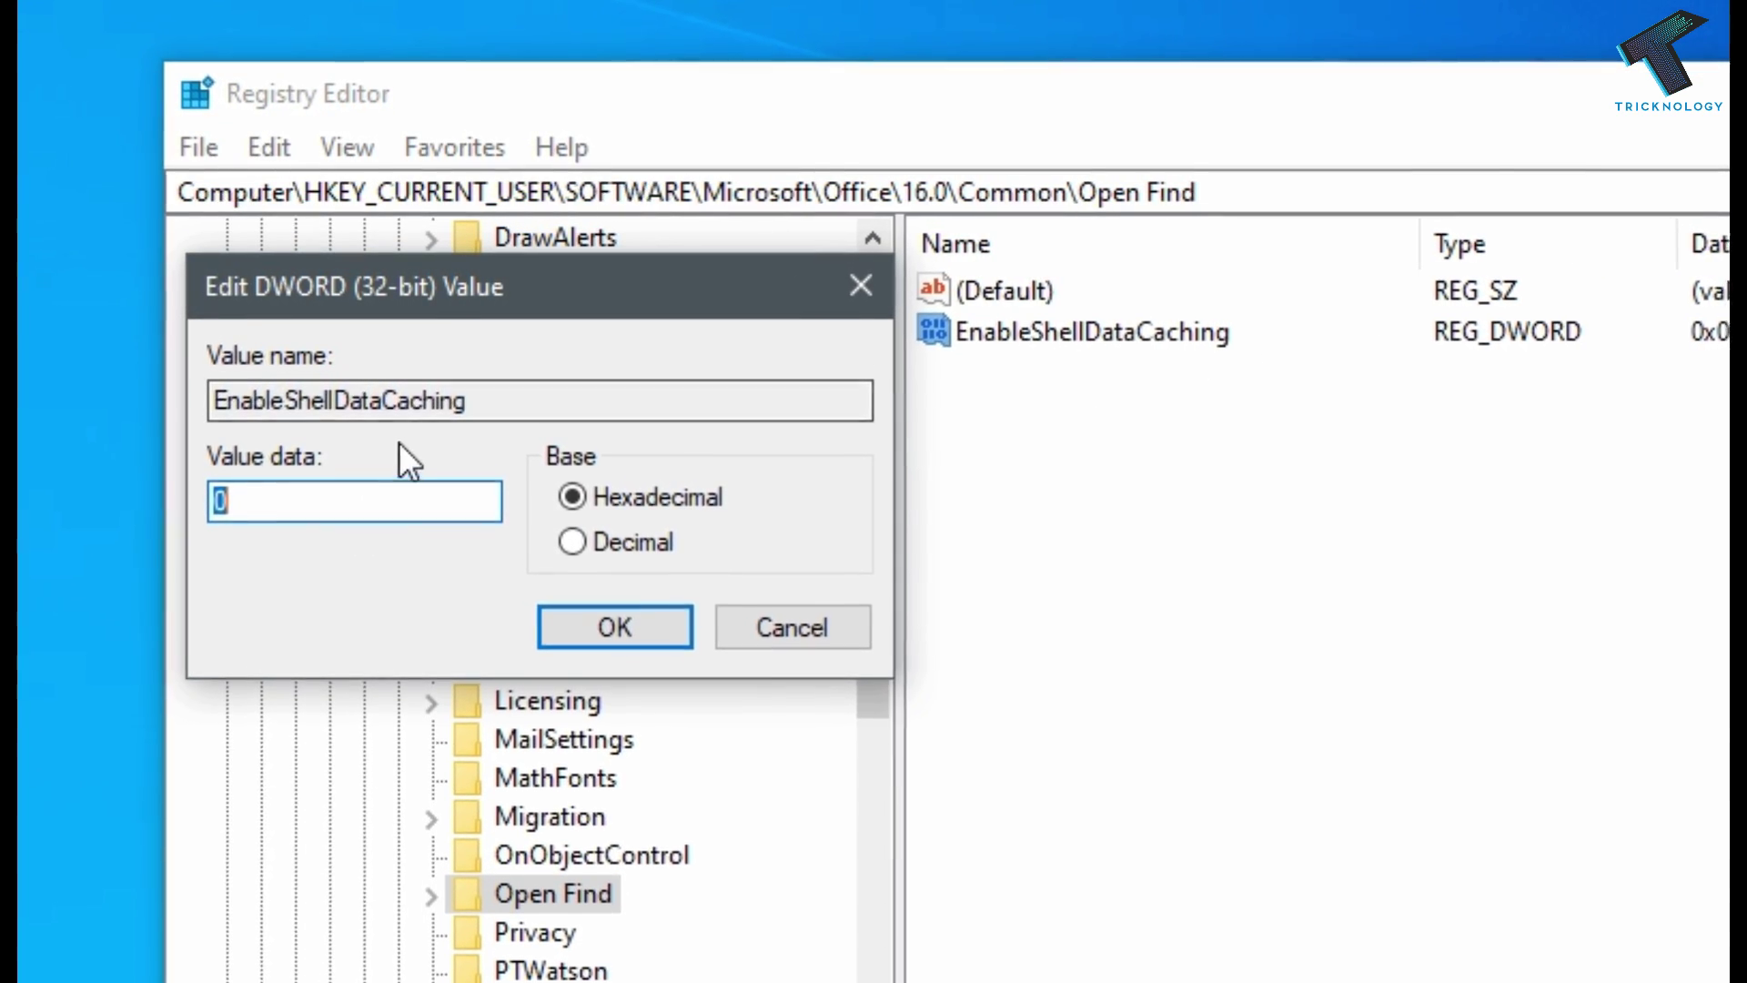
type("1")
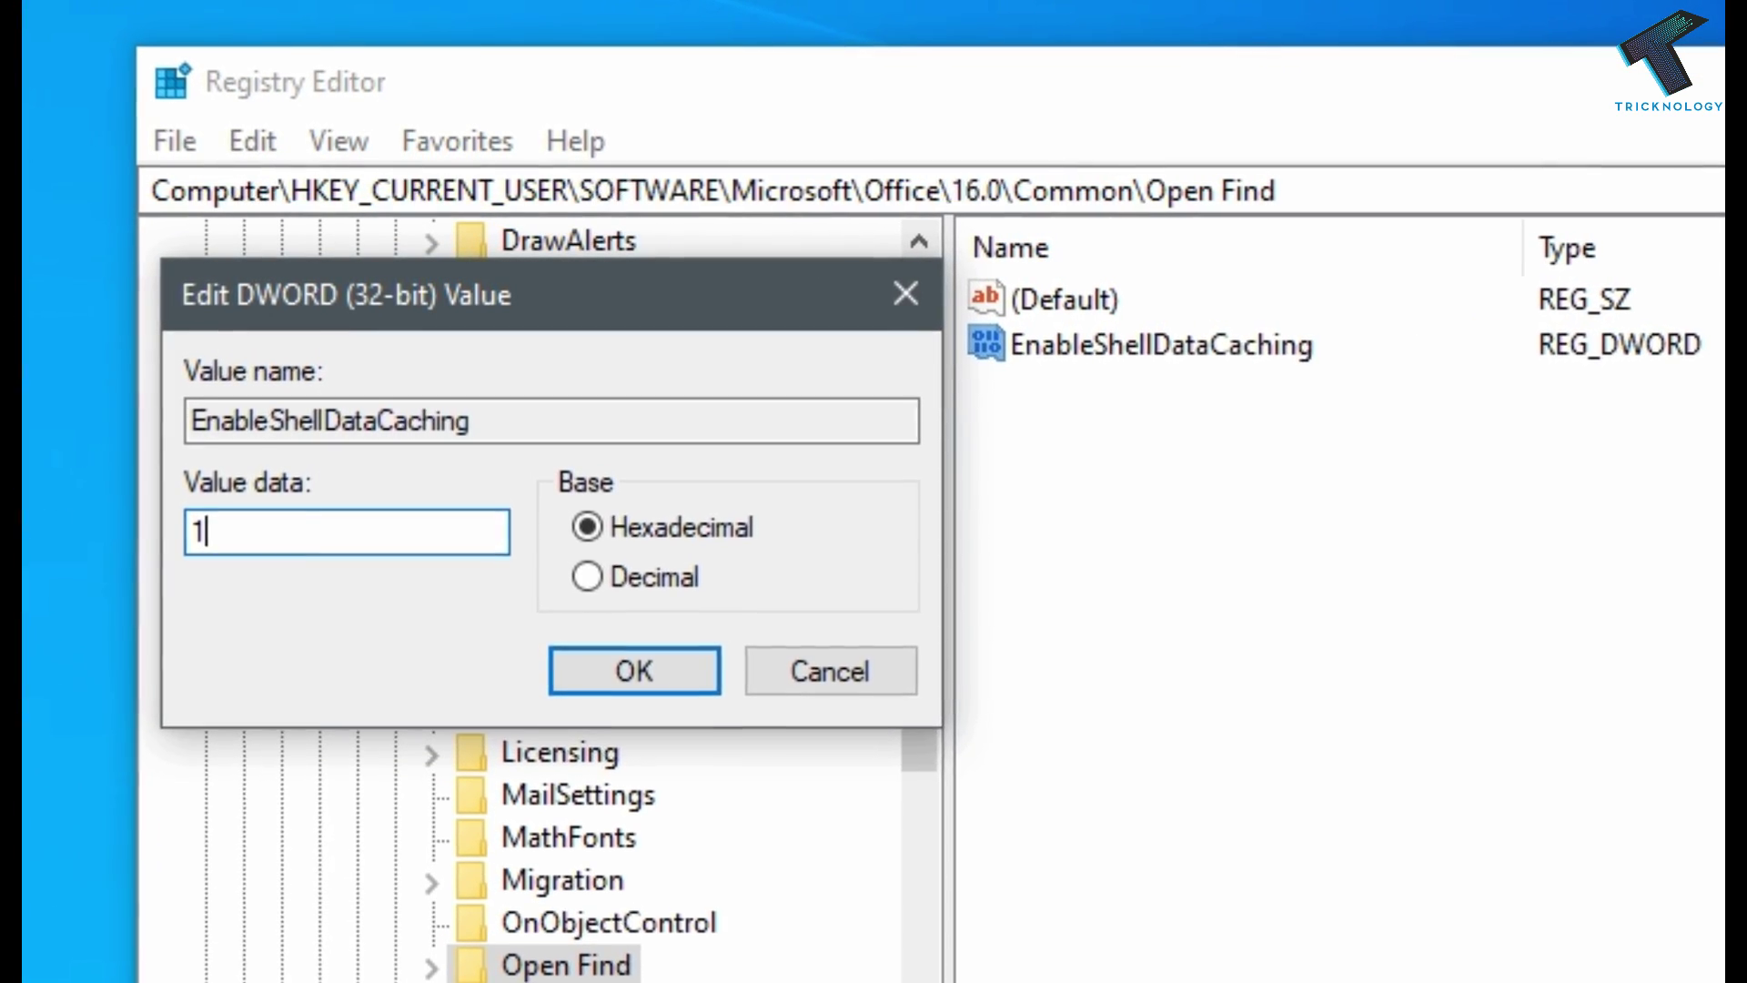
double_click(211, 541)
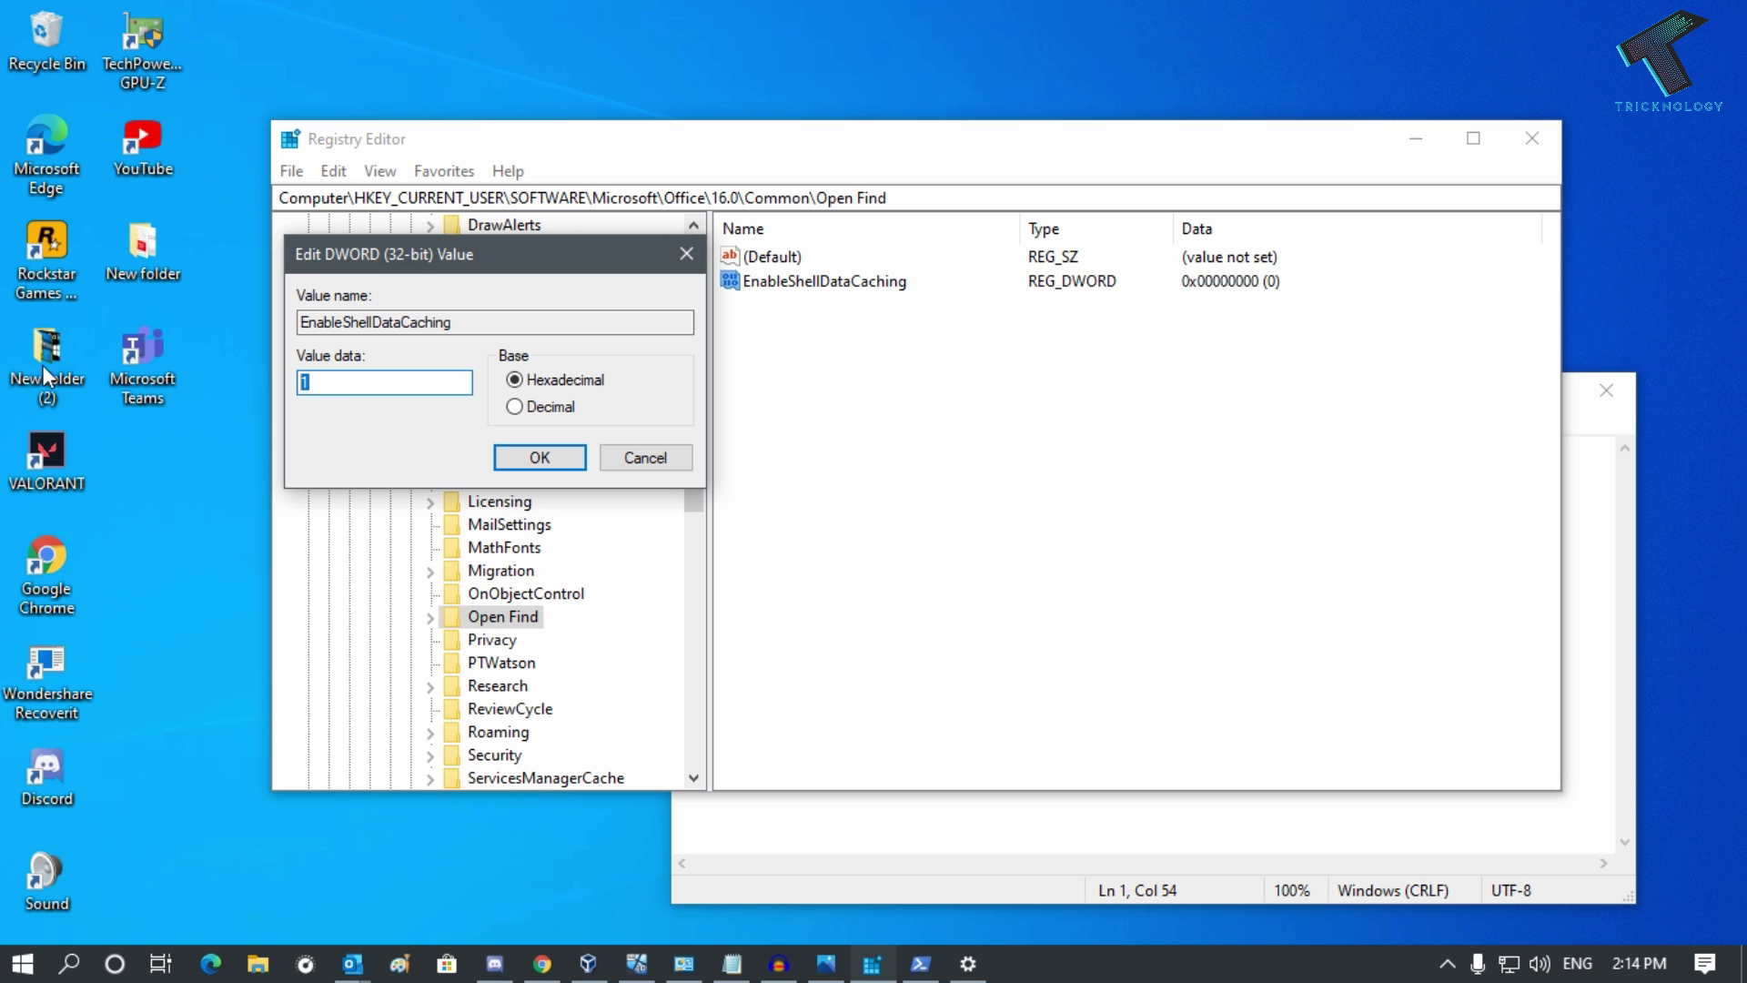
left_click(566, 461)
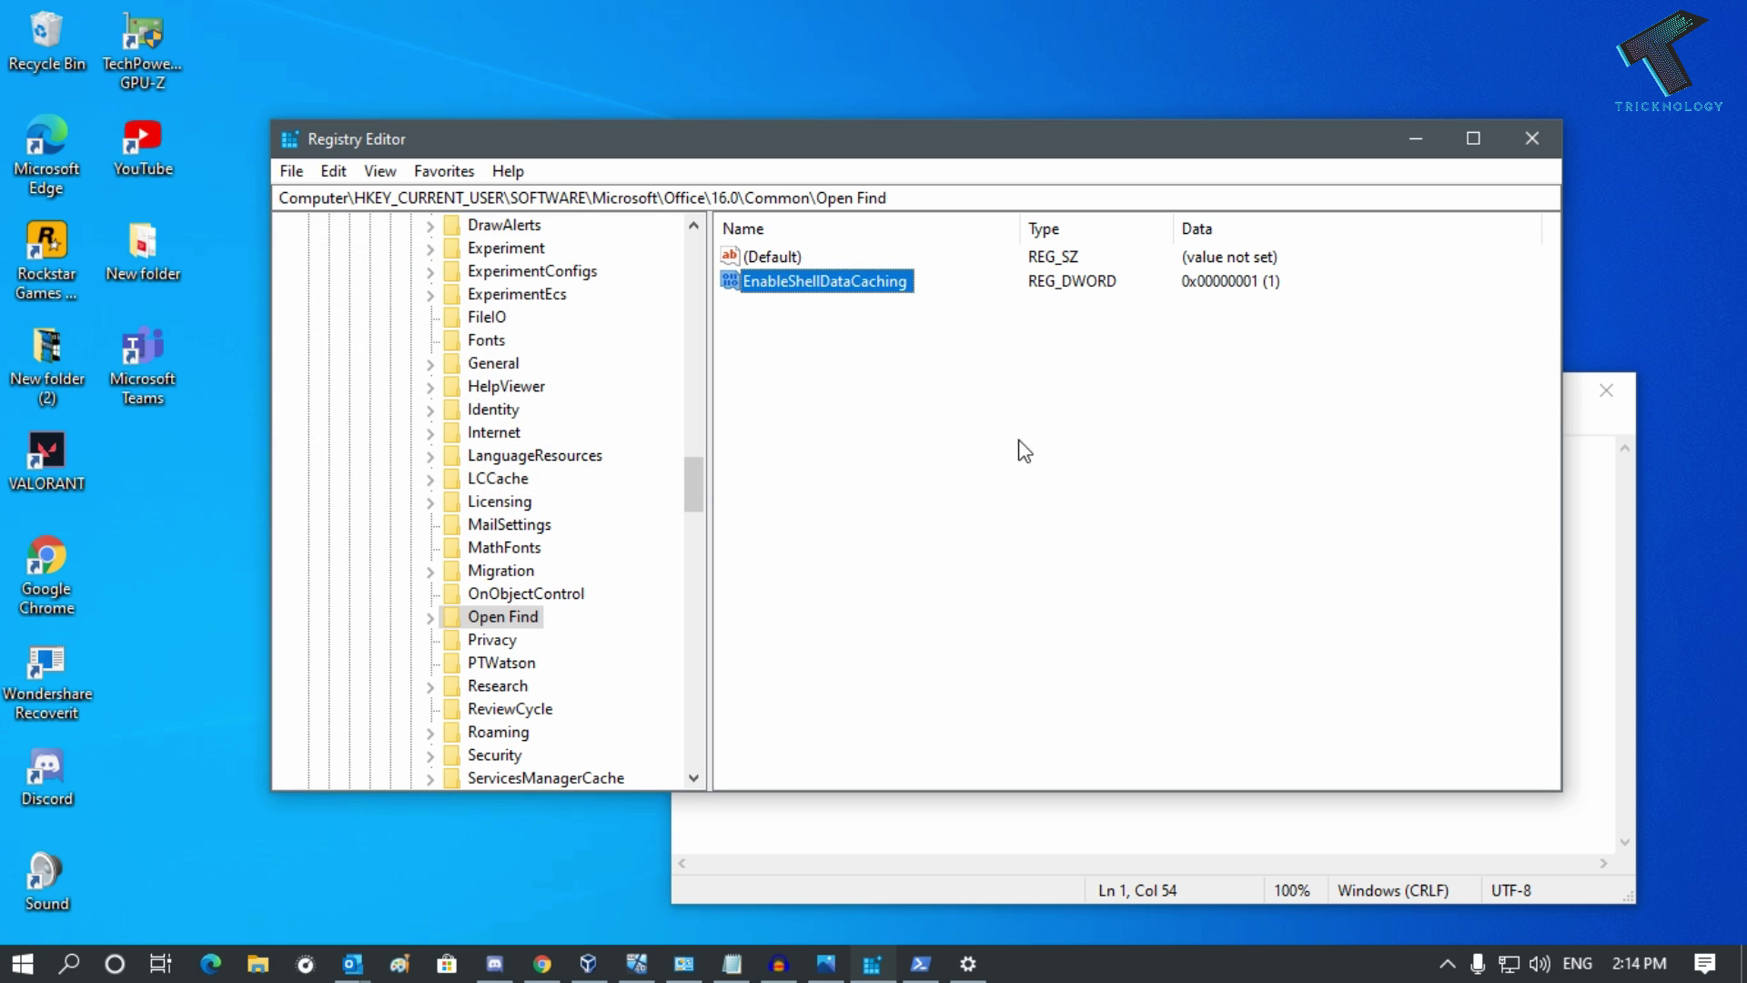
Close Registry Editor and enter winword /safe in the Start search.
left_click(1531, 138)
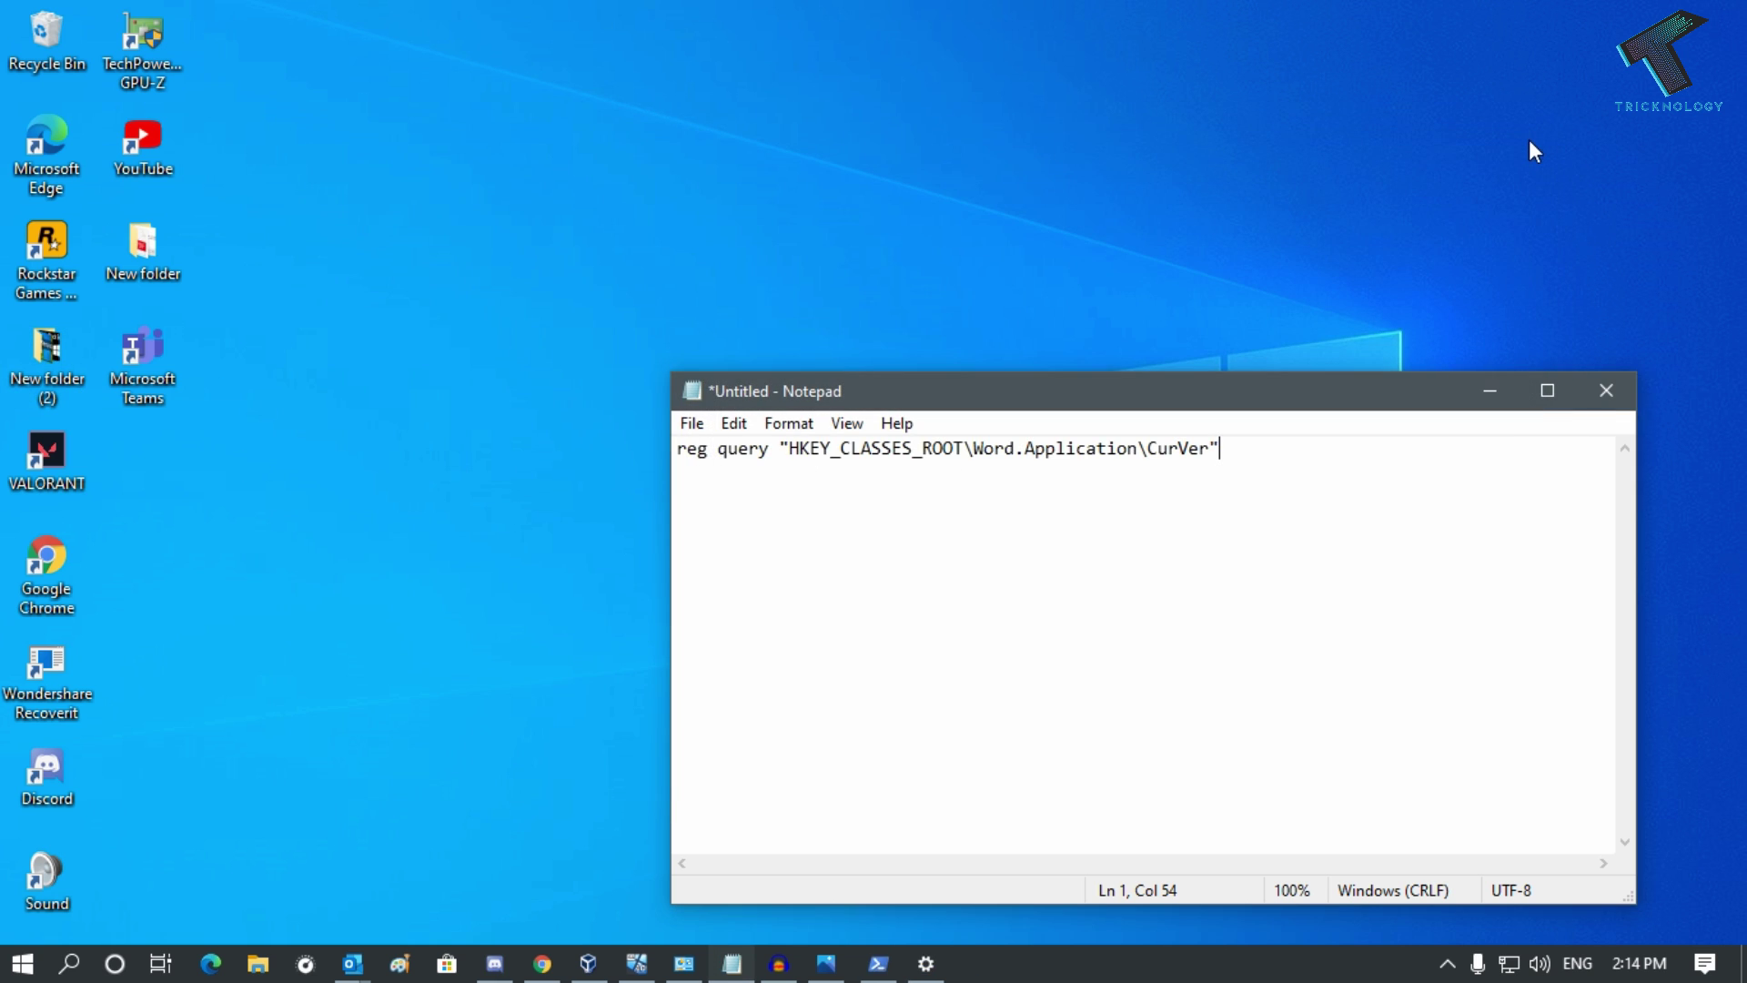
left_click(23, 963)
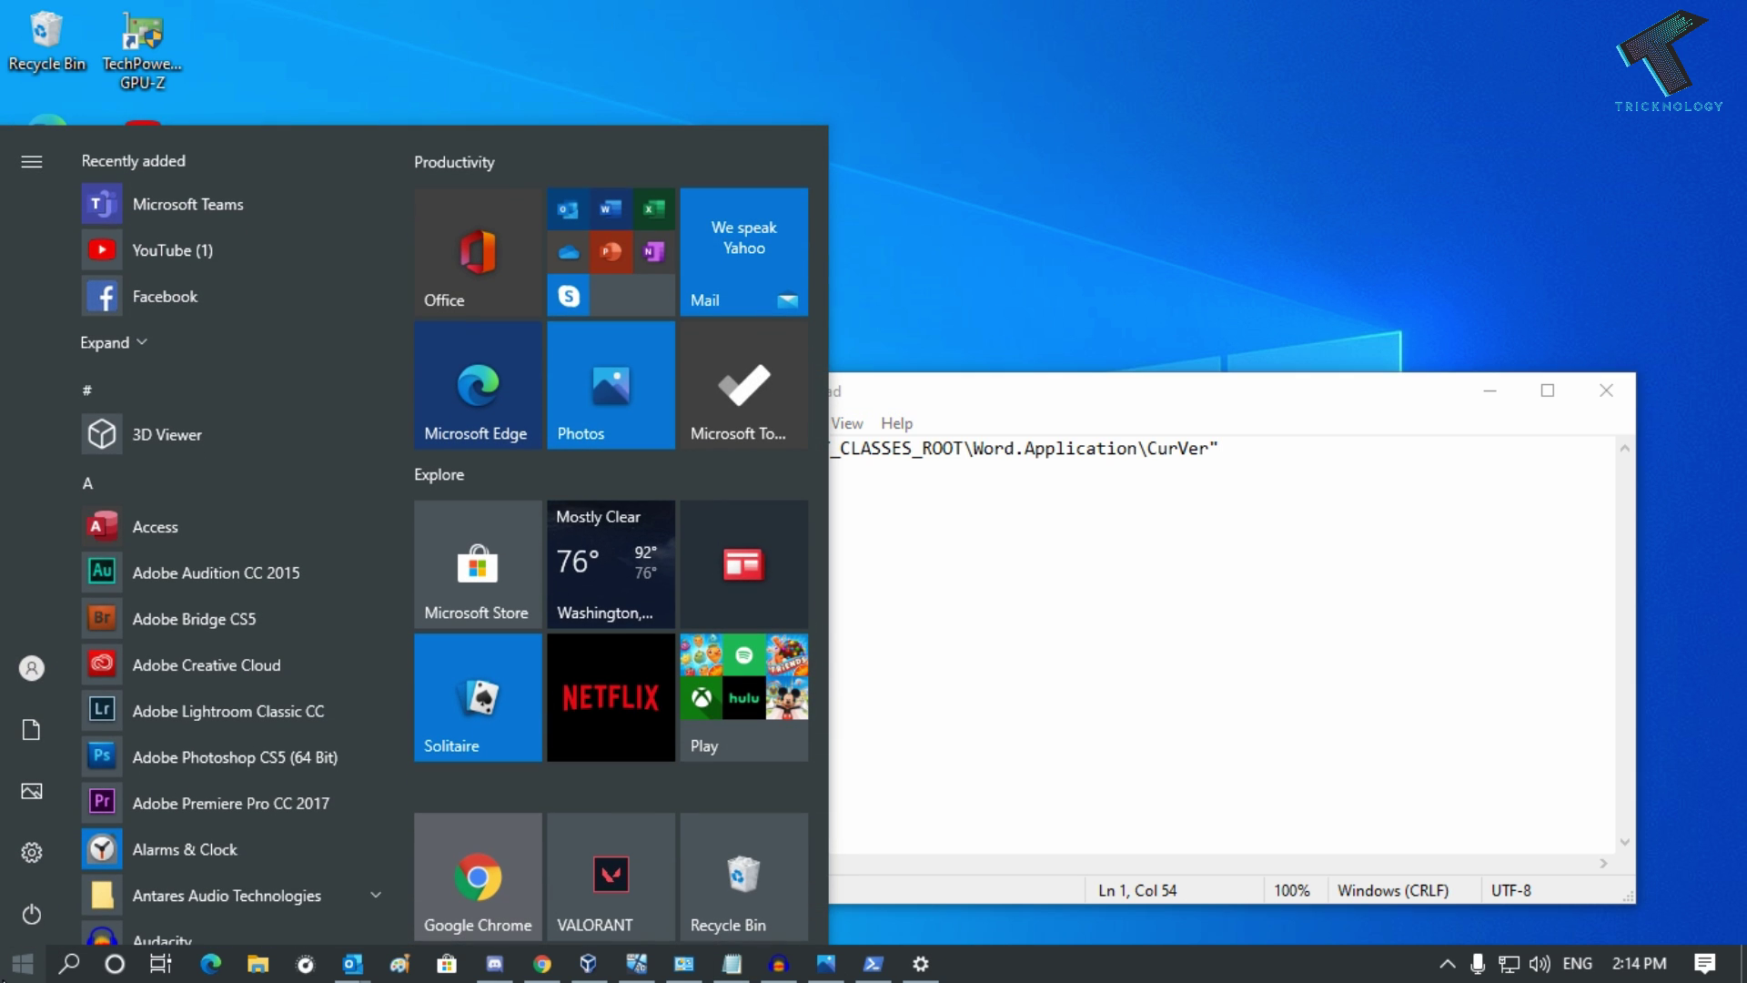
type("win")
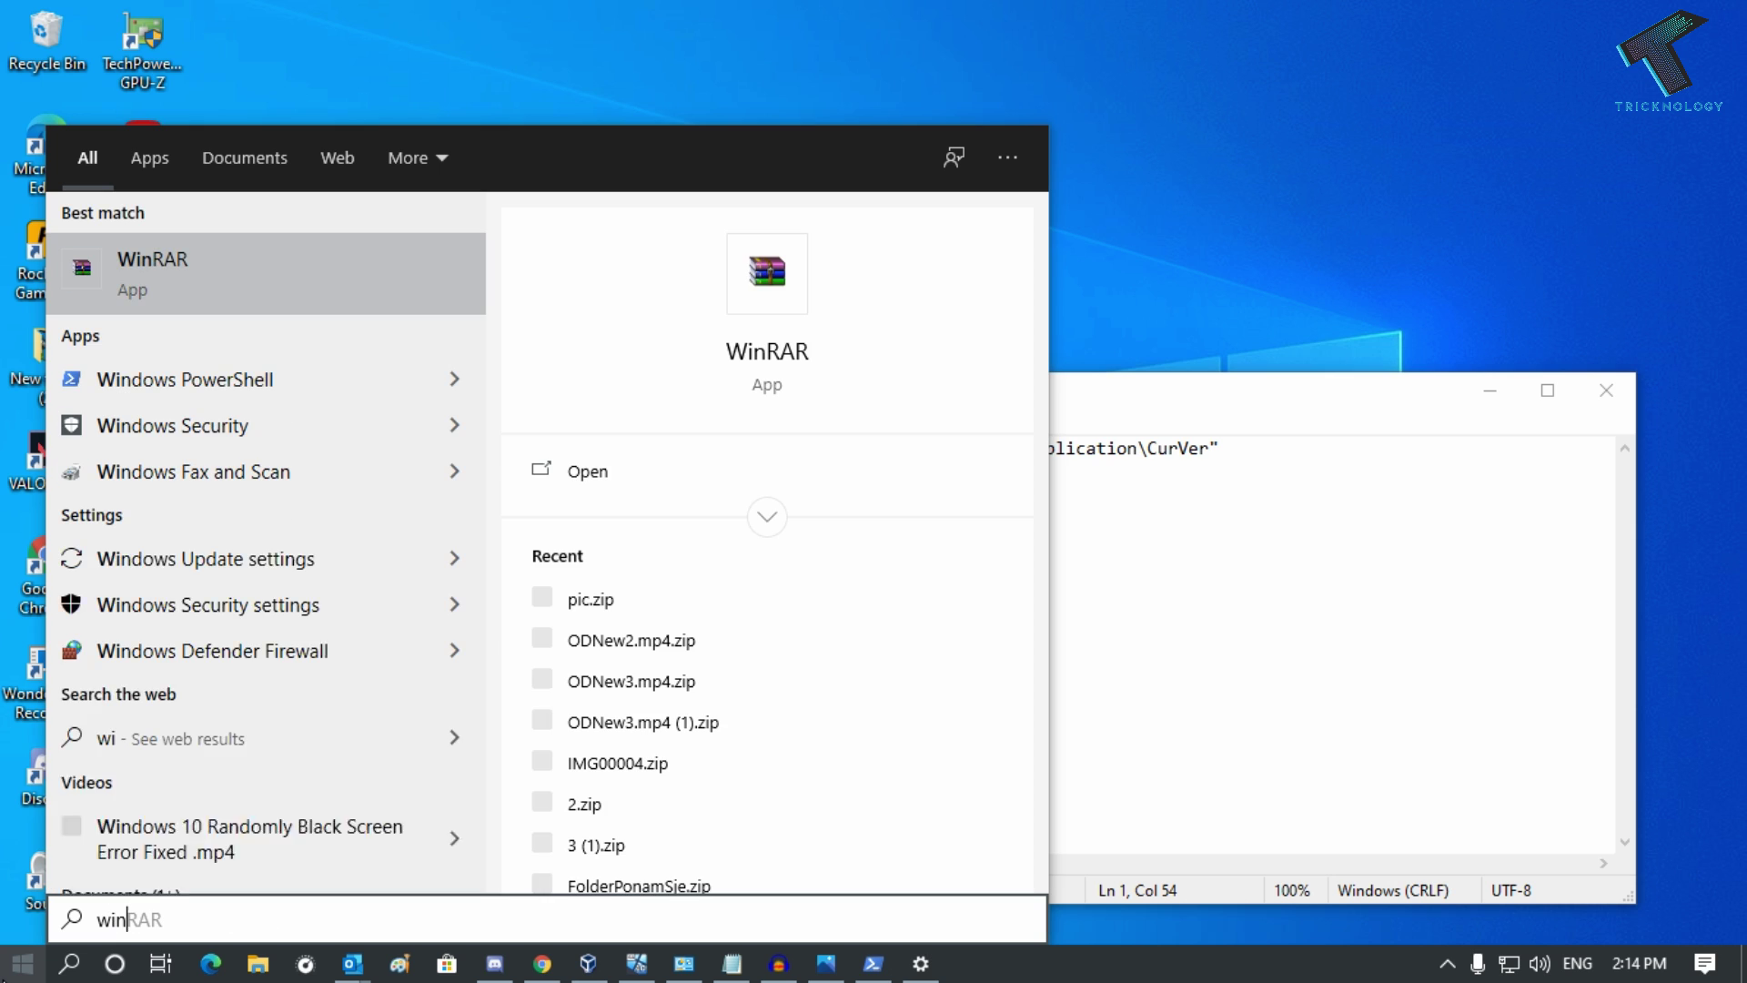
type("word")
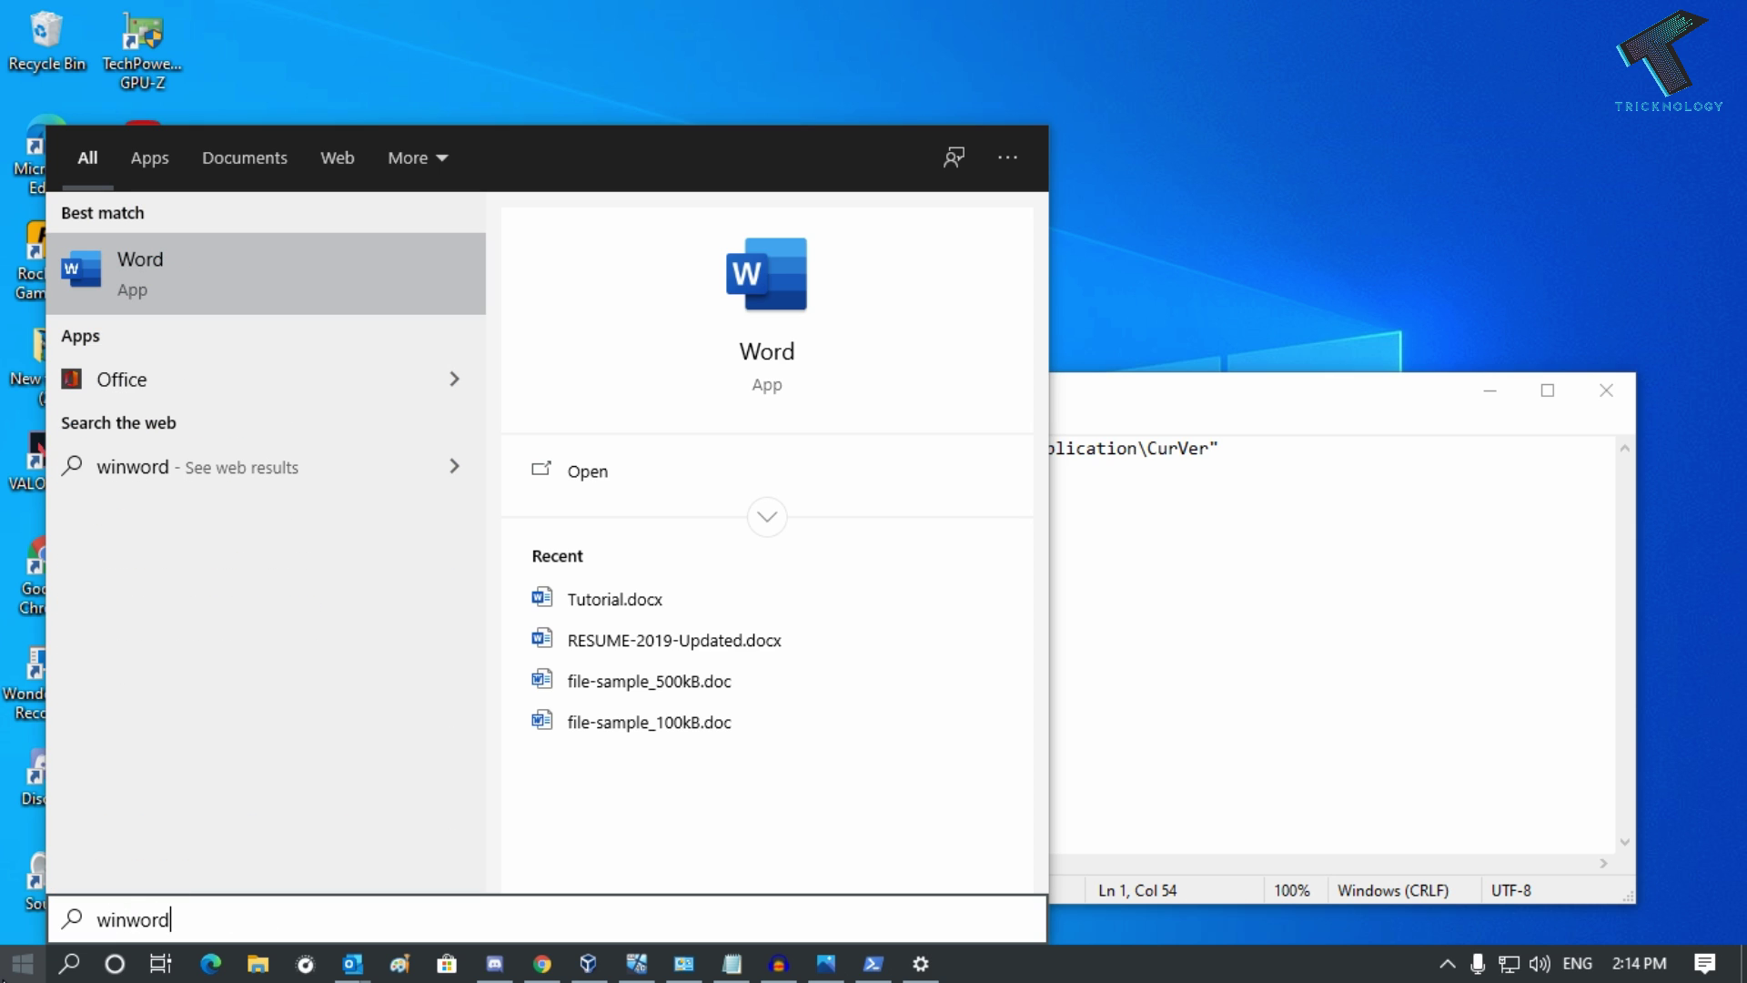
type(" /")
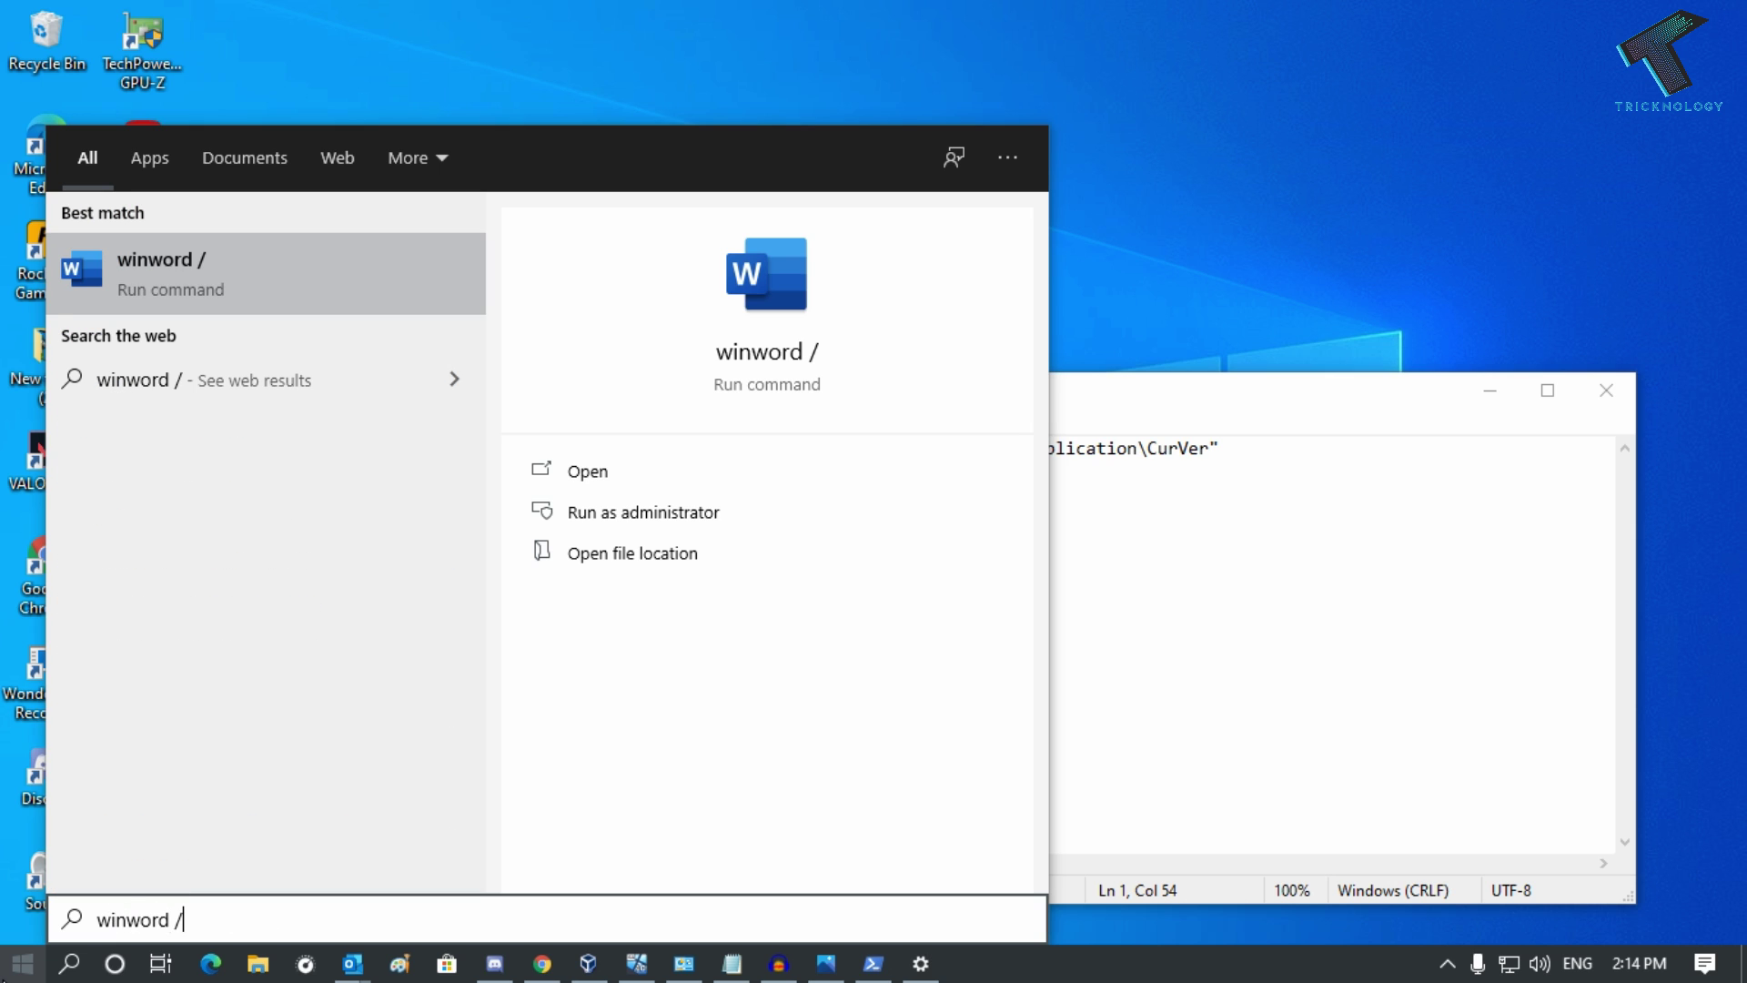
type("safe")
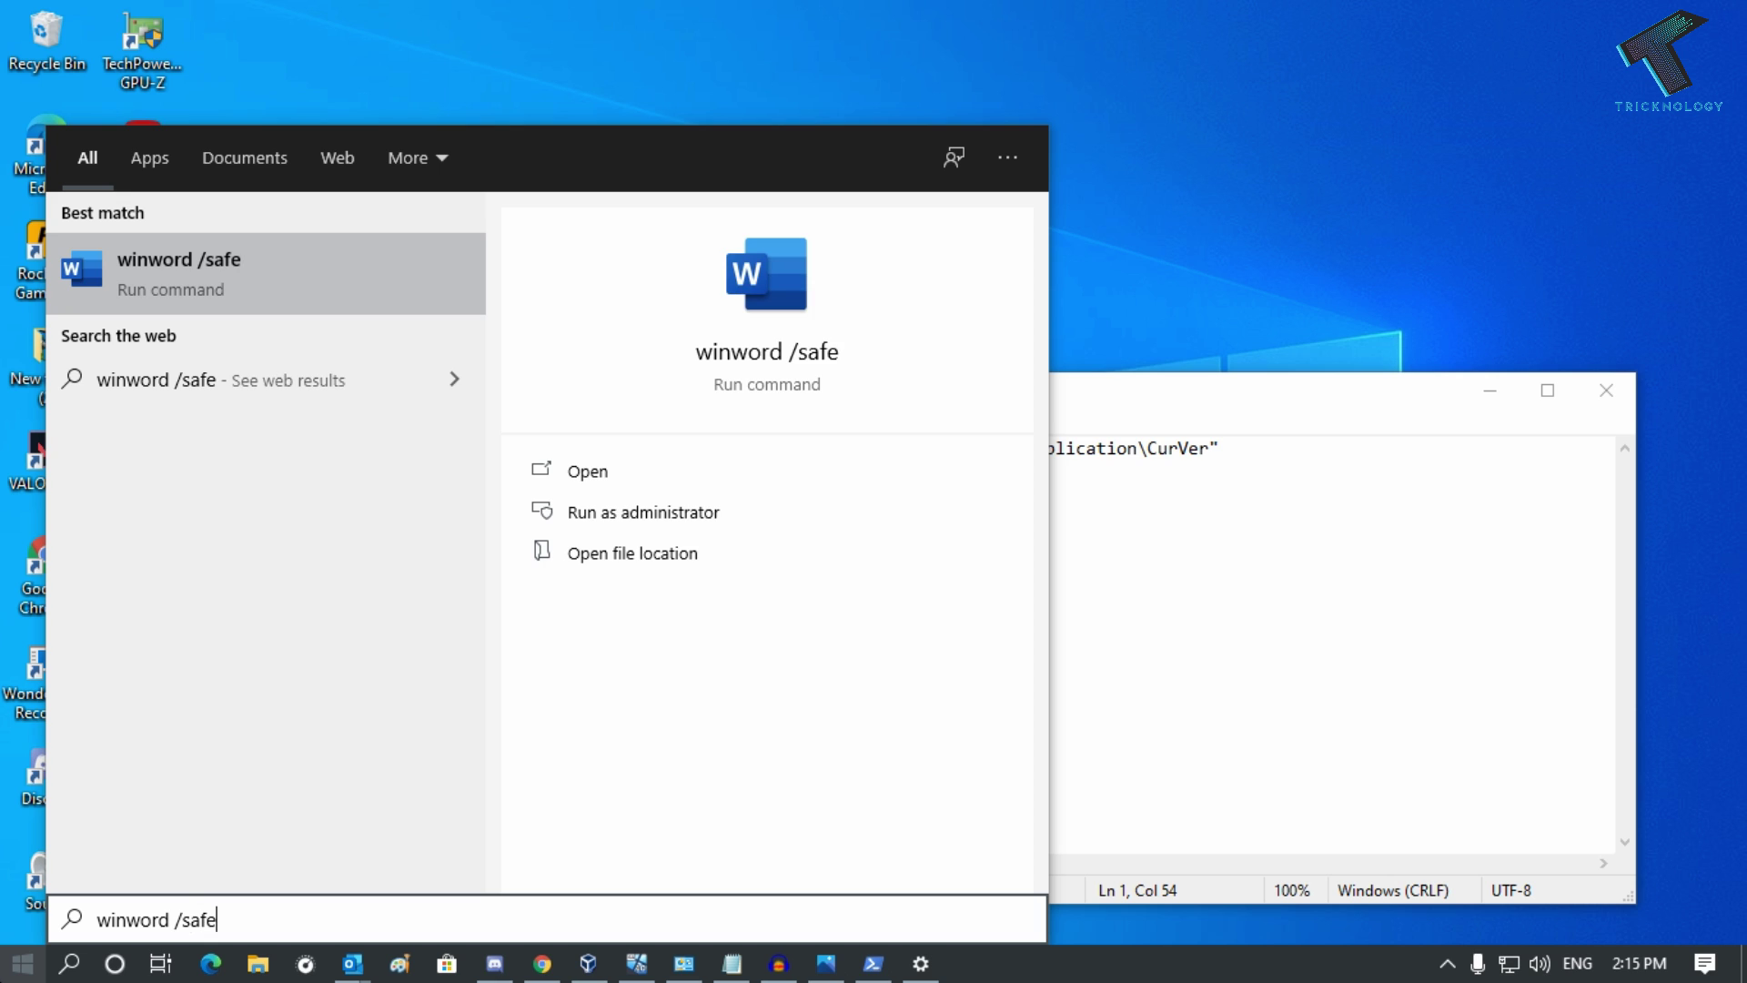
Copy winword /safe onto a new Notepad line and paste it back into Start search.
left_click_drag(237, 919, 12, 903)
key("ctrl+c")
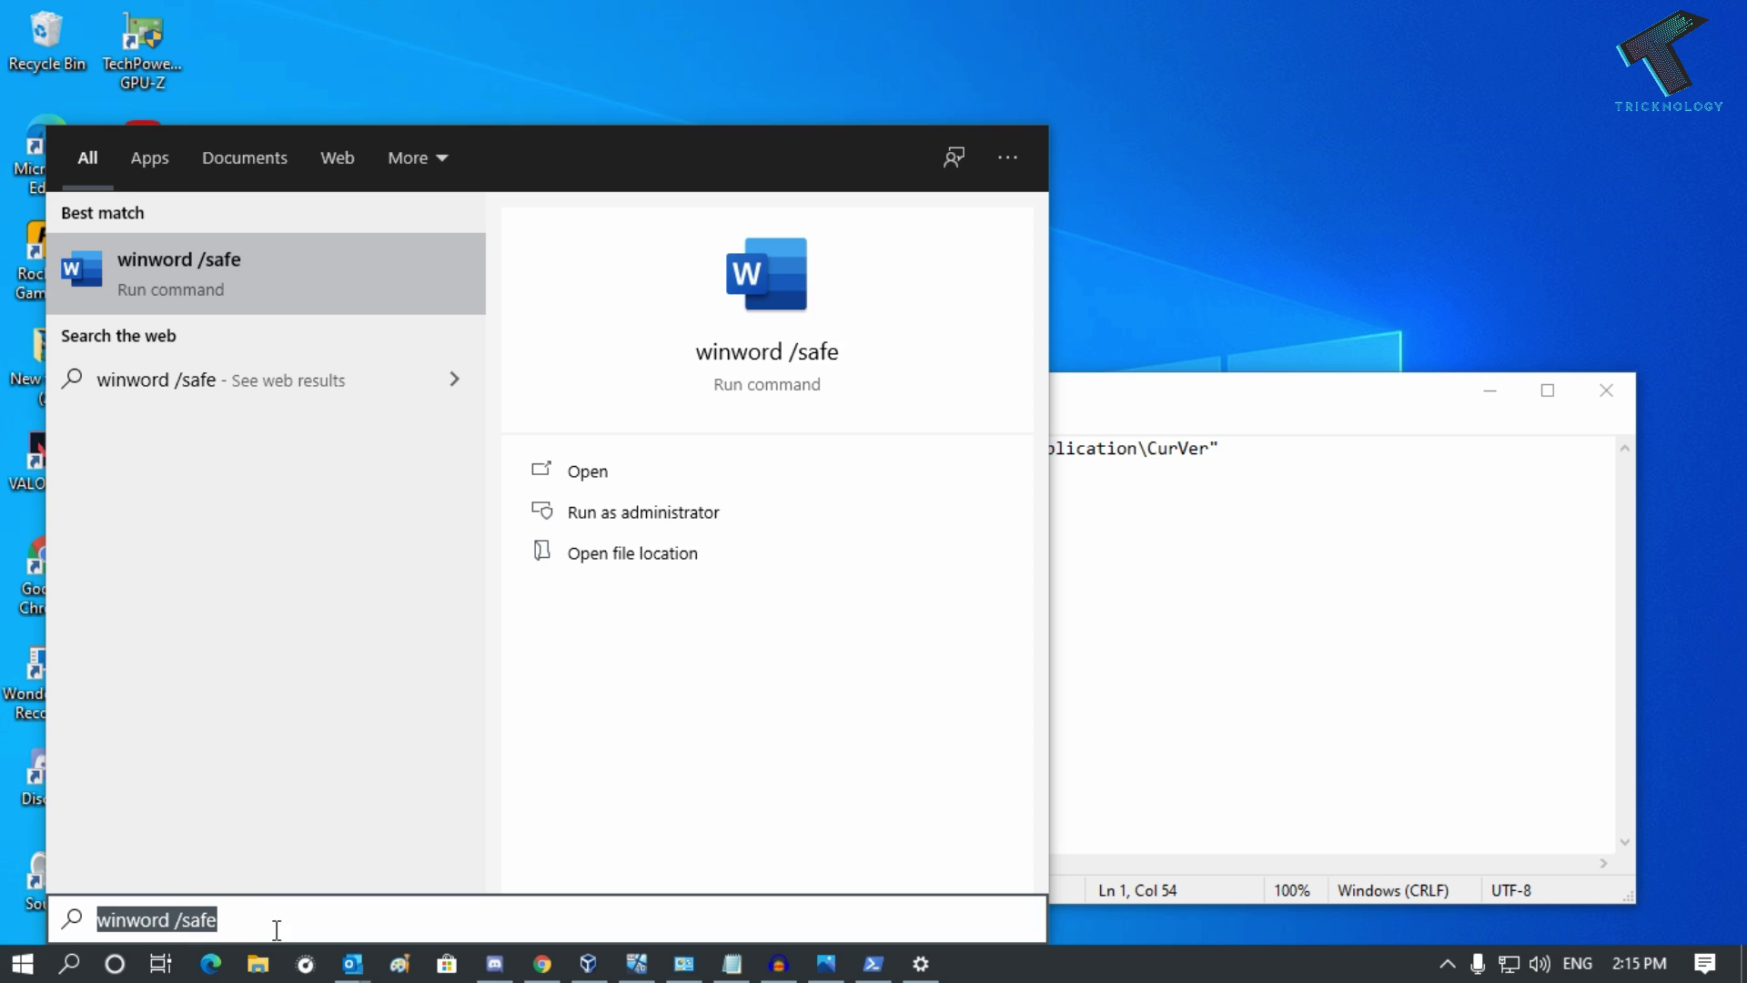
left_click(1228, 698)
key("Return")
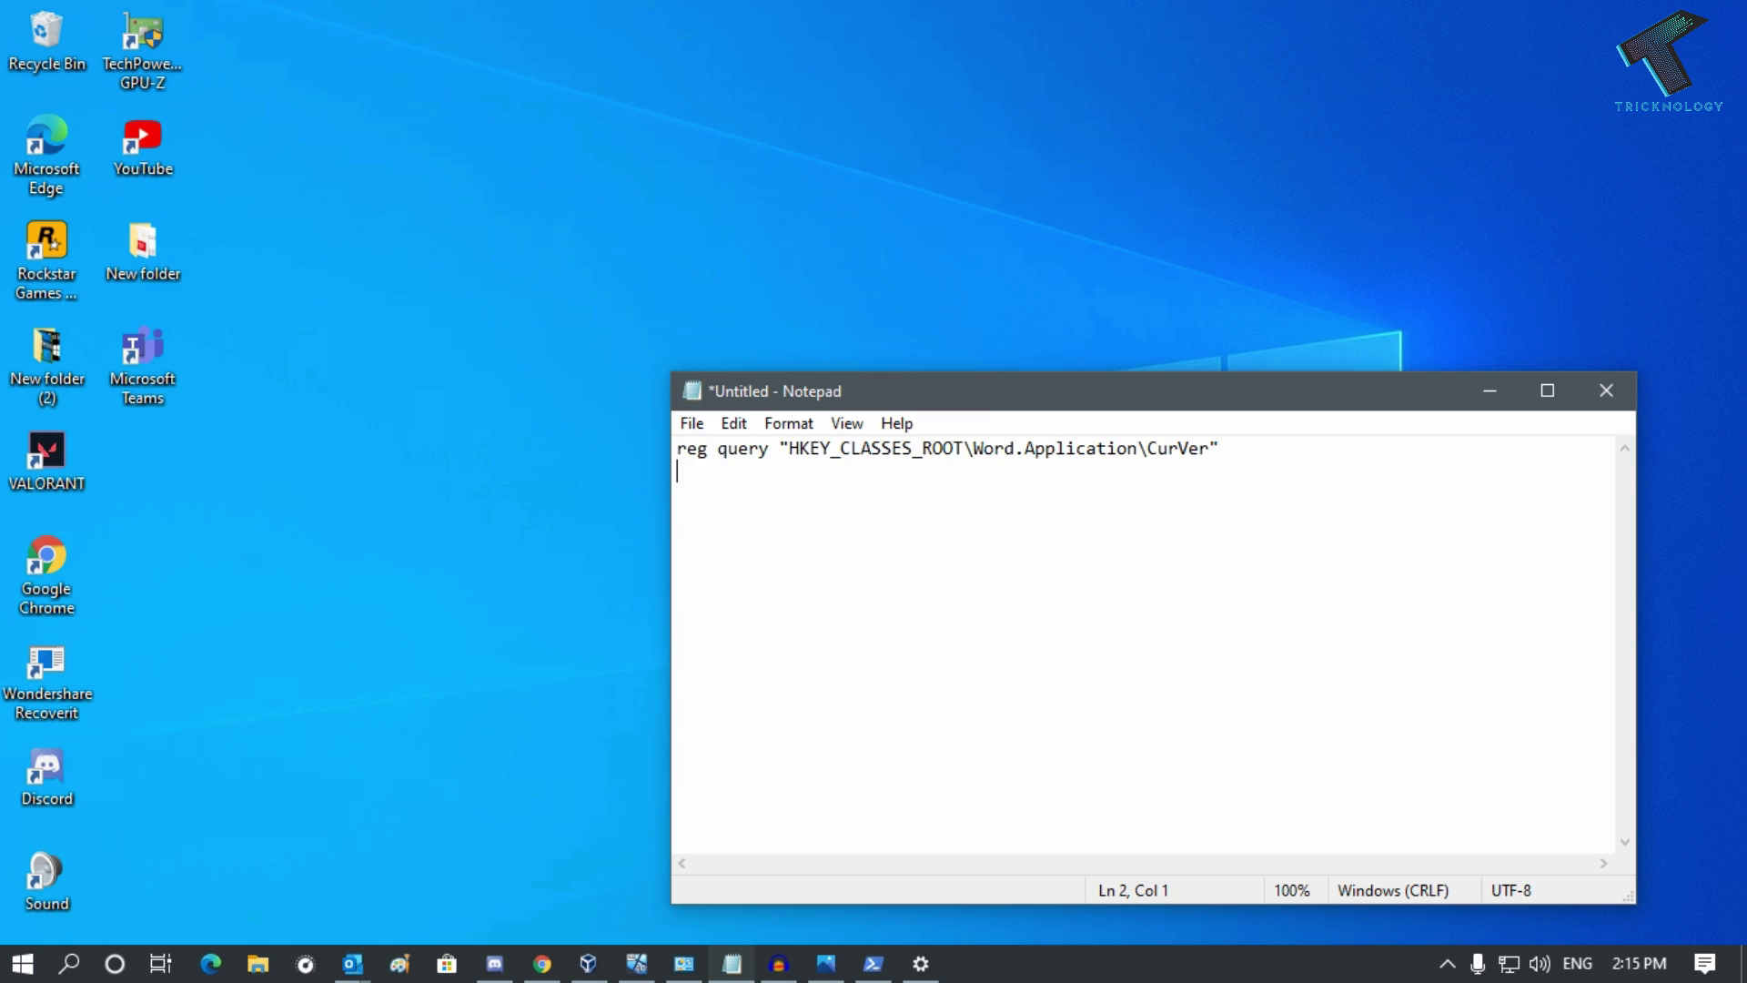
key("ctrl+v")
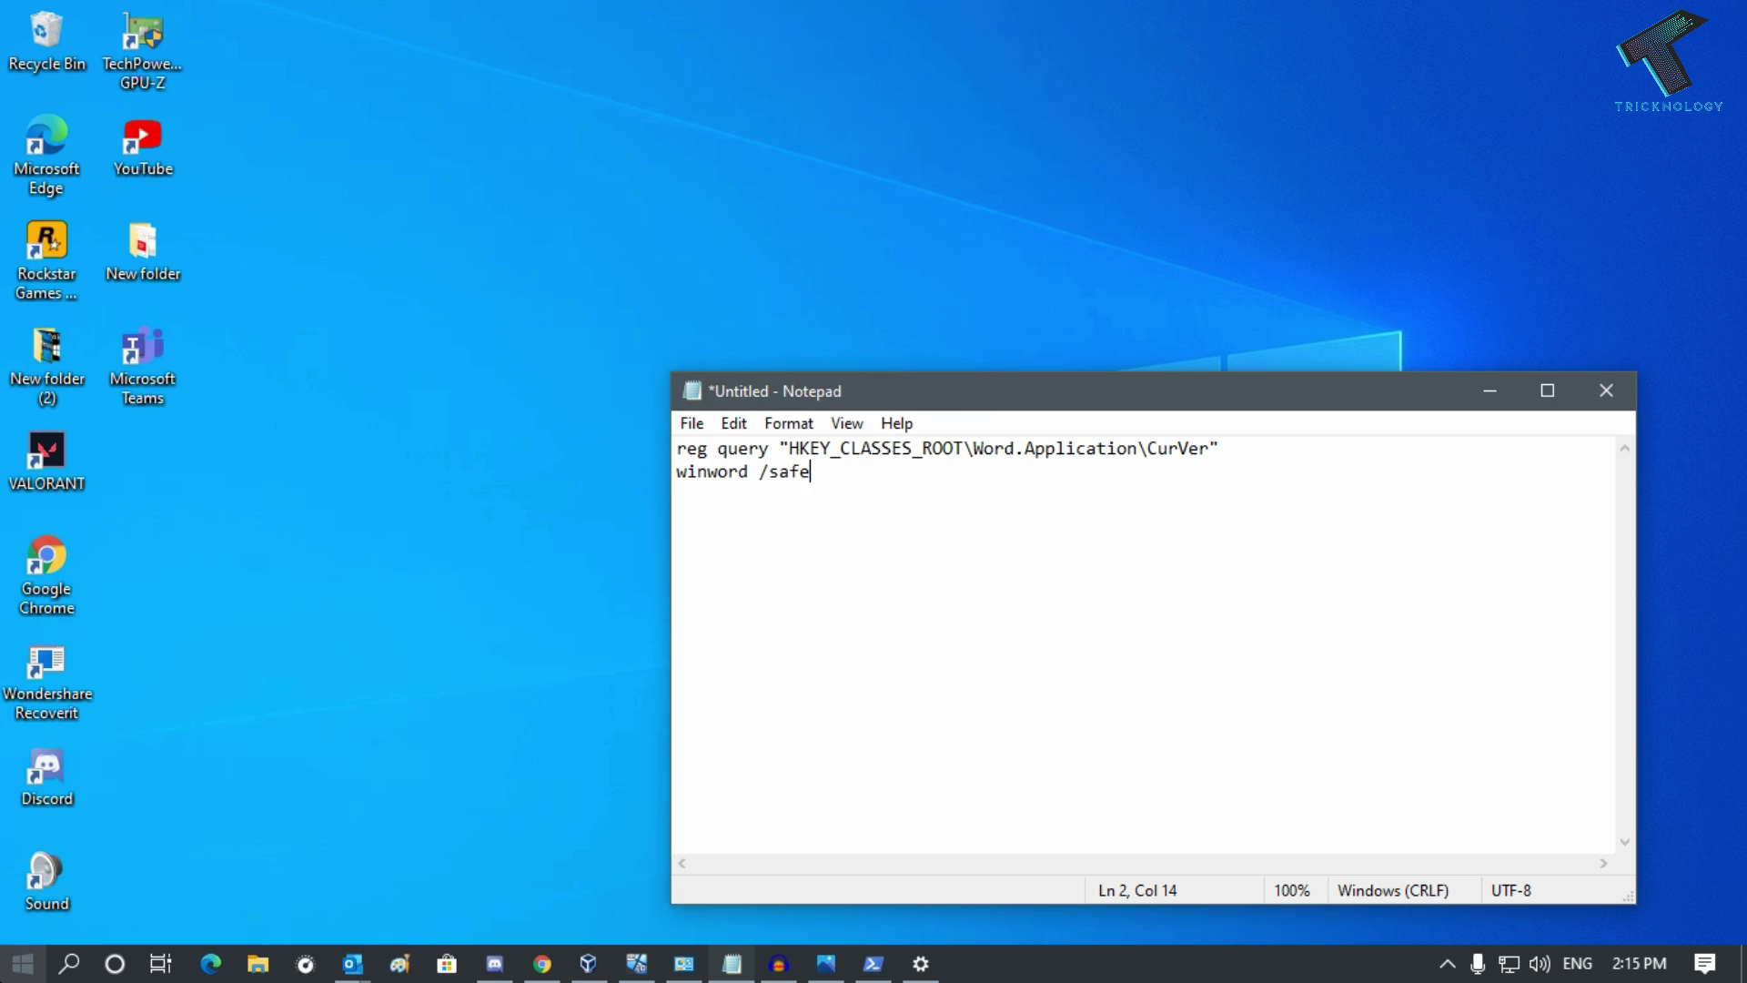
left_click(23, 963)
key("ctrl+v")
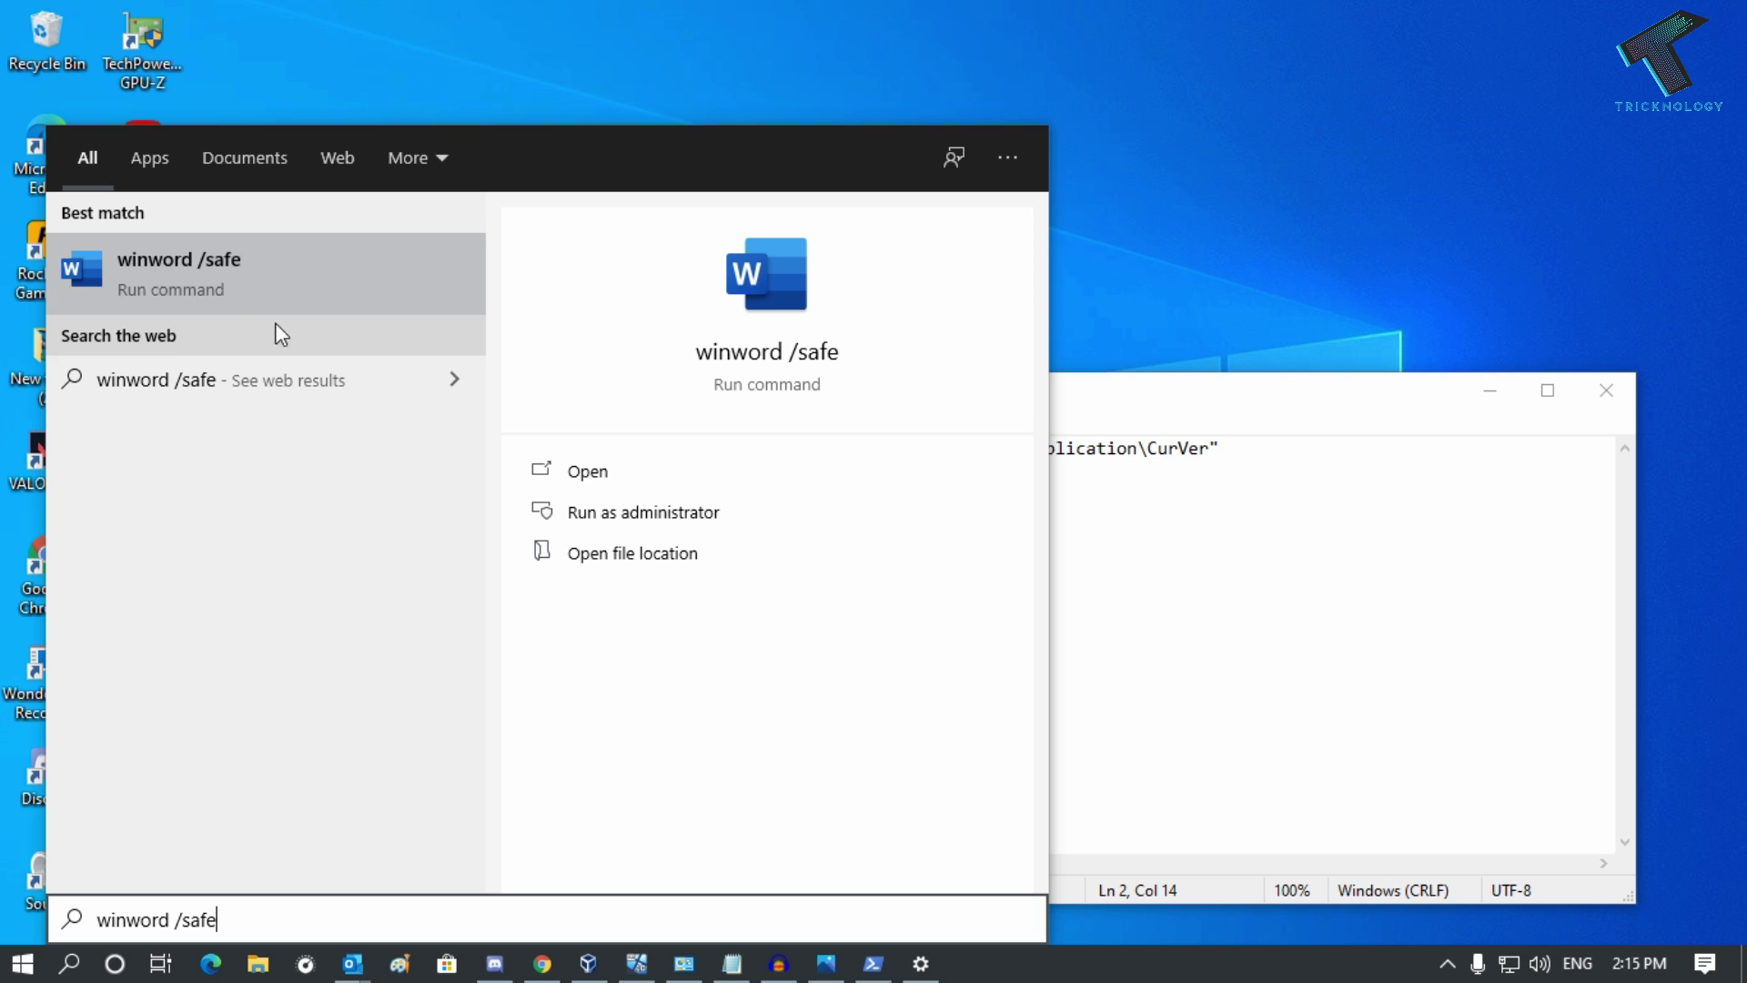
Run winword /safe to start Word in Safe Mode and create blank Document1.
left_click(271, 290)
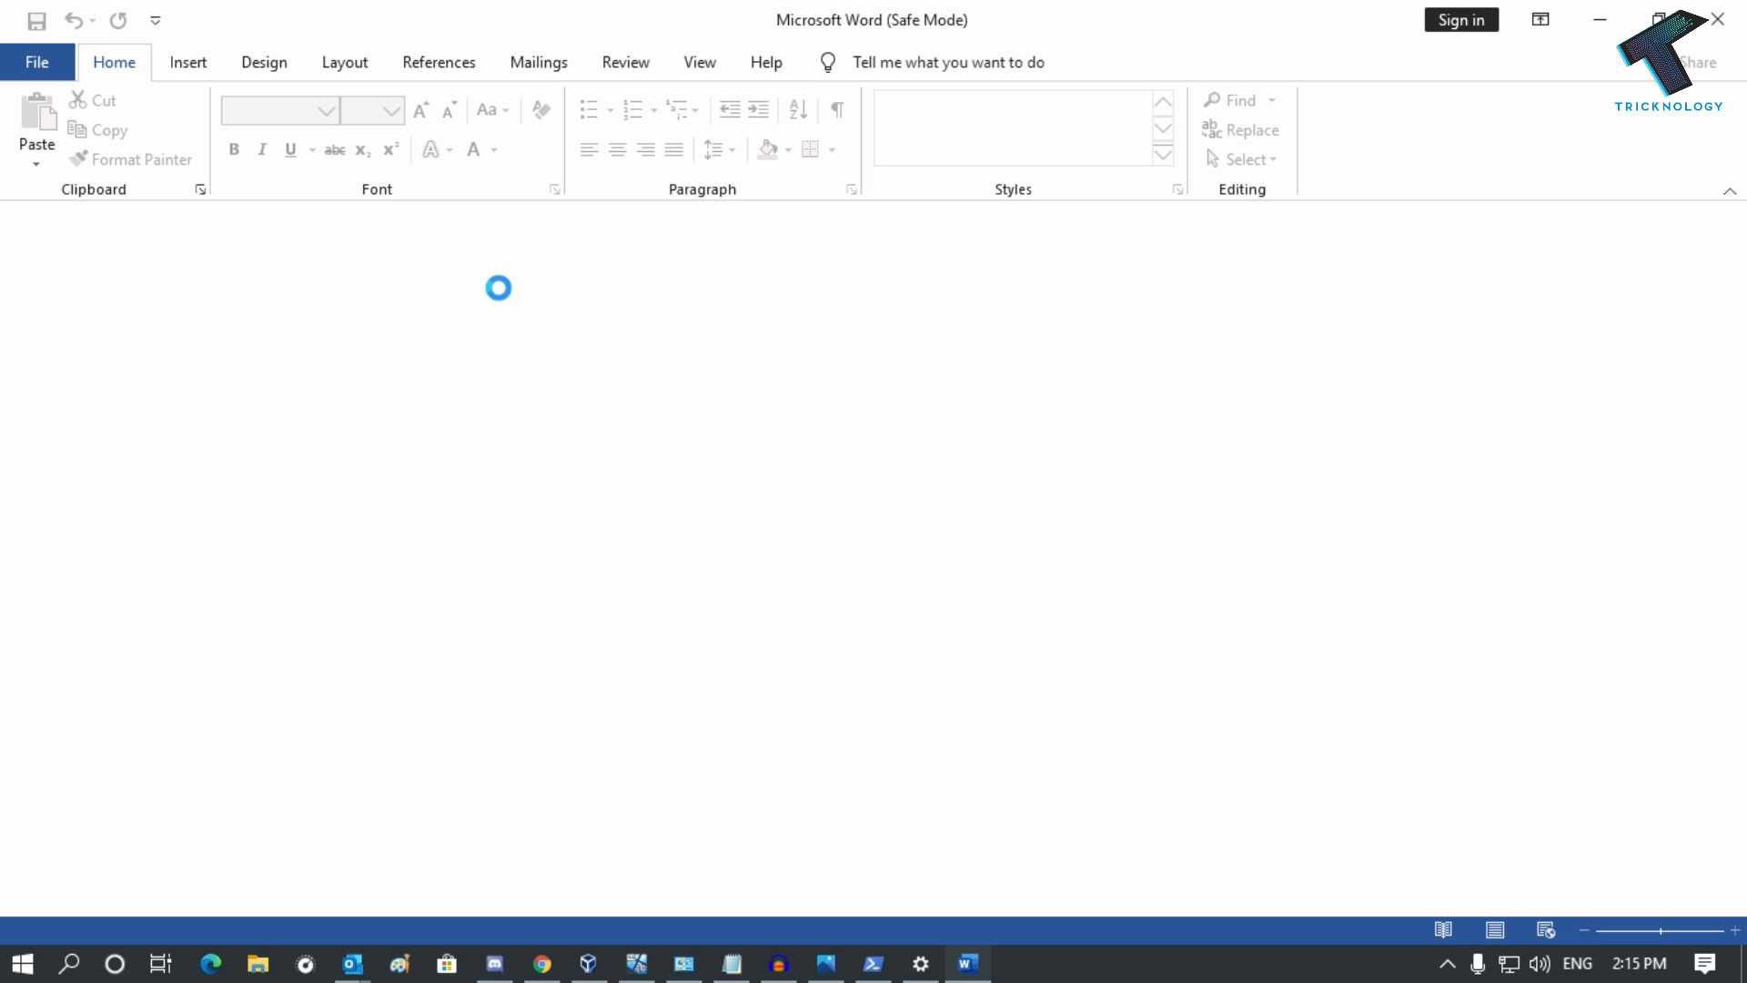
left_click(36, 62)
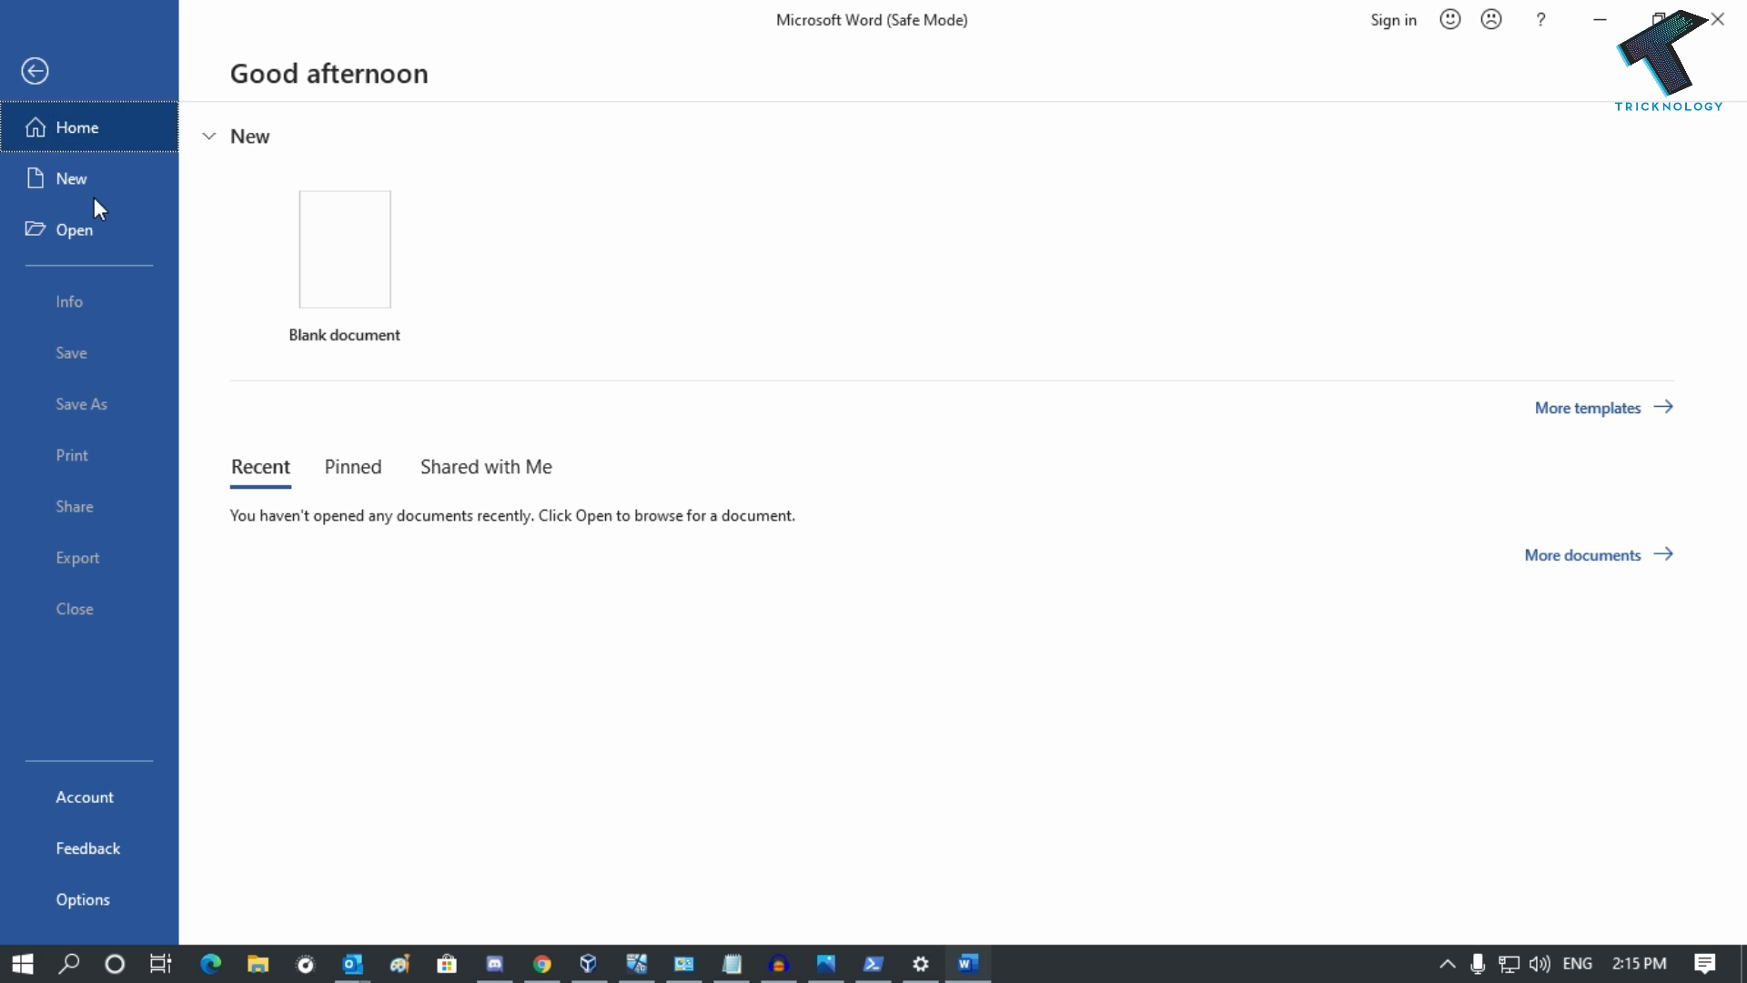
left_click(358, 257)
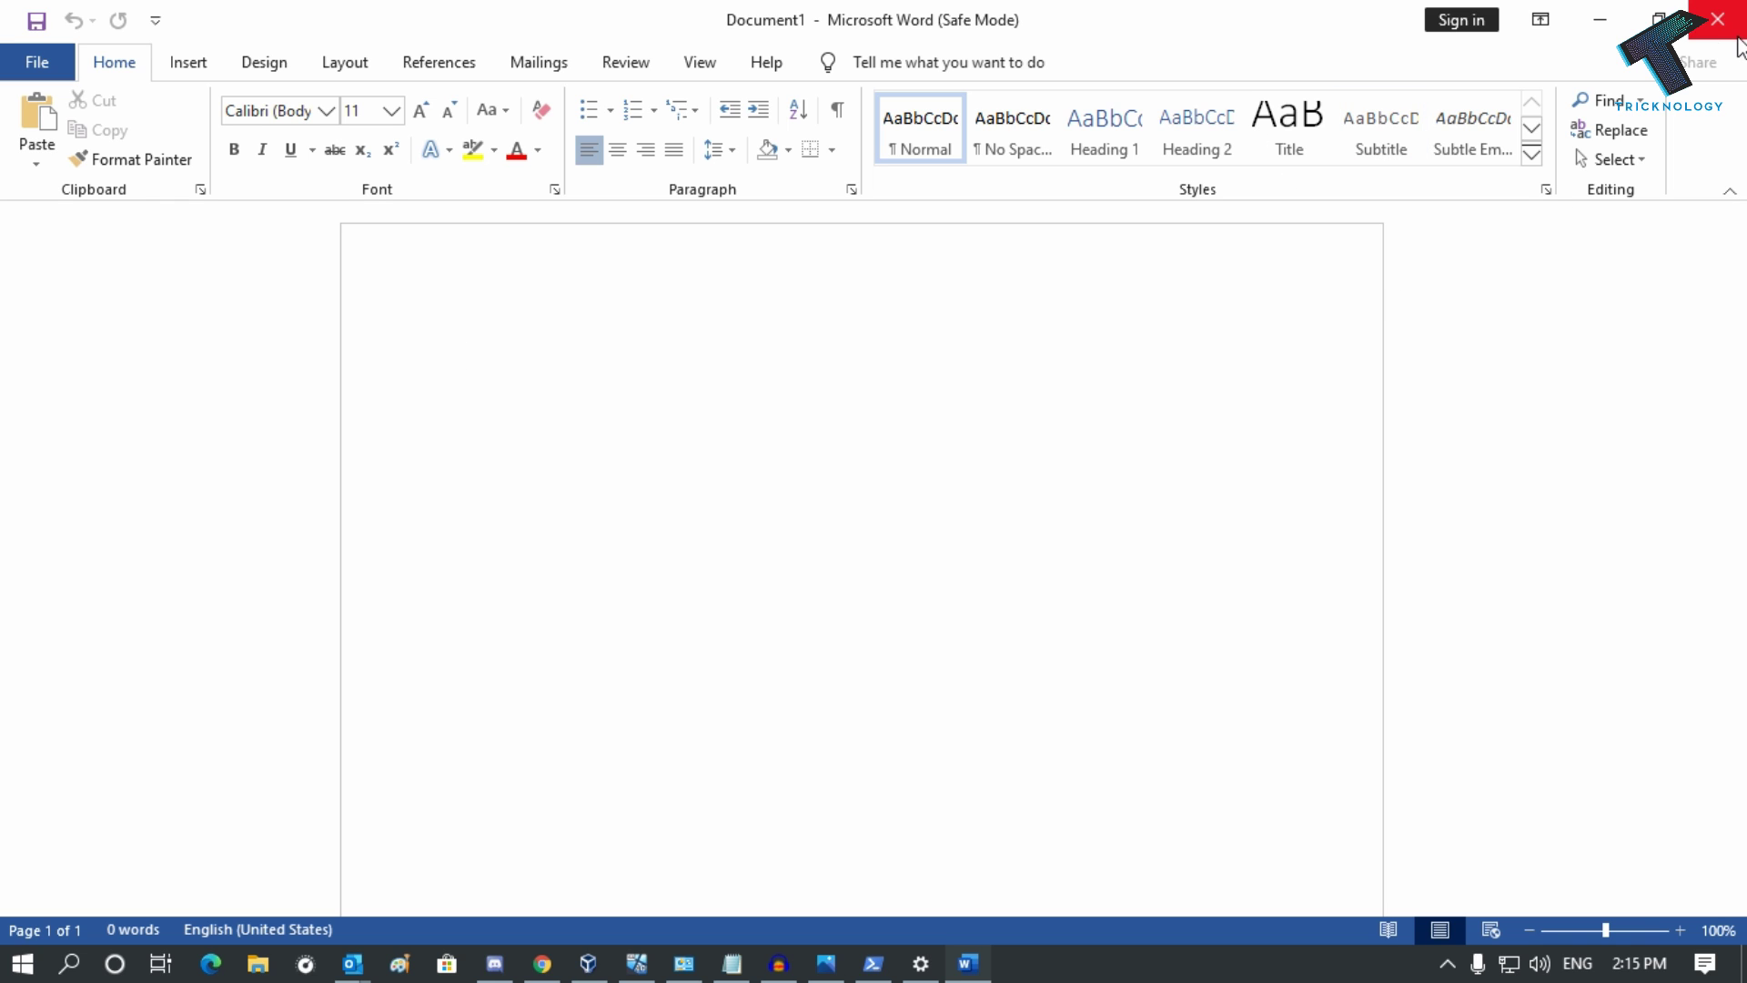
left_click(27, 967)
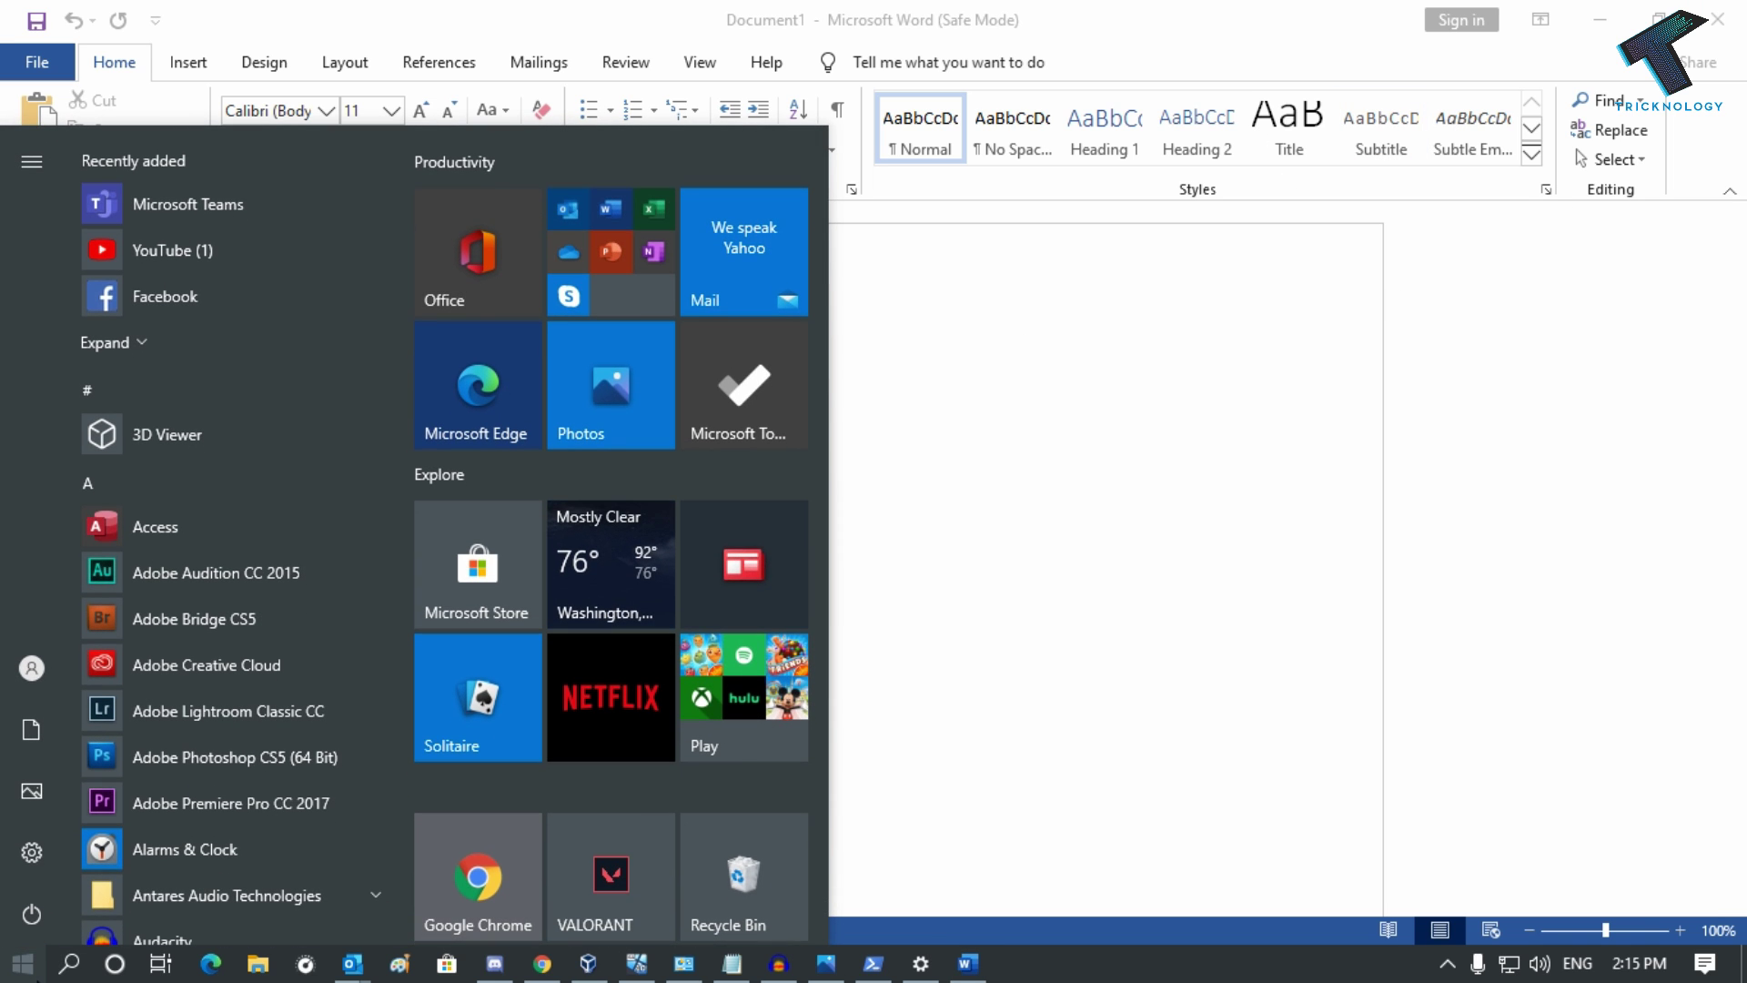
In Settings go Home > Apps and expand Microsoft Office Professional Plus 2016 - en-us.
left_click(36, 855)
left_click(236, 77)
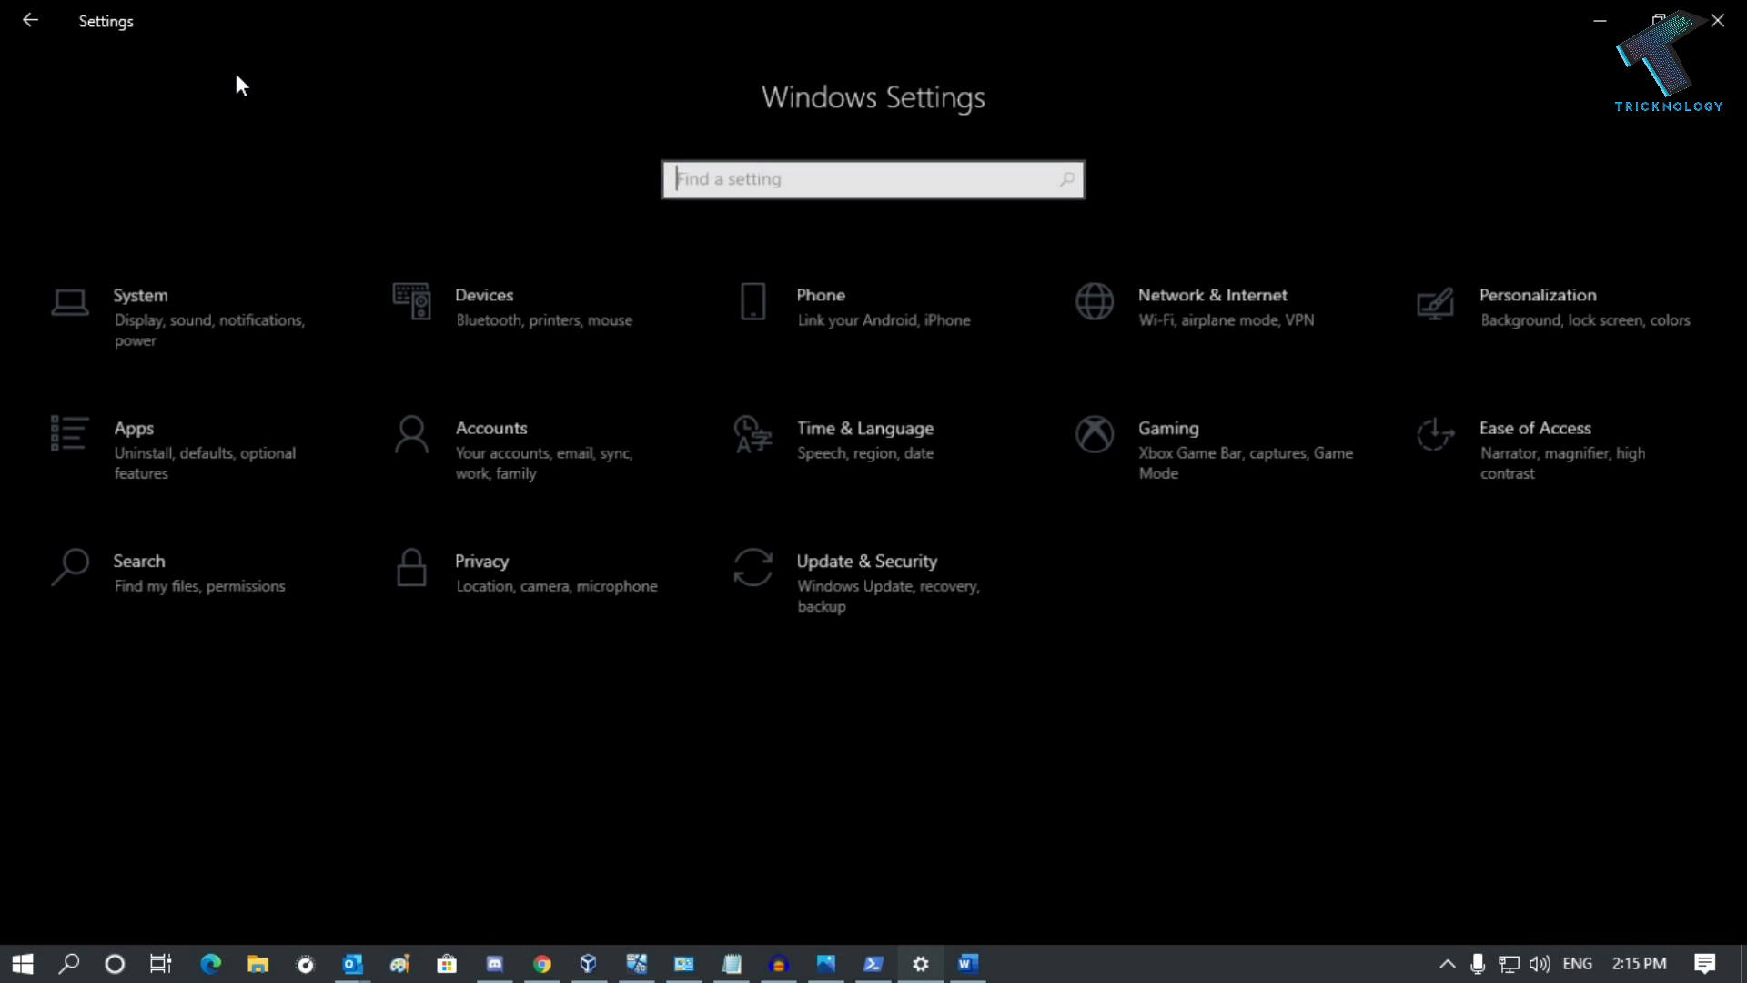
left_click(187, 468)
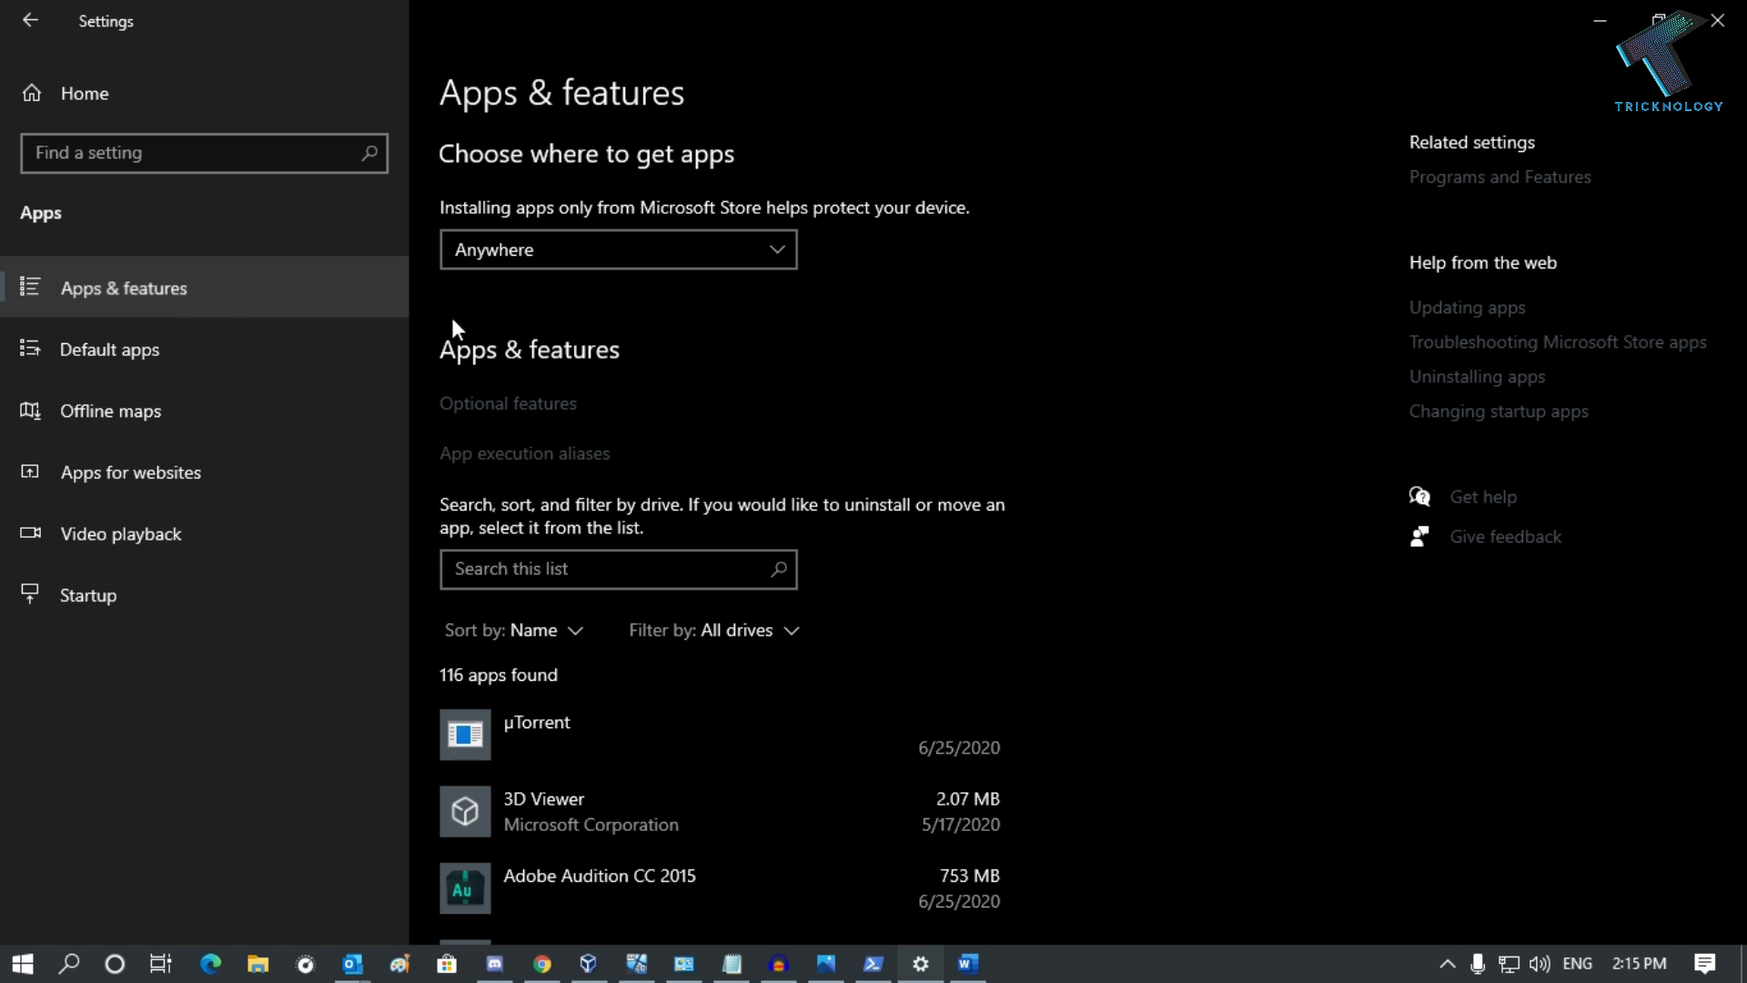
scroll(788, 706, "down", 20)
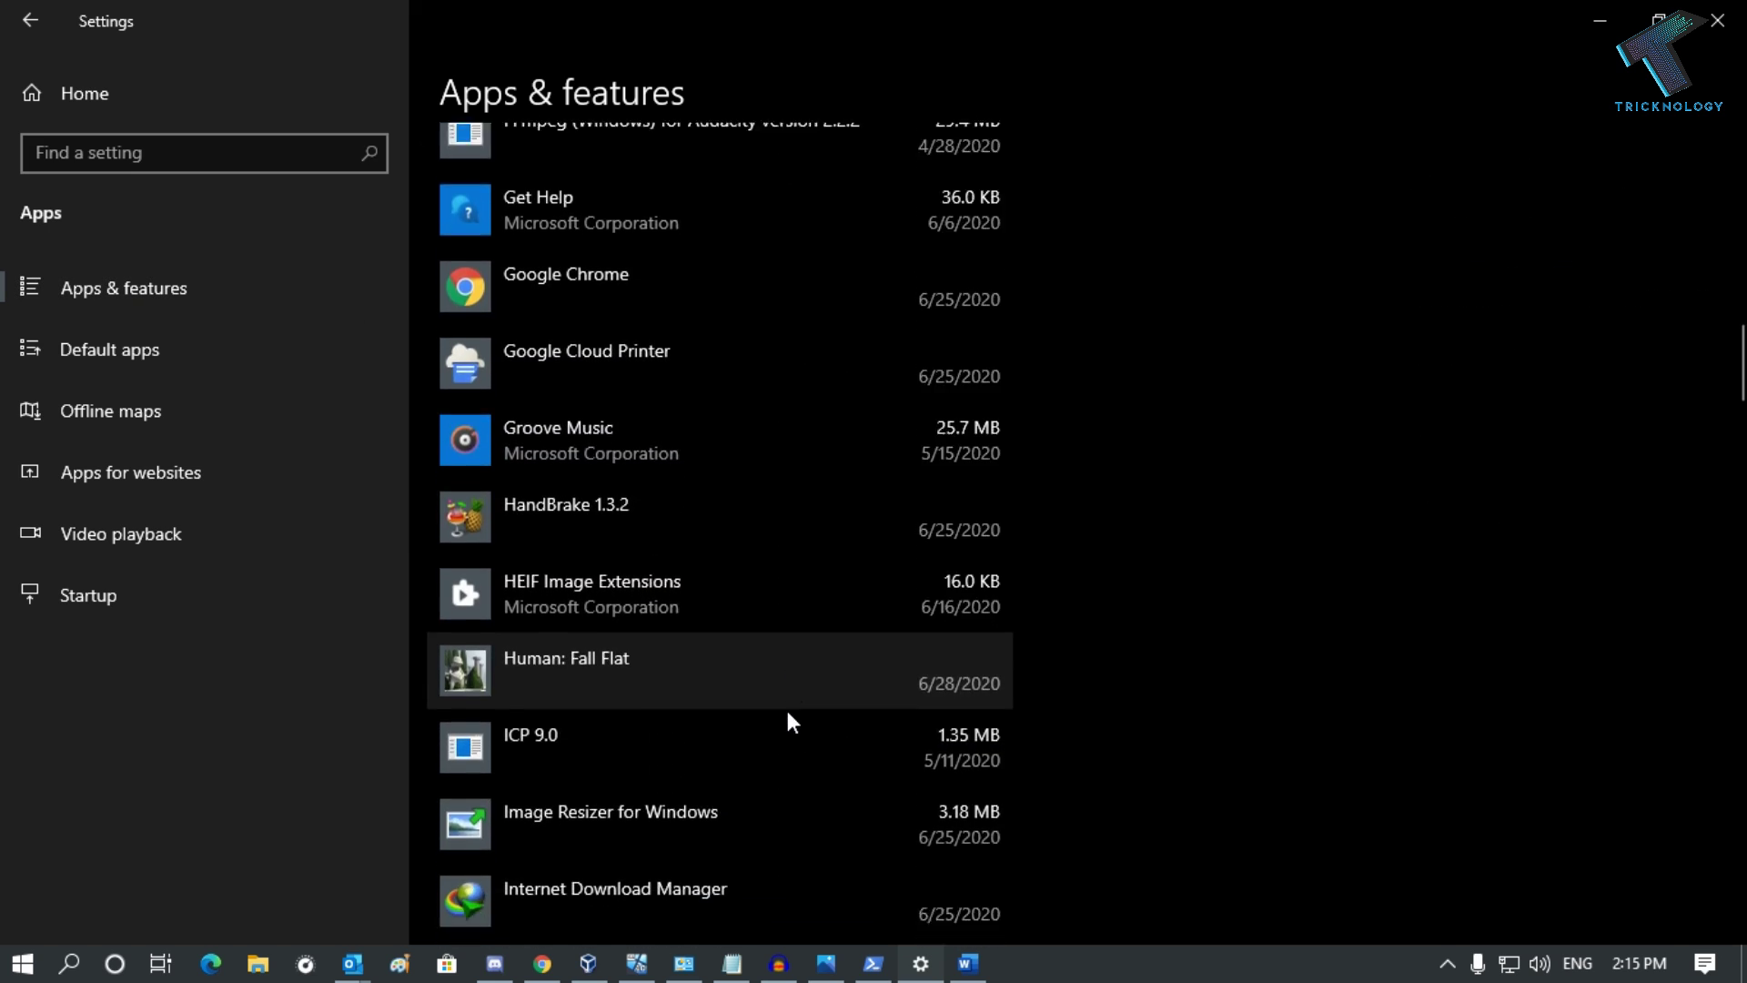
scroll(788, 719, "down", 10)
left_click(744, 451)
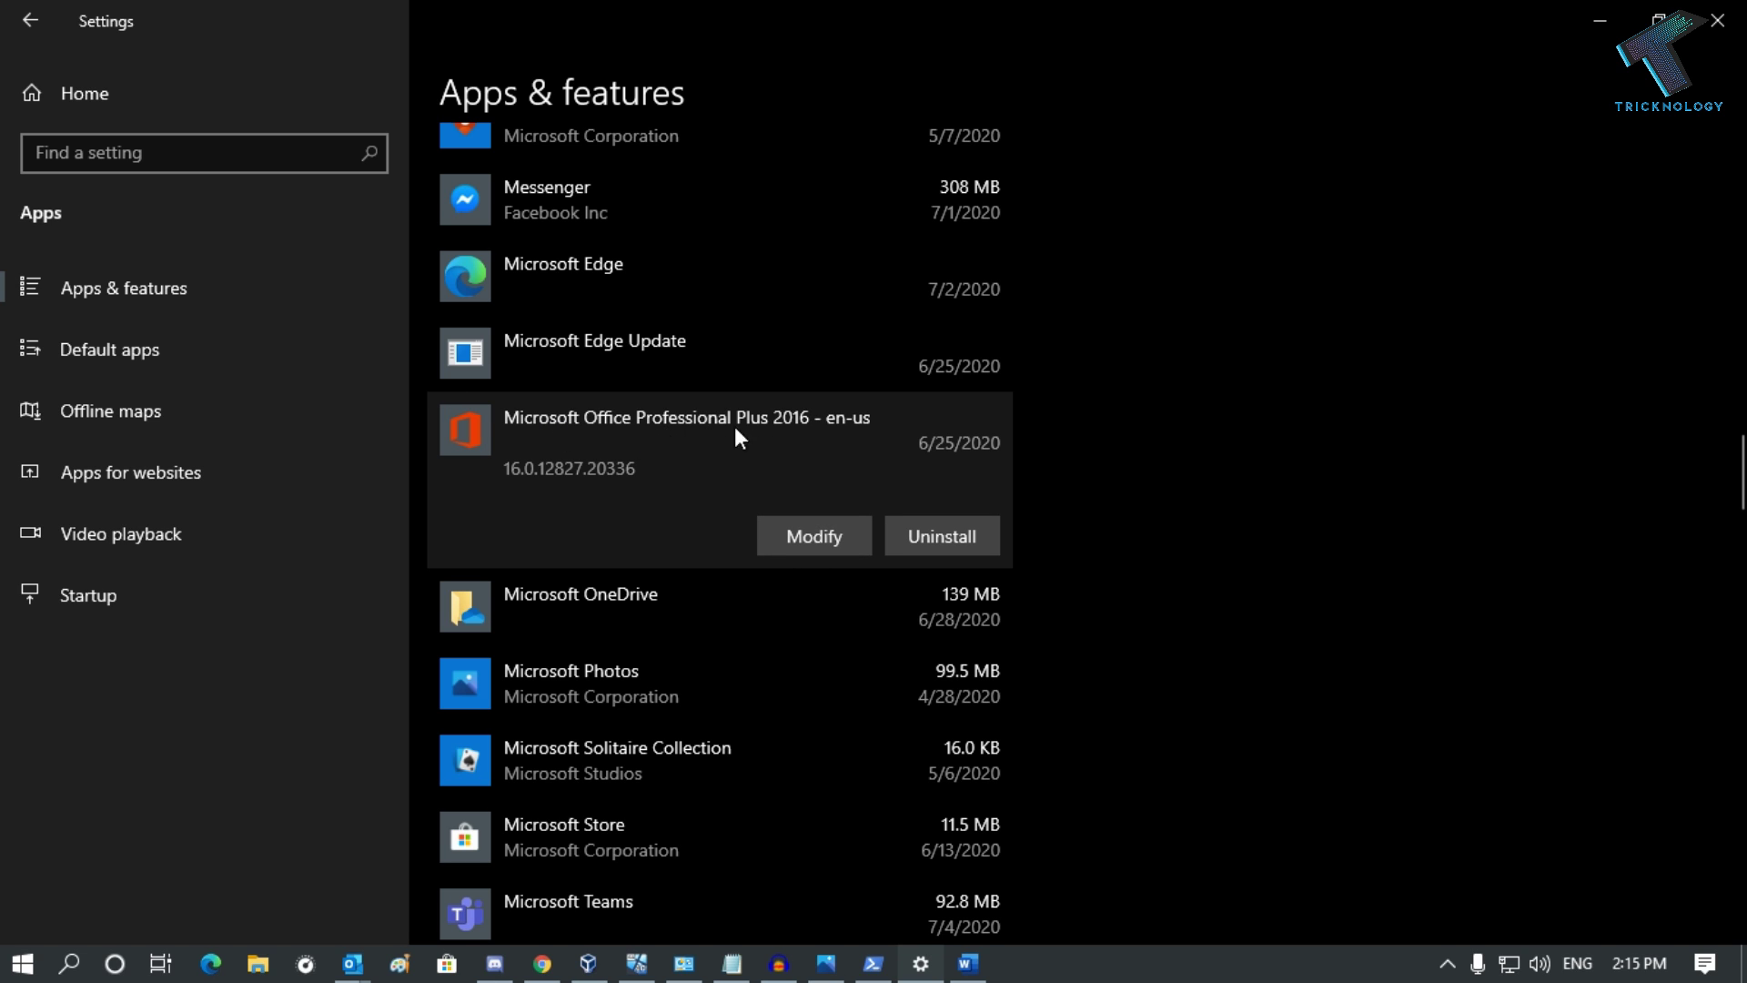
Start a Quick Repair of Office via Modify, approving the admin prompt and letting open apps close.
left_click(815, 544)
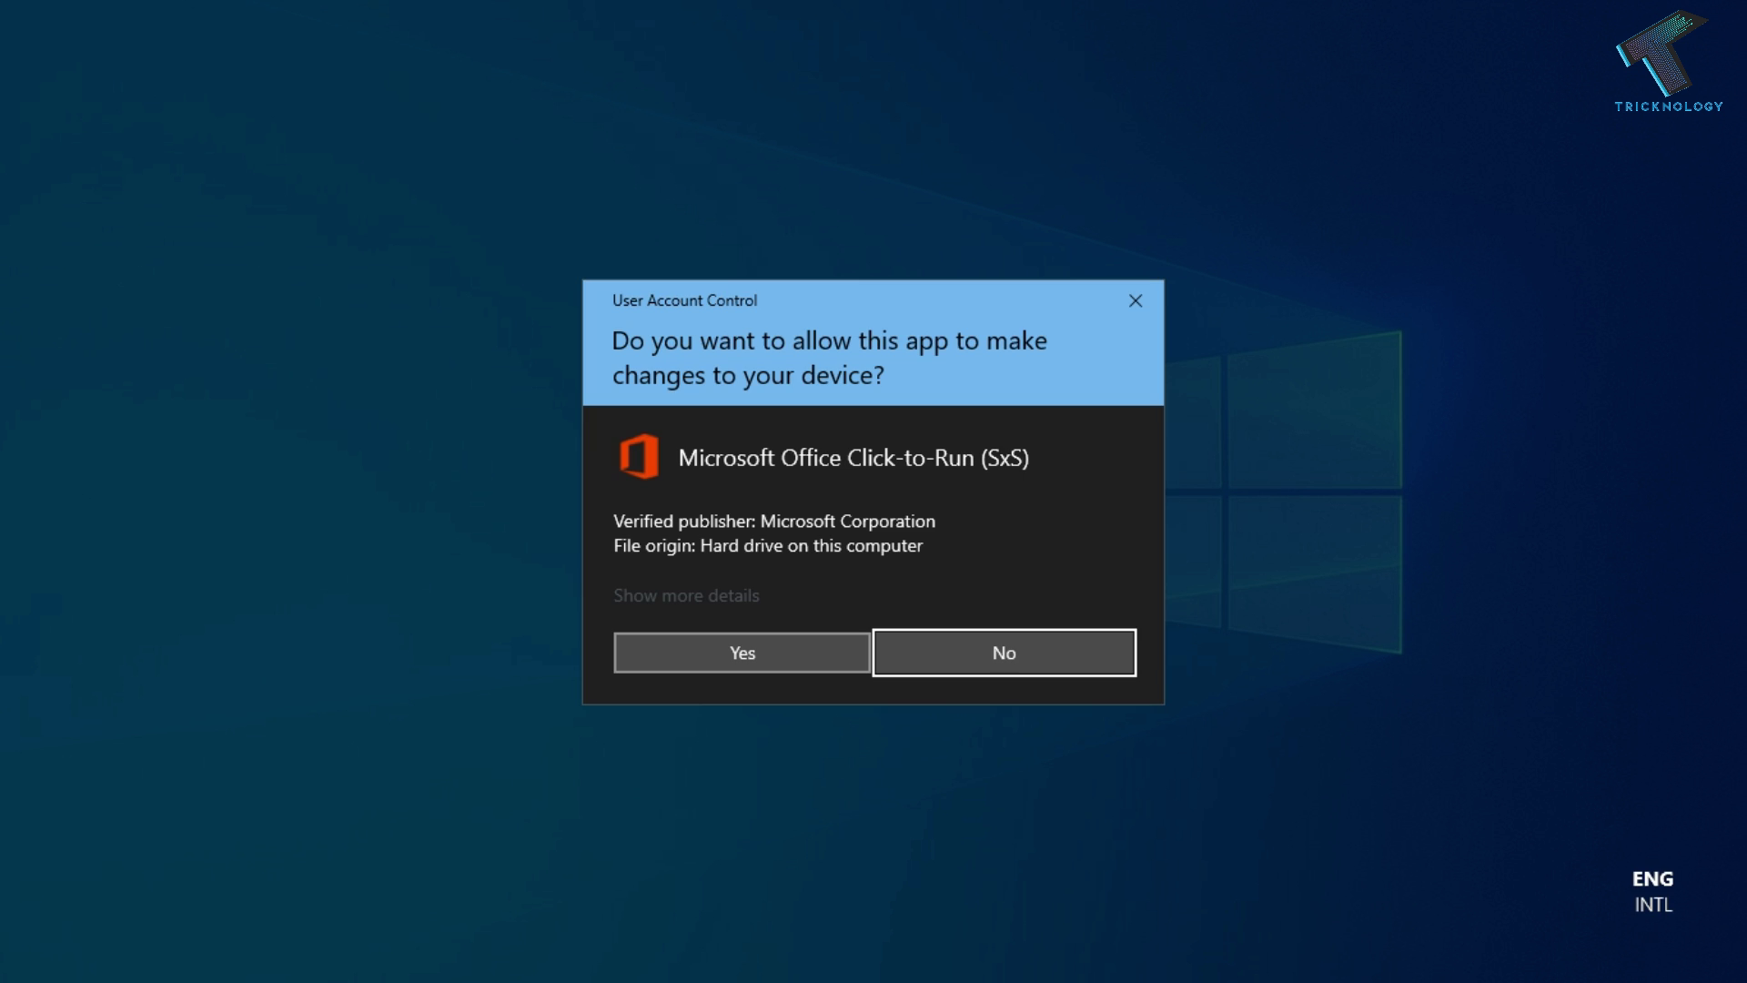
left_click(779, 664)
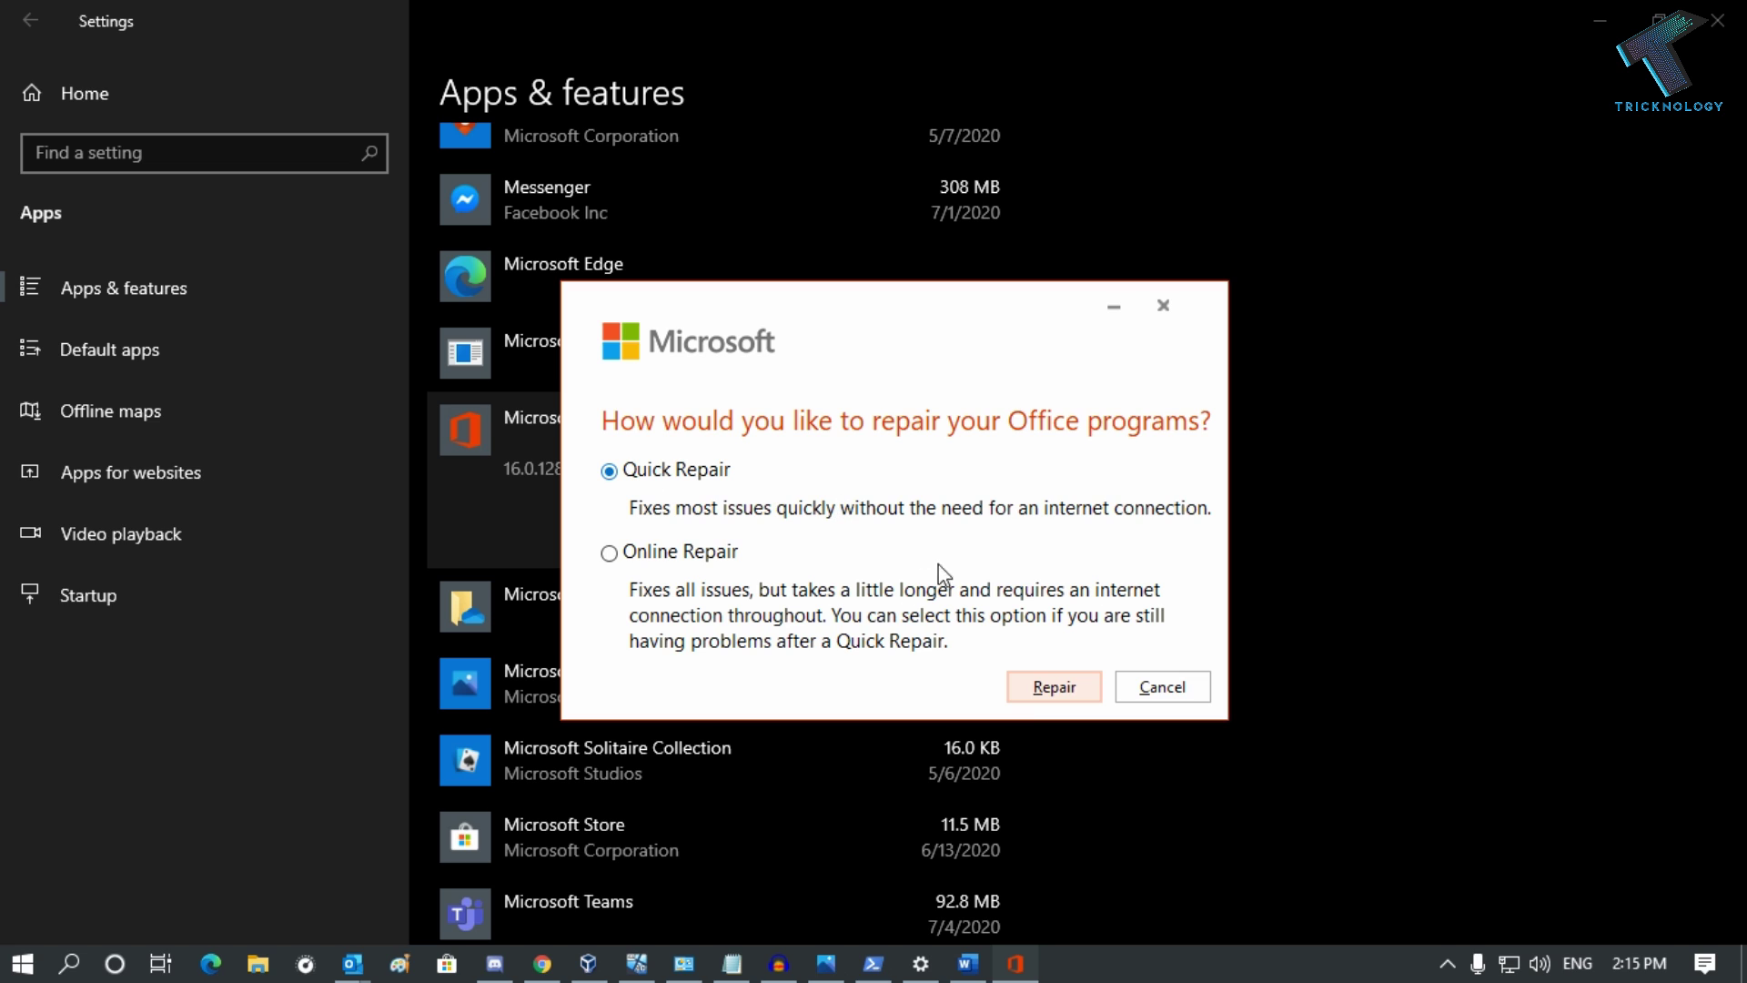
left_click(1053, 689)
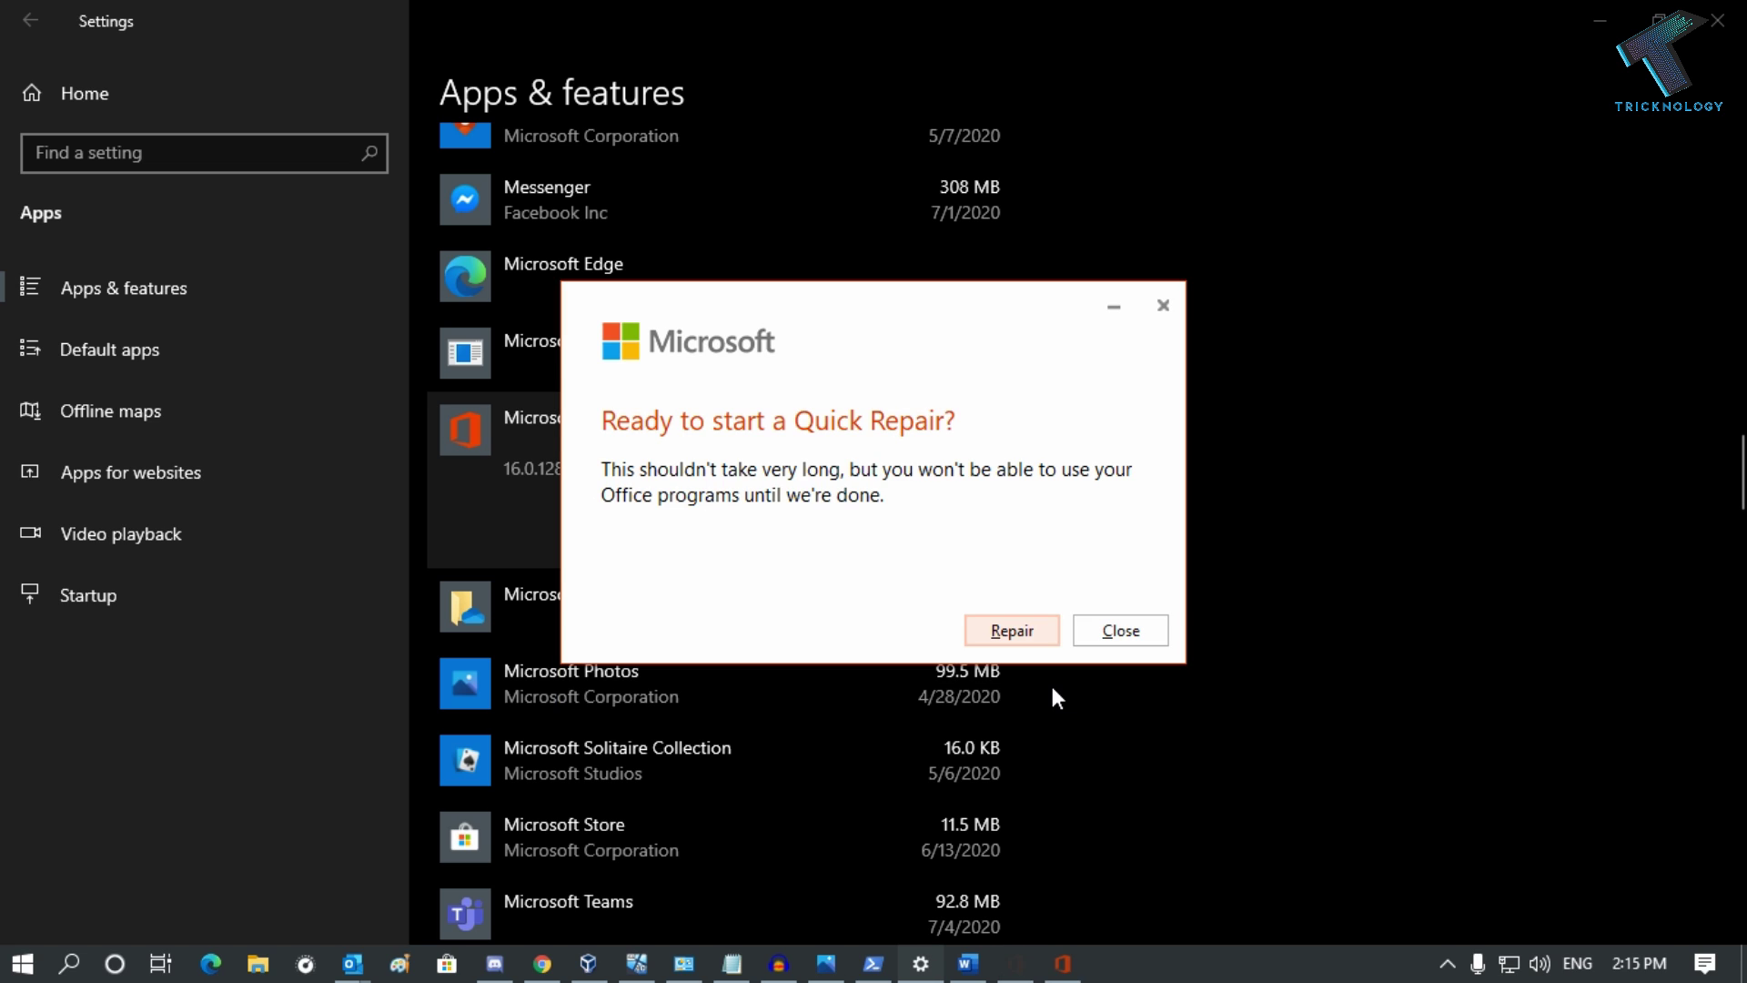
left_click(1024, 633)
left_click(1024, 633)
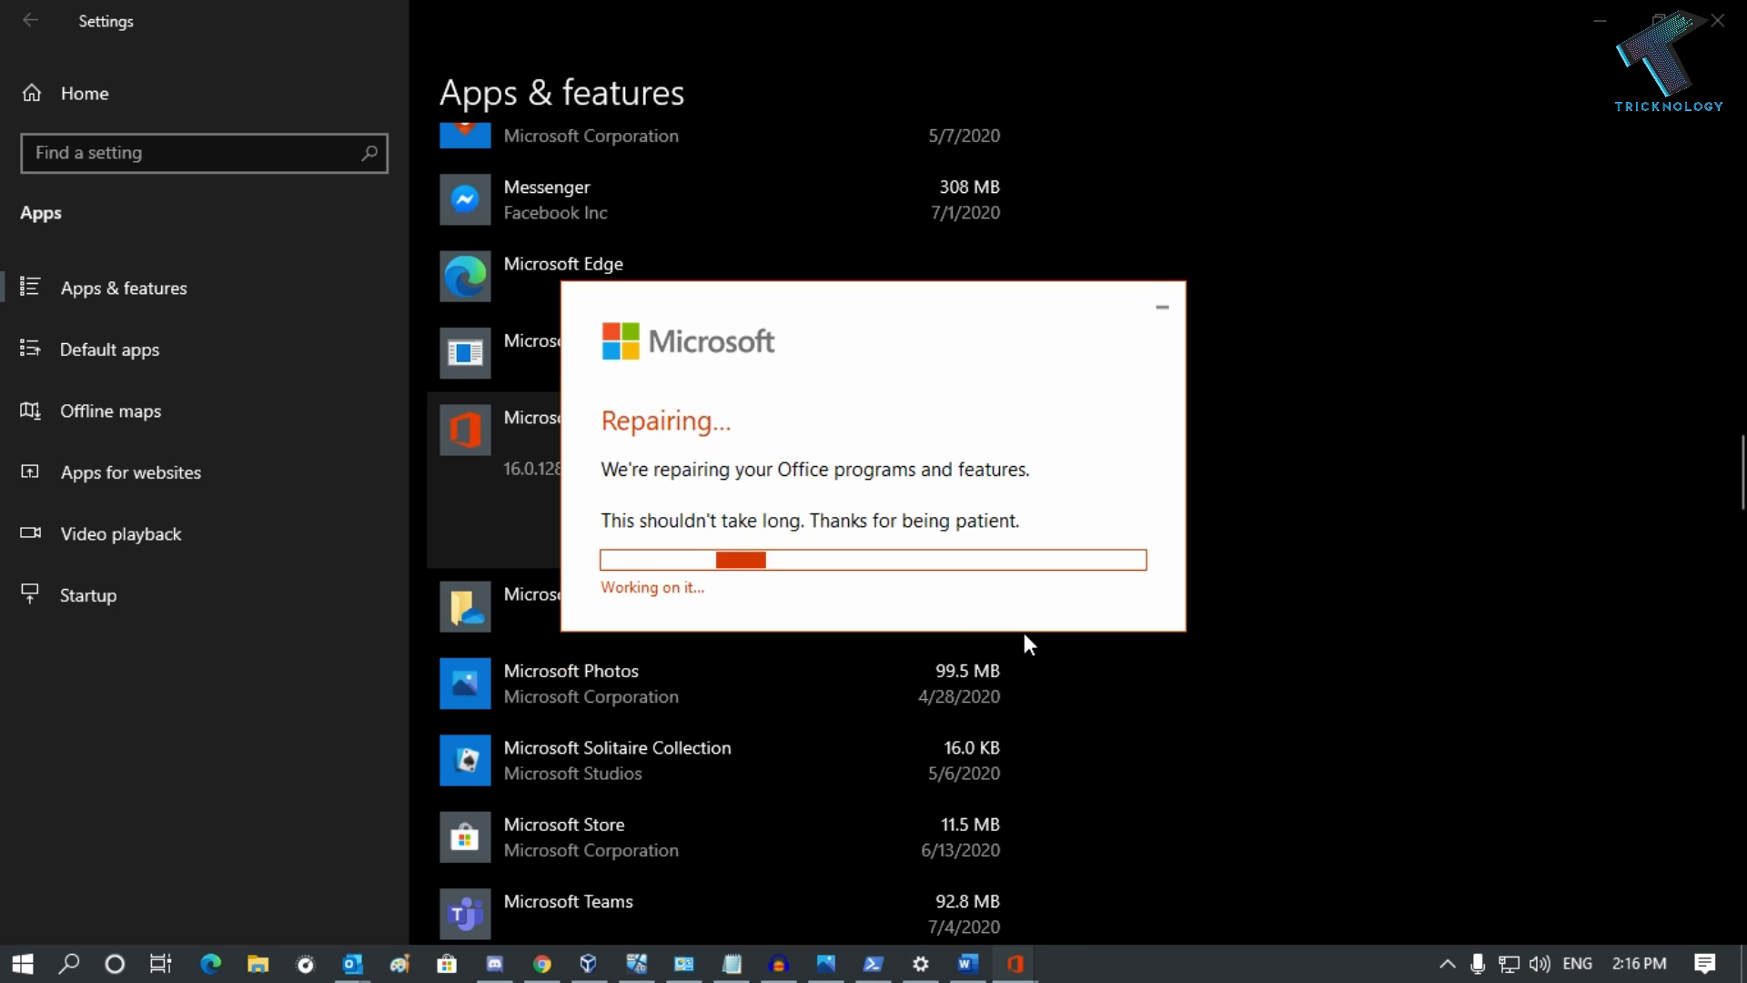